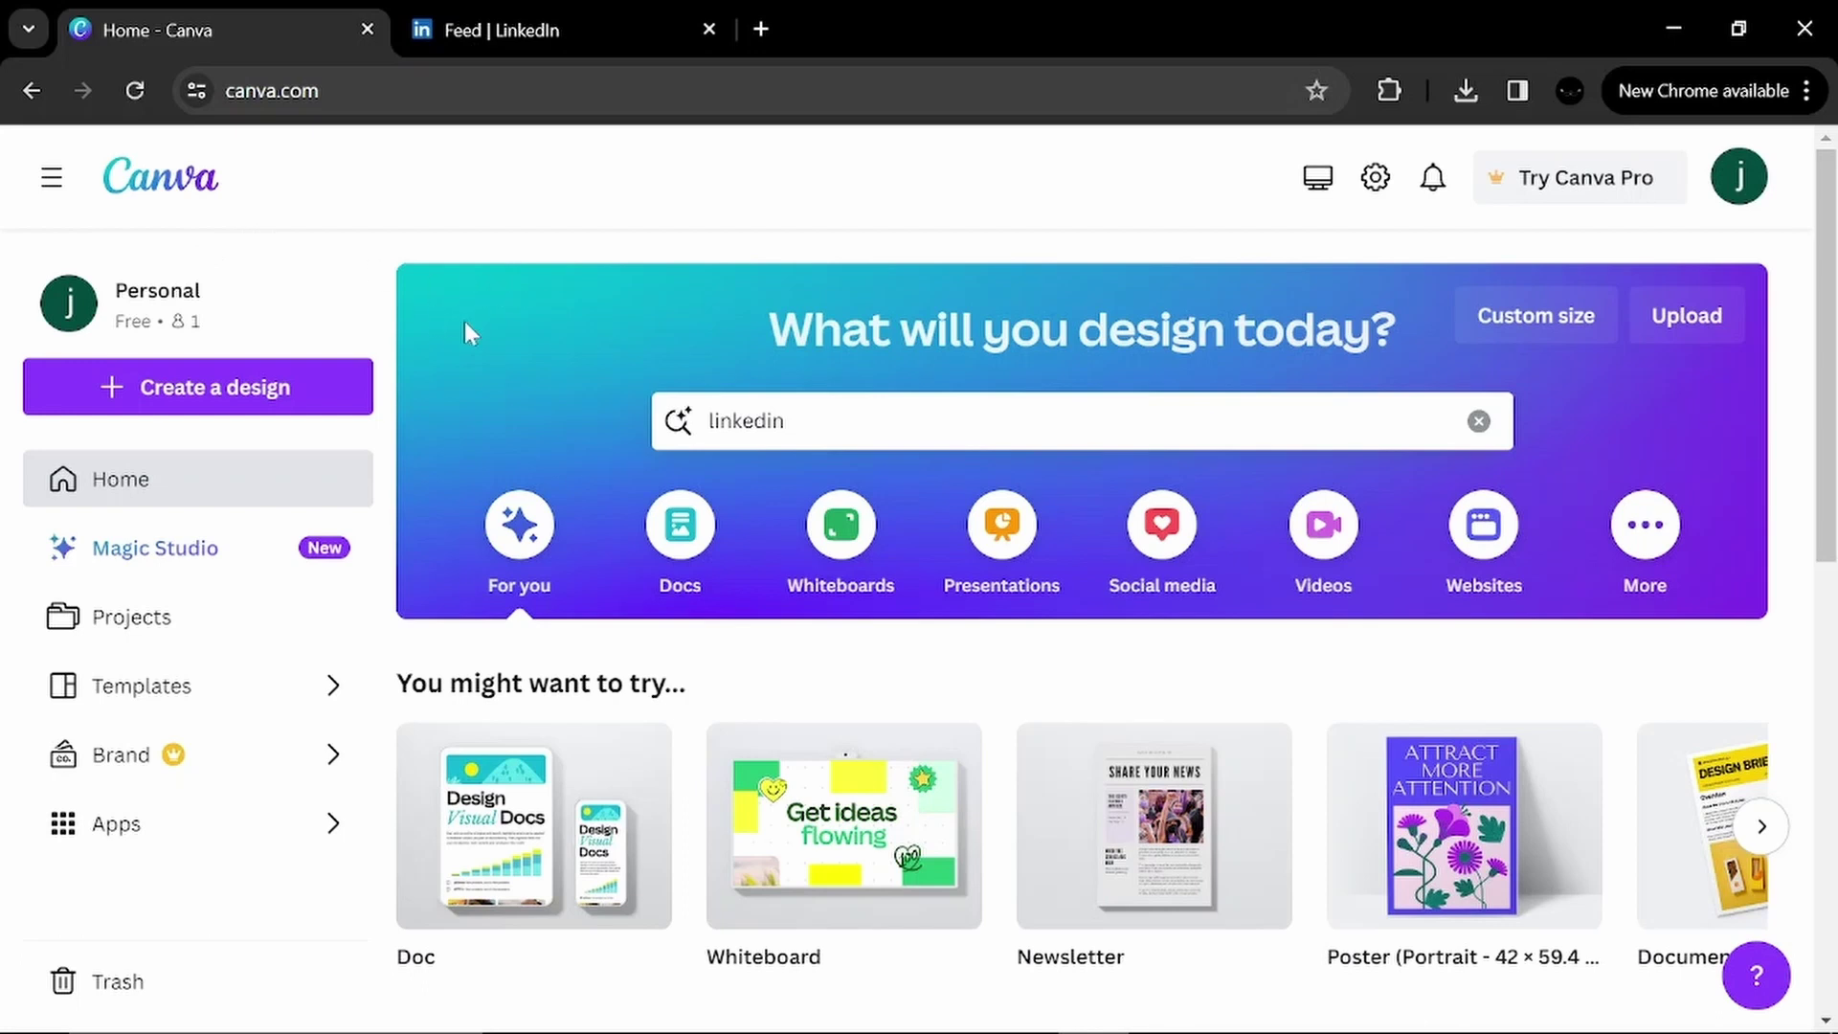
click(559, 29)
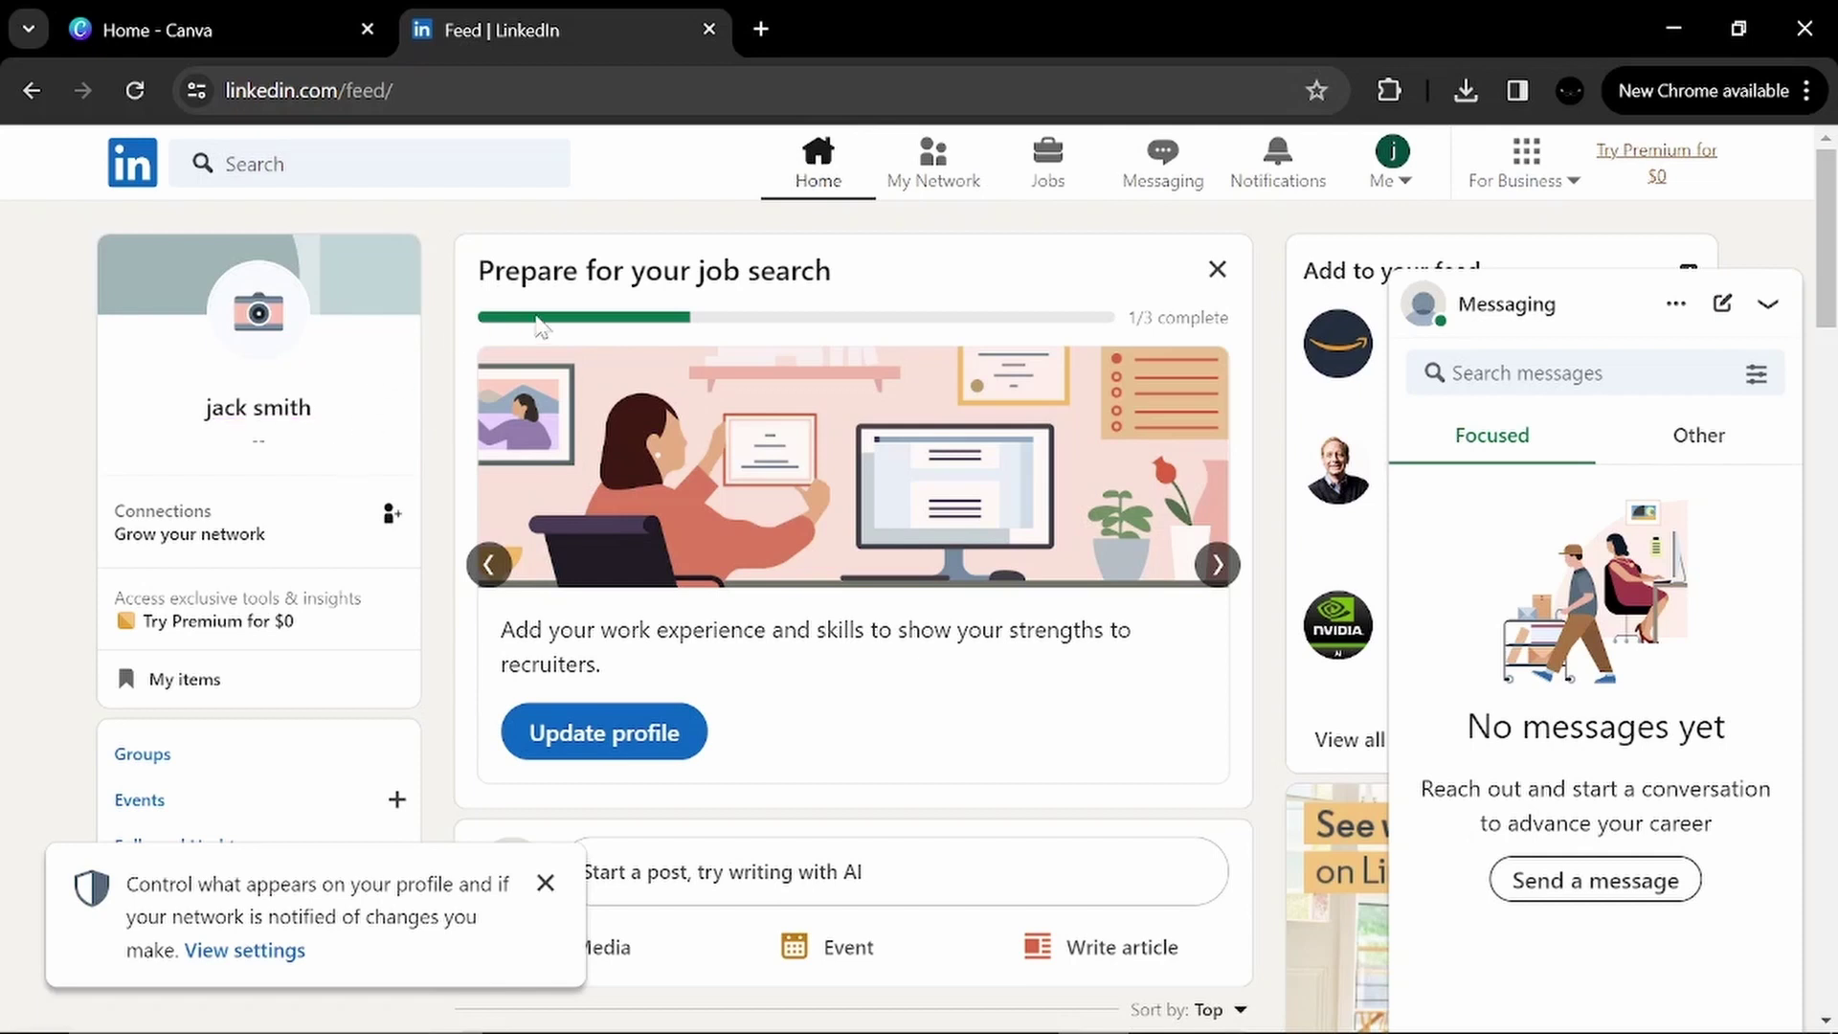
click(1551, 373)
click(905, 343)
From the Canva home page, search templates for 'linkedin banner'.
click(200, 25)
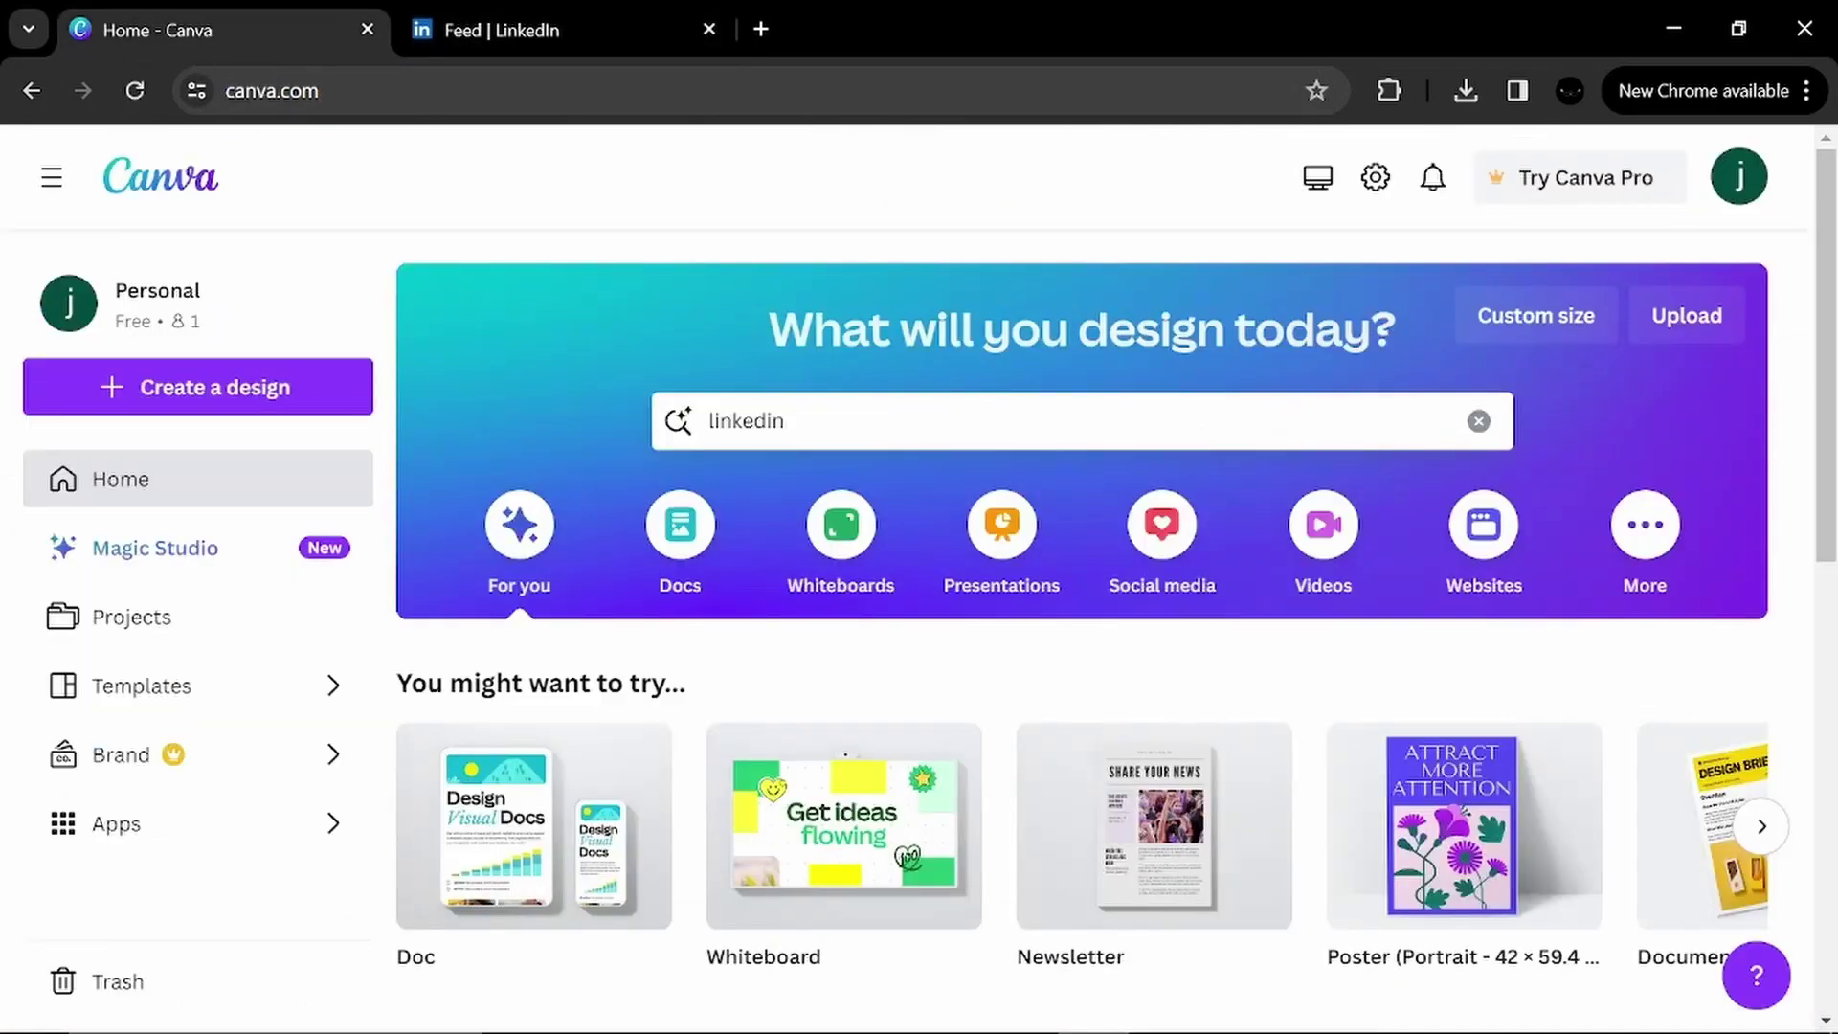
click(1100, 421)
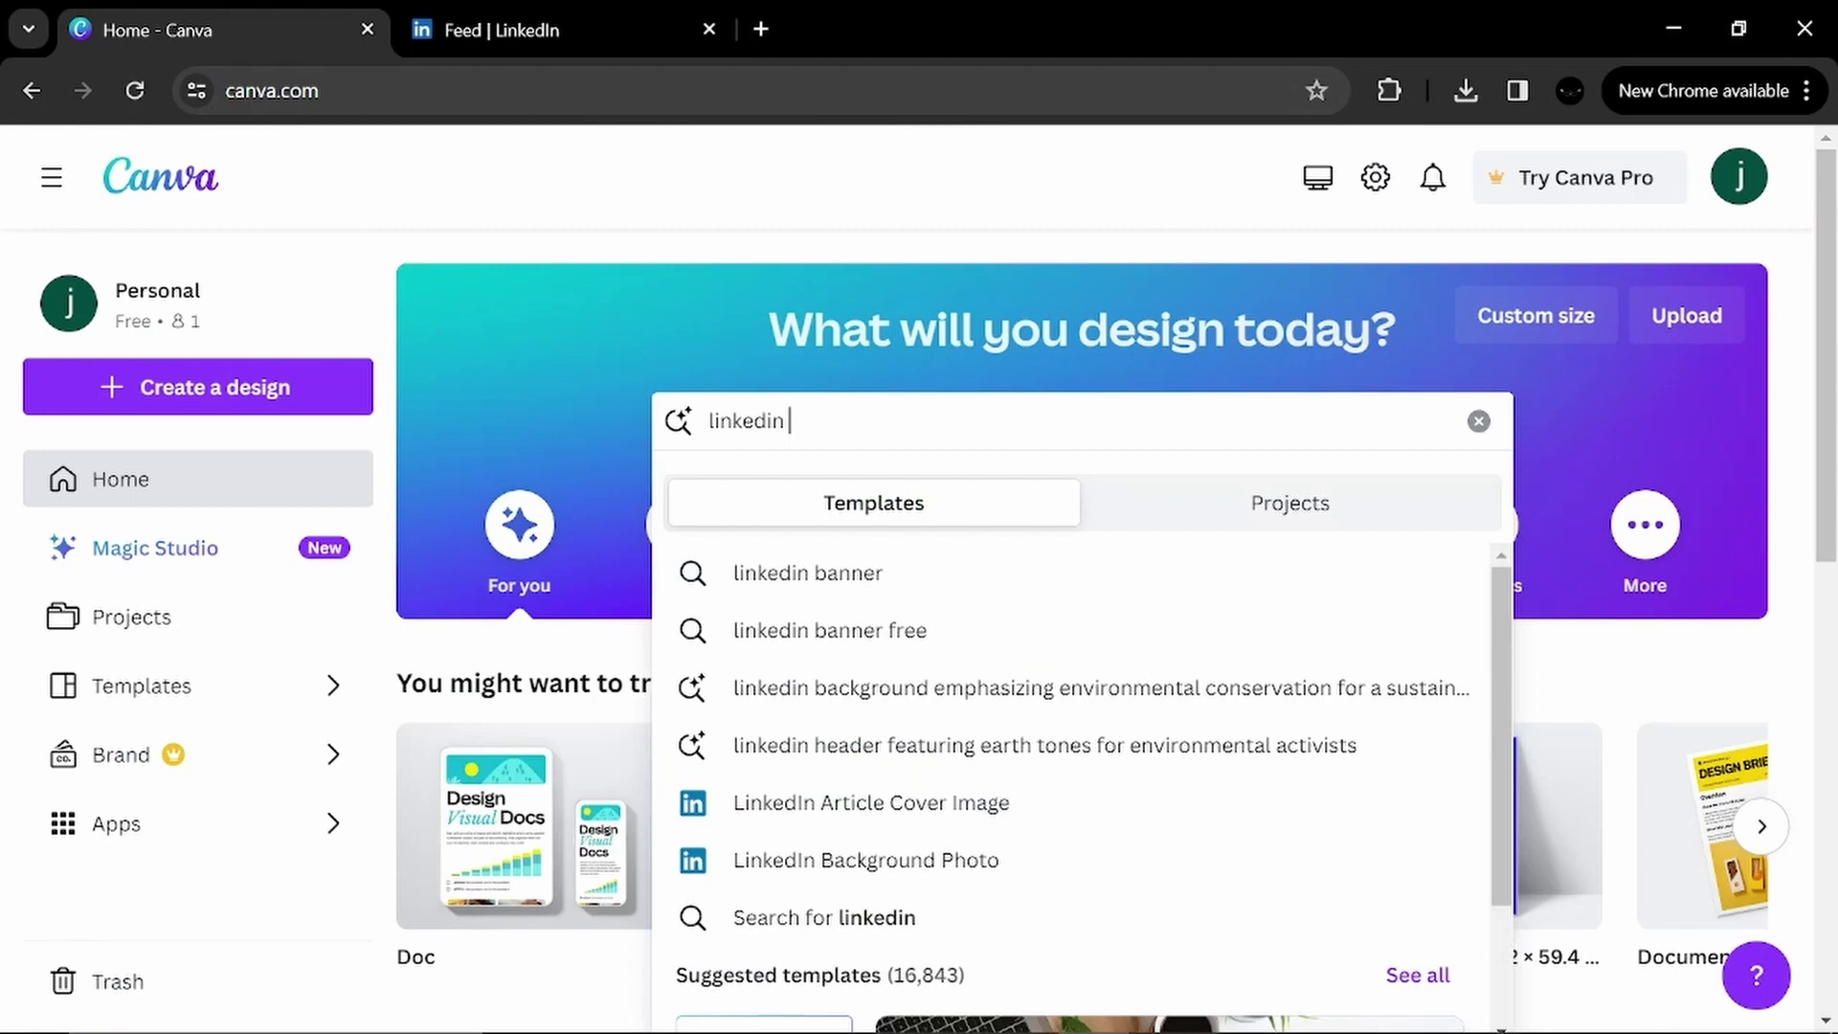
click(807, 586)
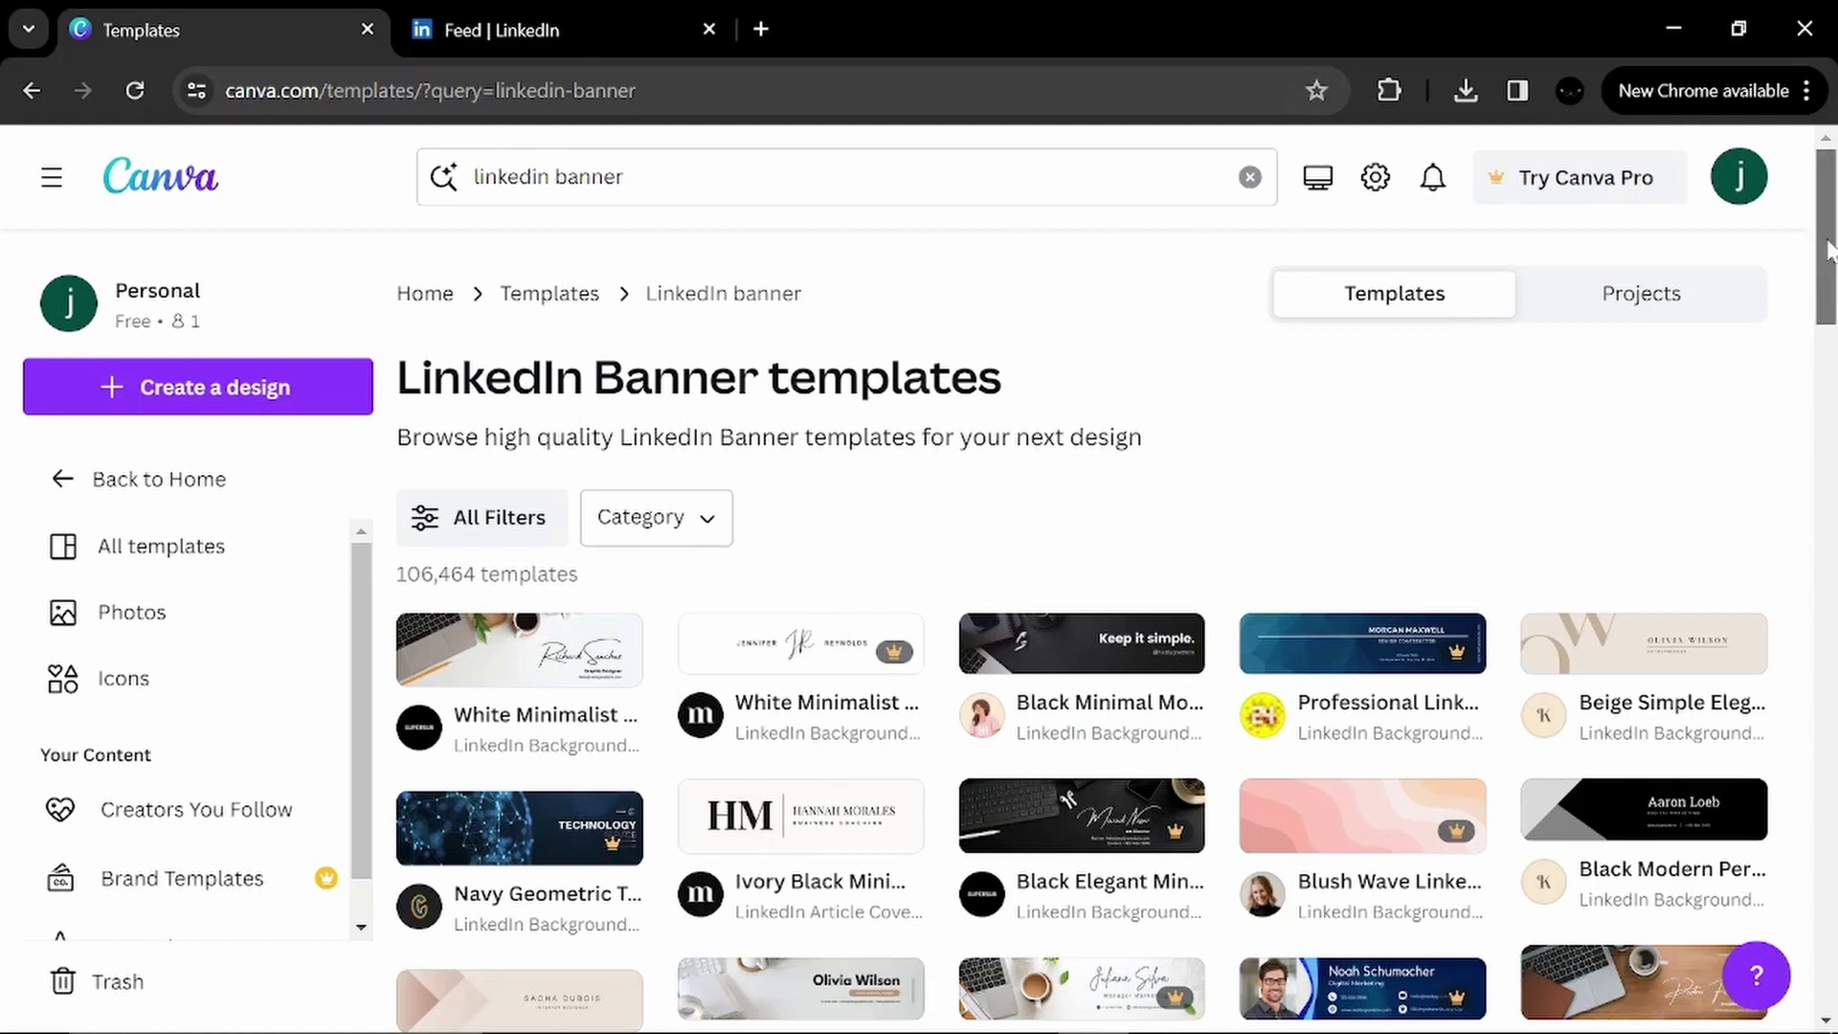
Browse the banner results and open the Black Minimal Motivation Quote LinkedIn Banner template.
scroll(1798, 340, down, 4)
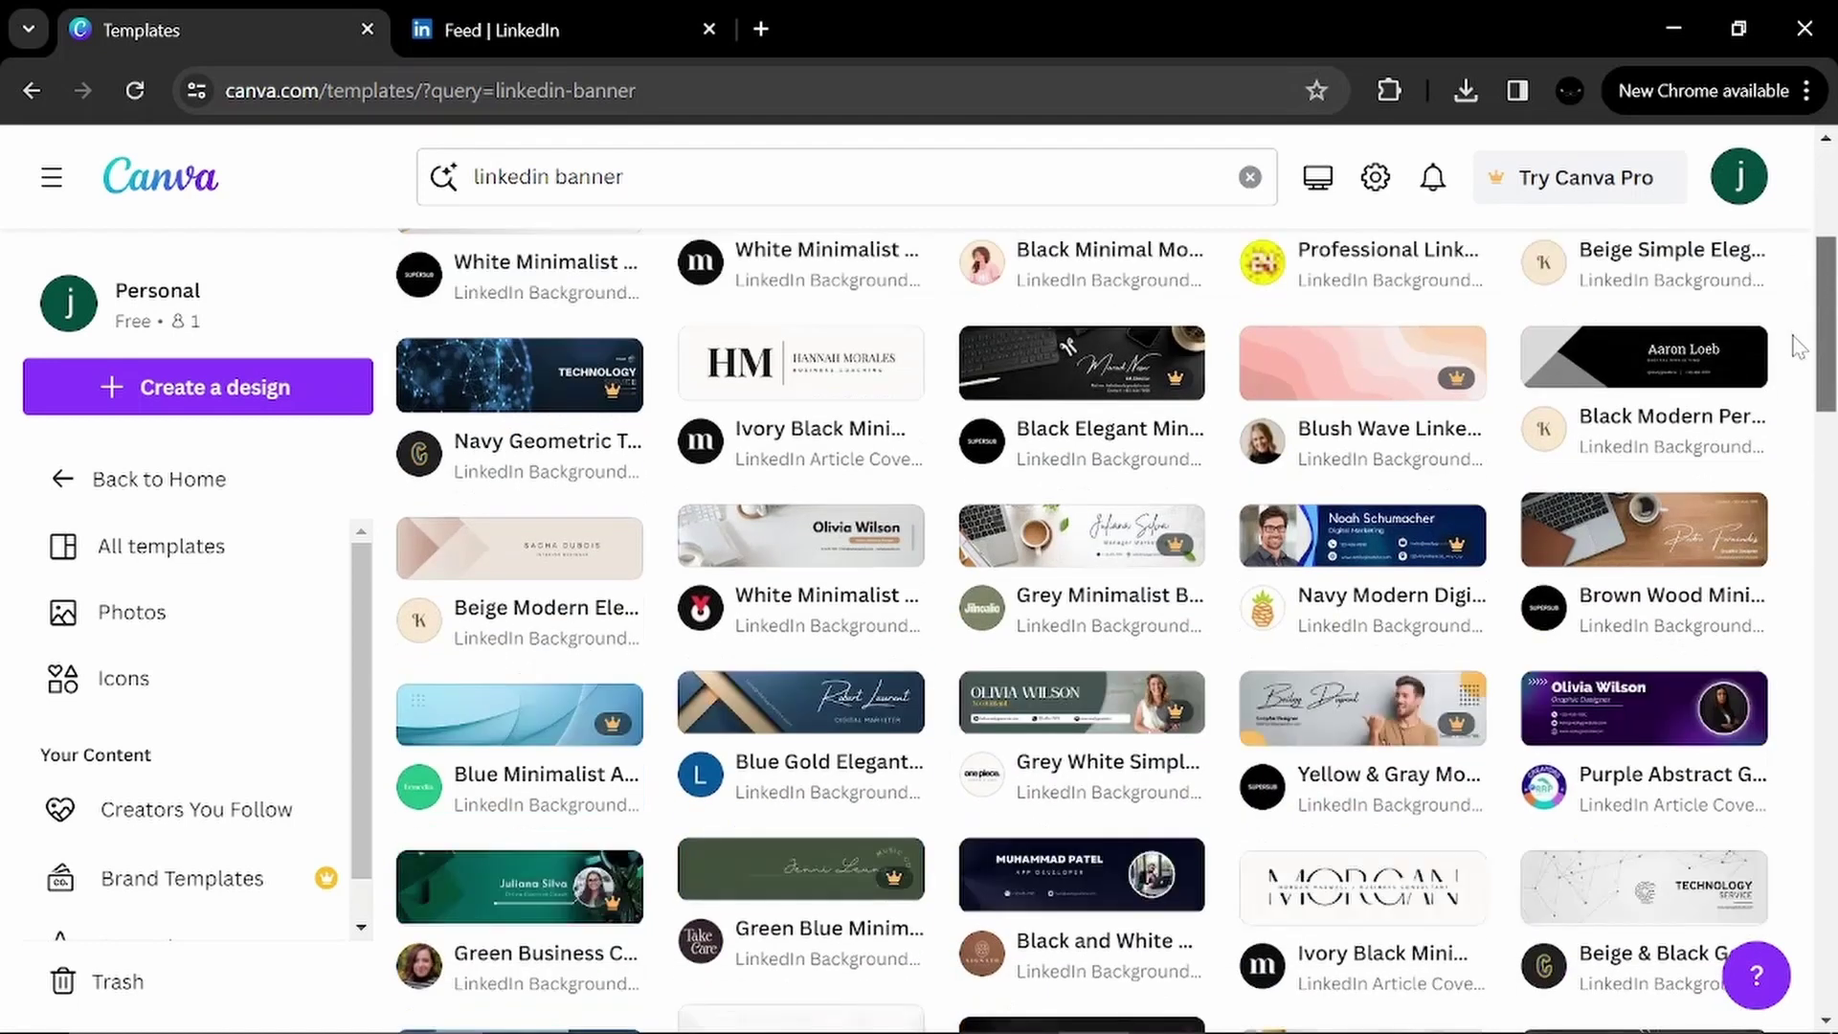
scroll(1761, 483, down, 7)
scroll(1751, 507, down, 3)
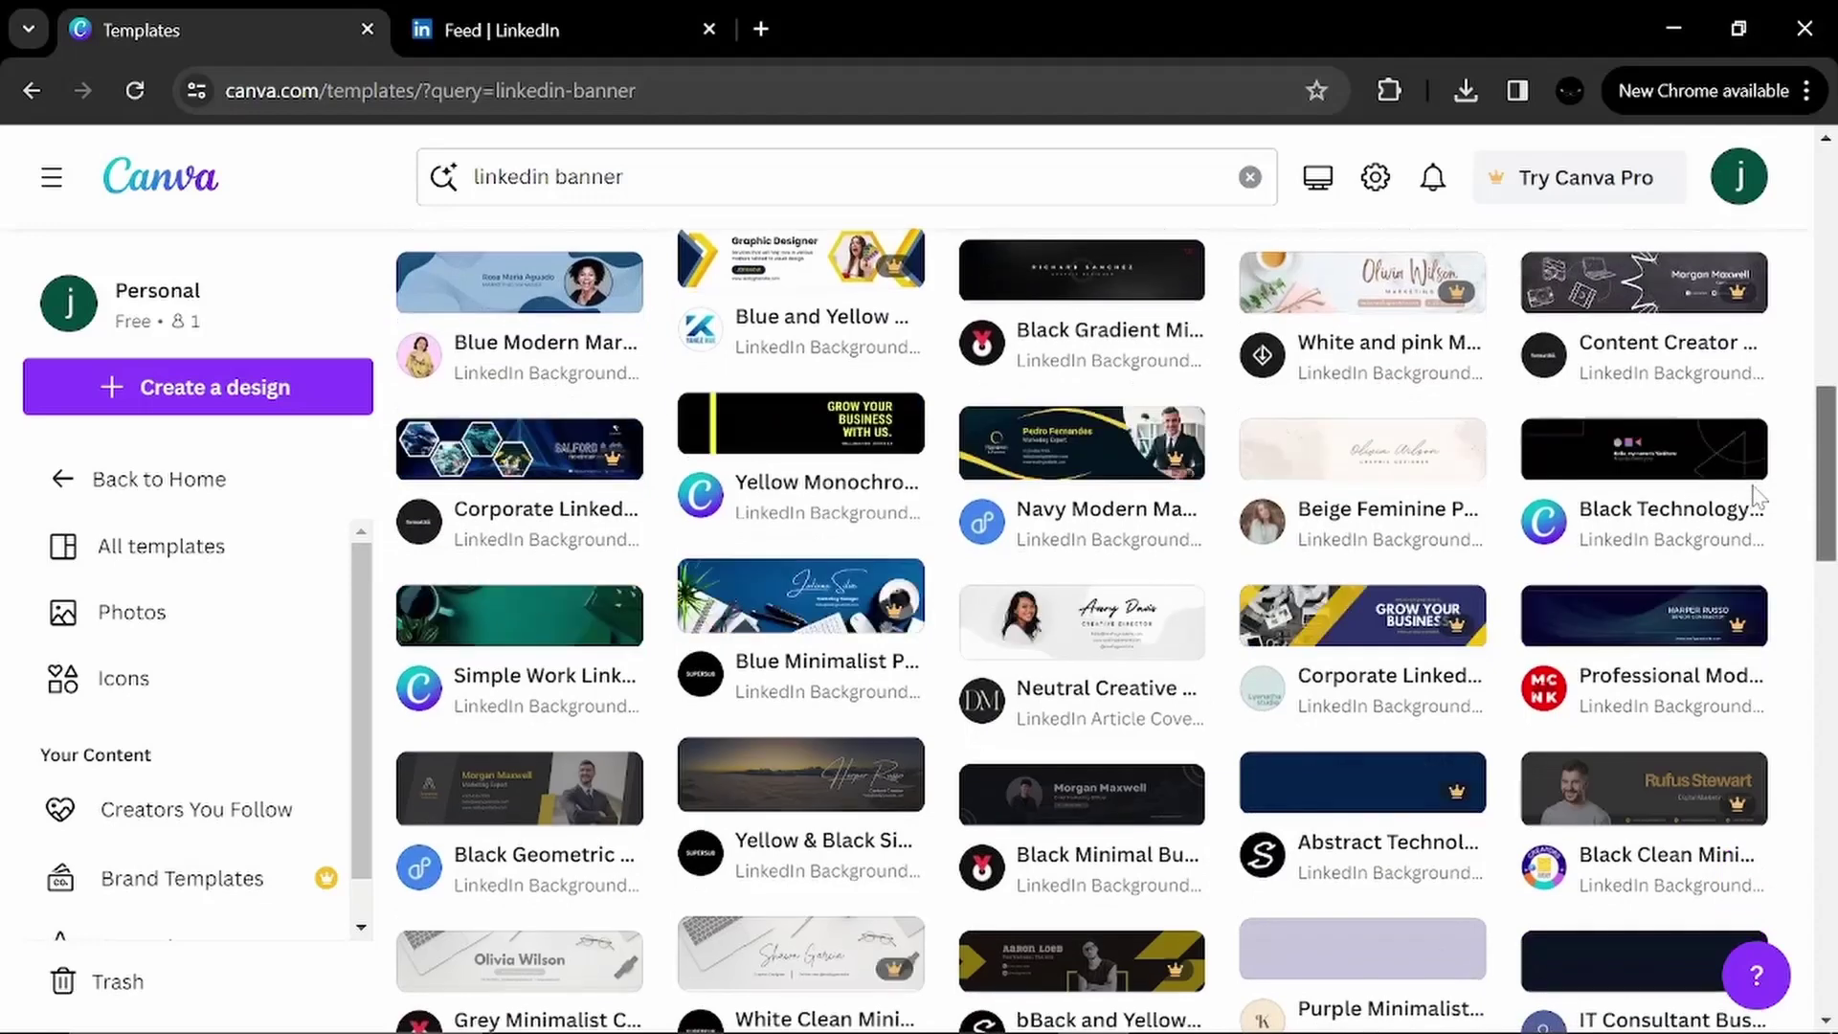
scroll(1732, 538, down, 3)
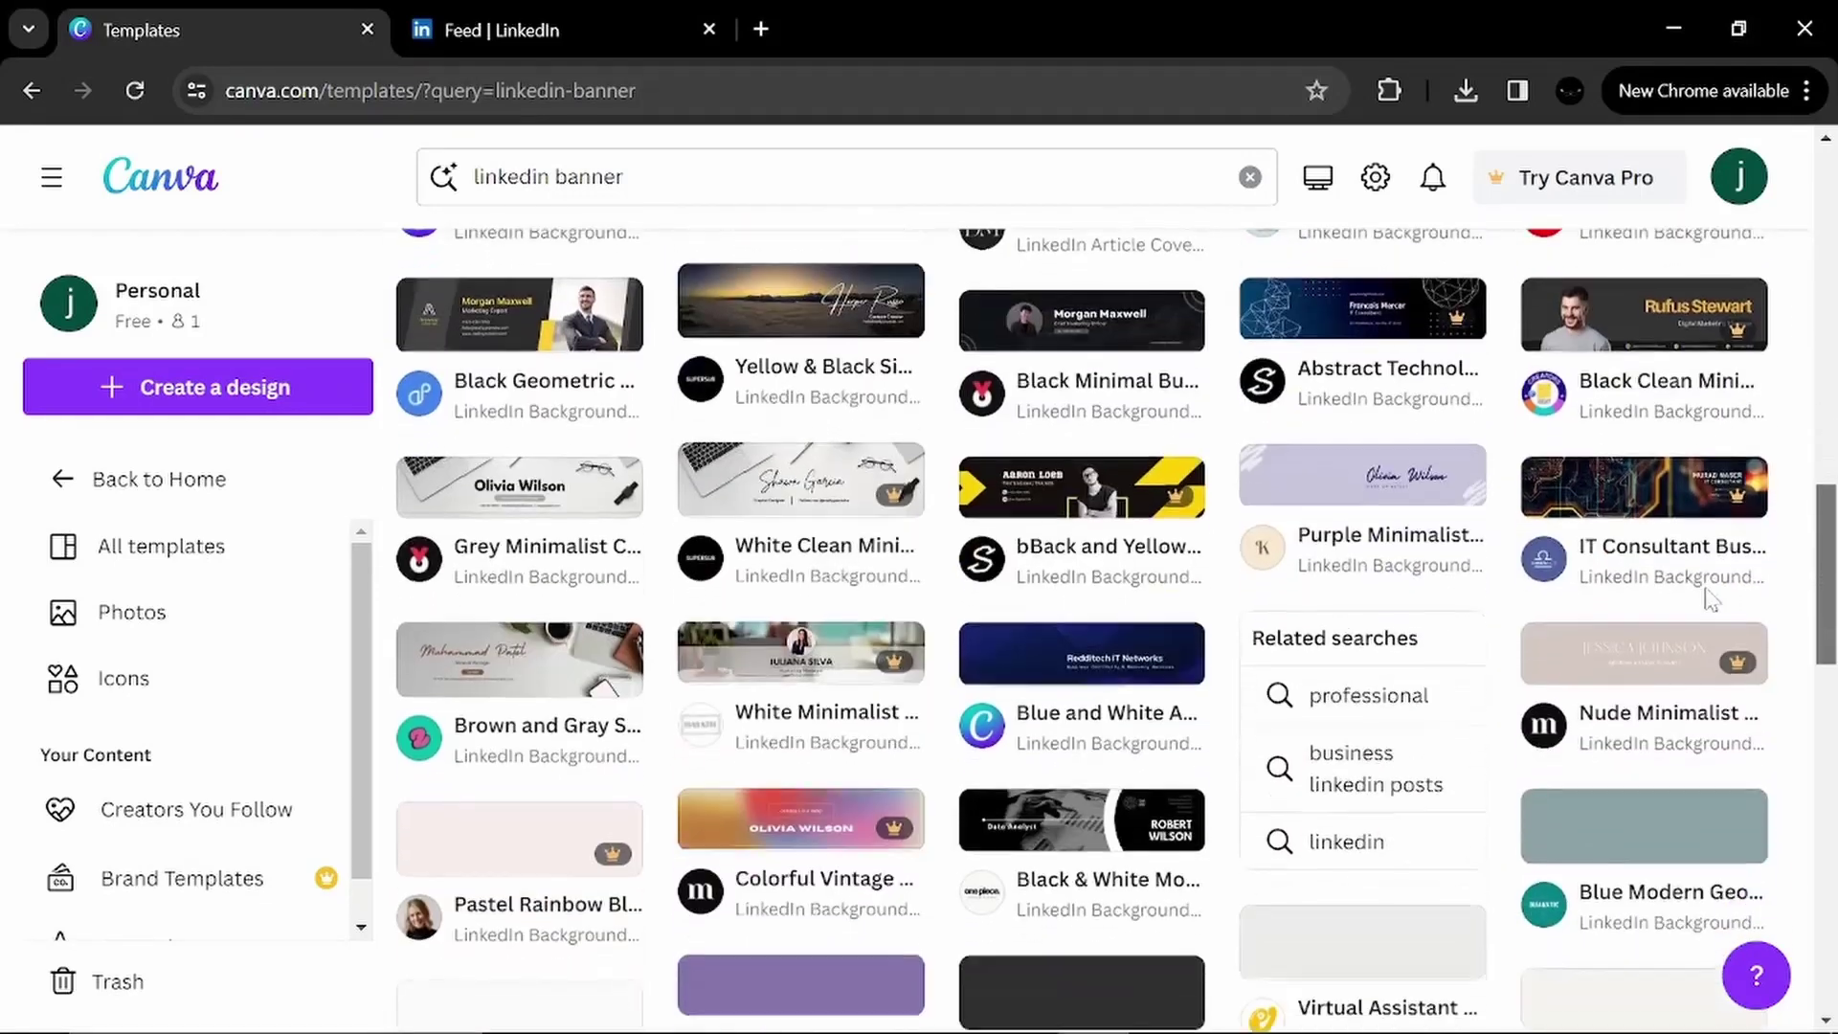
scroll(1711, 600, up, 9)
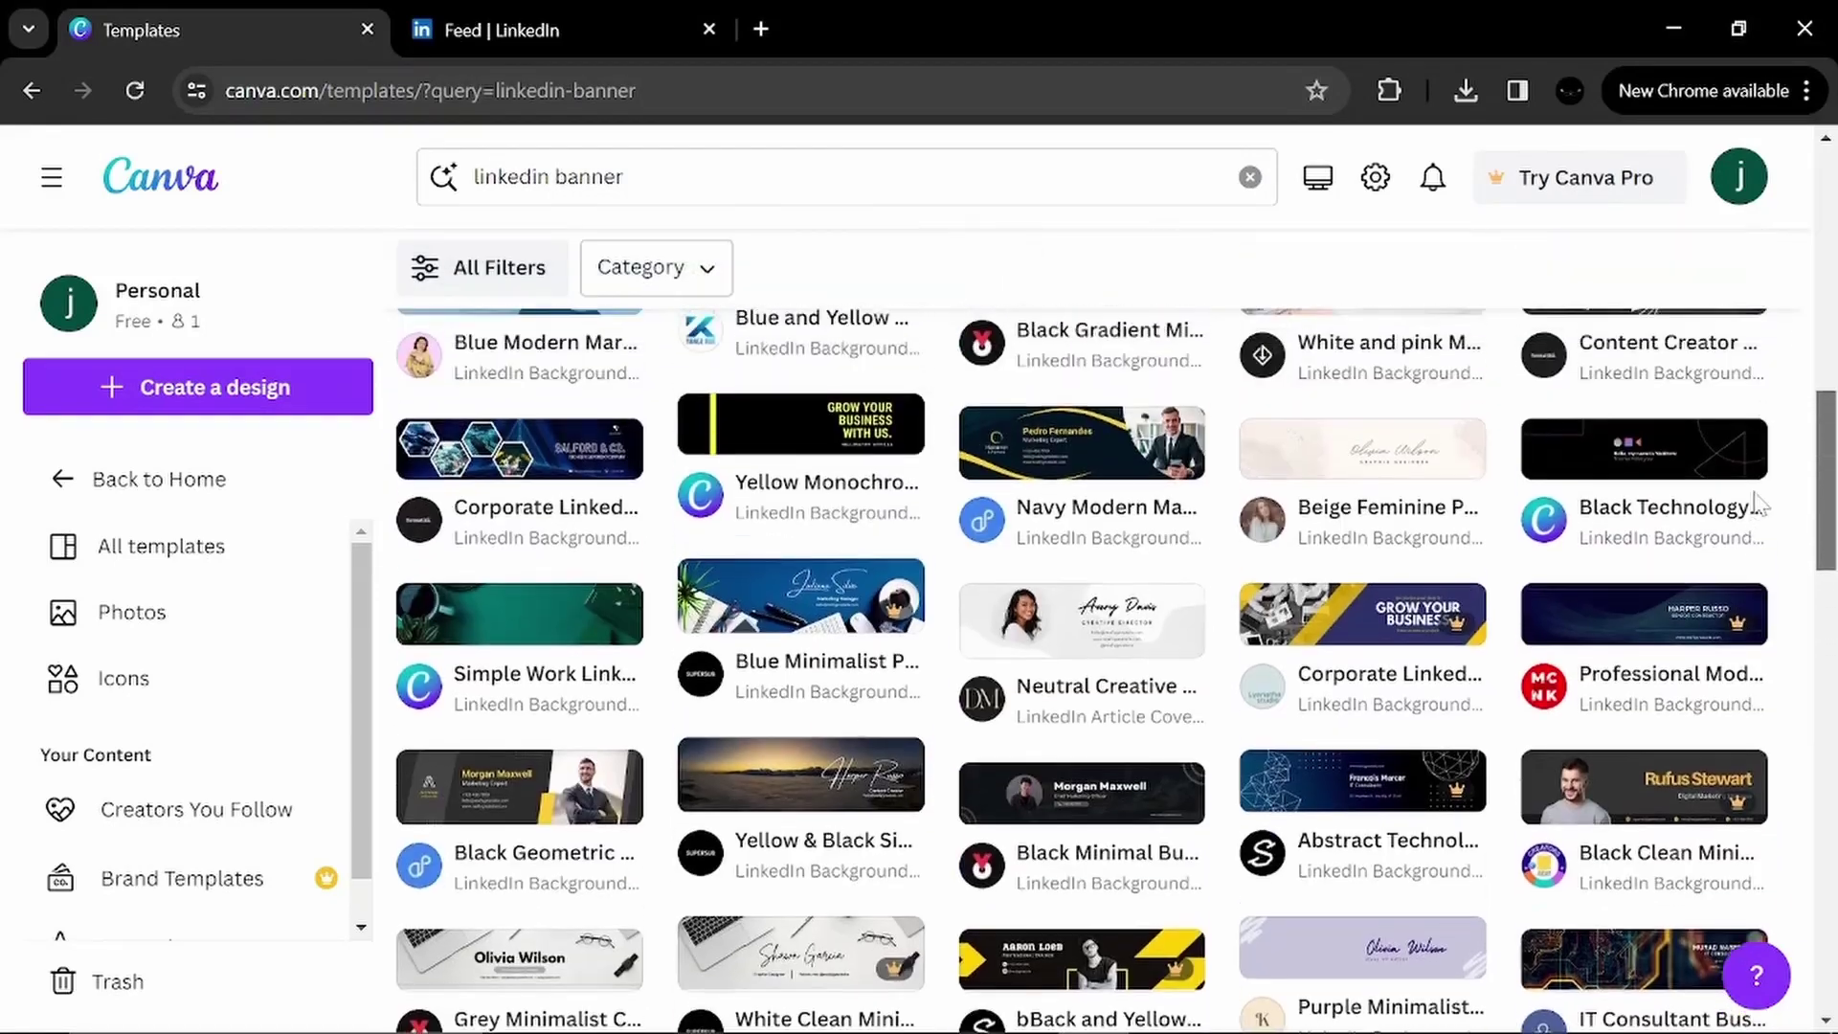
scroll(1711, 600, up, 3)
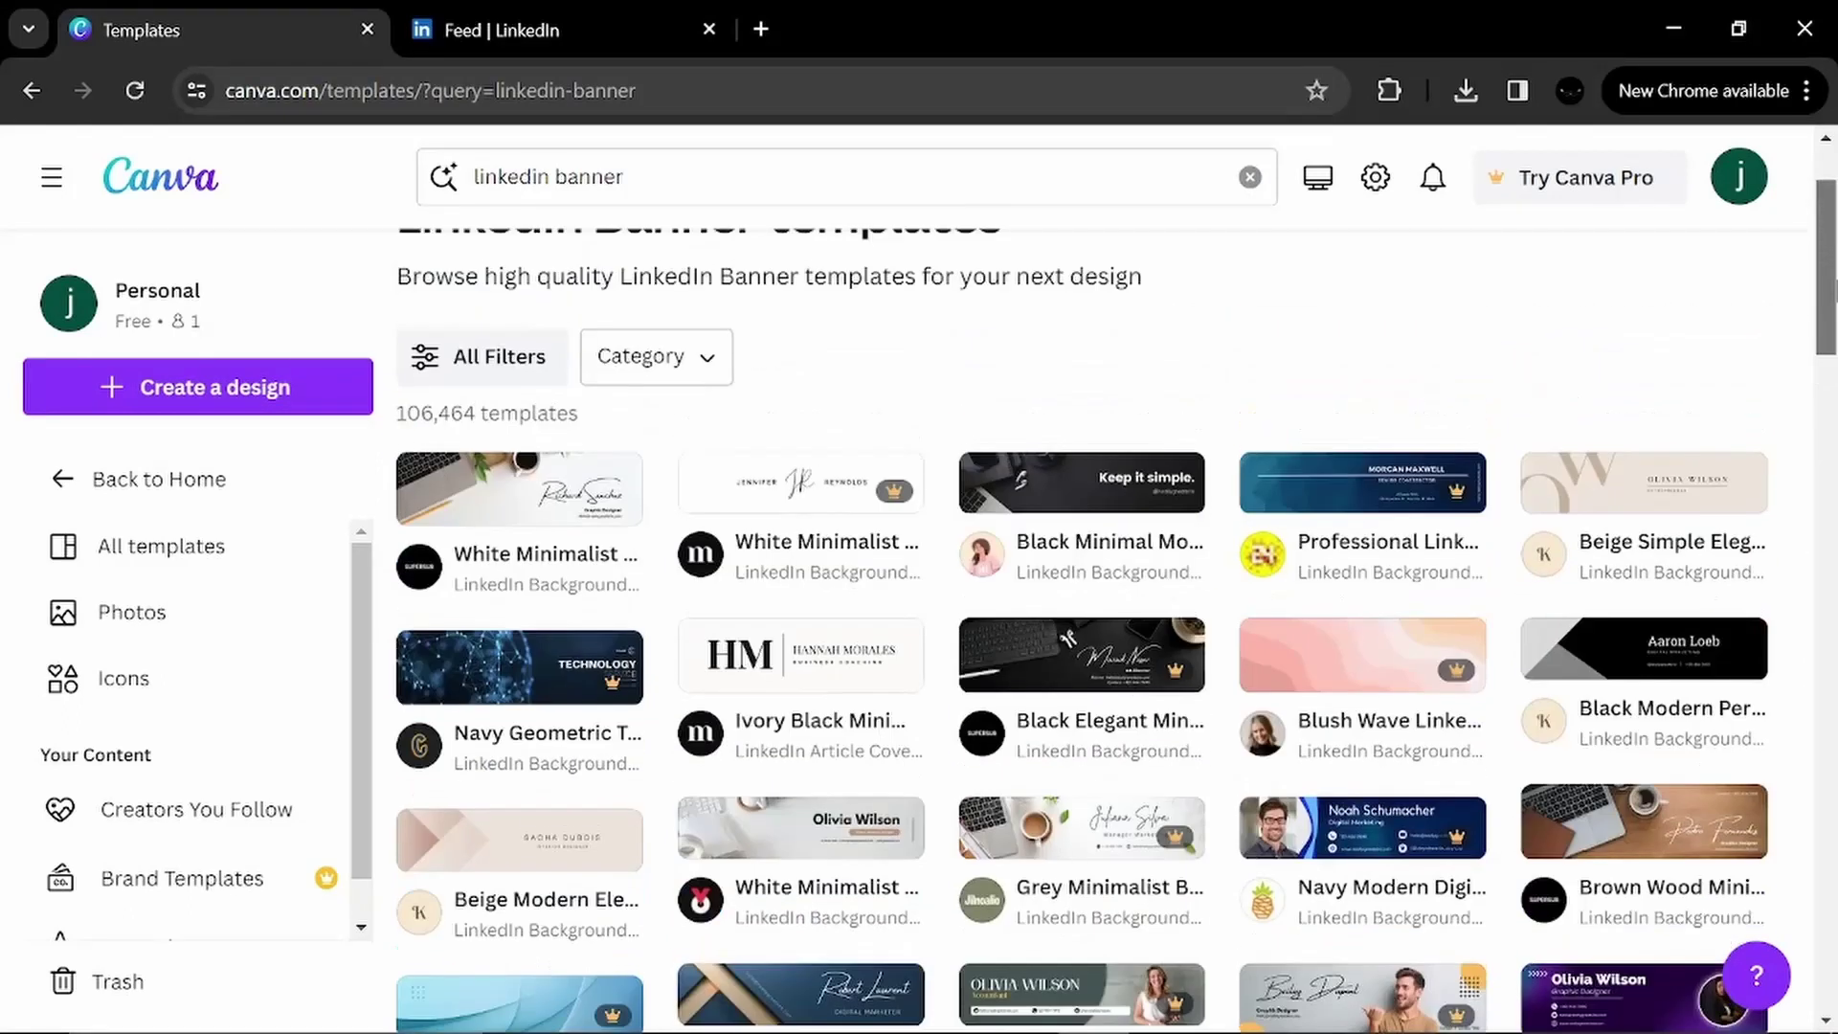
scroll(1711, 600, up, 2)
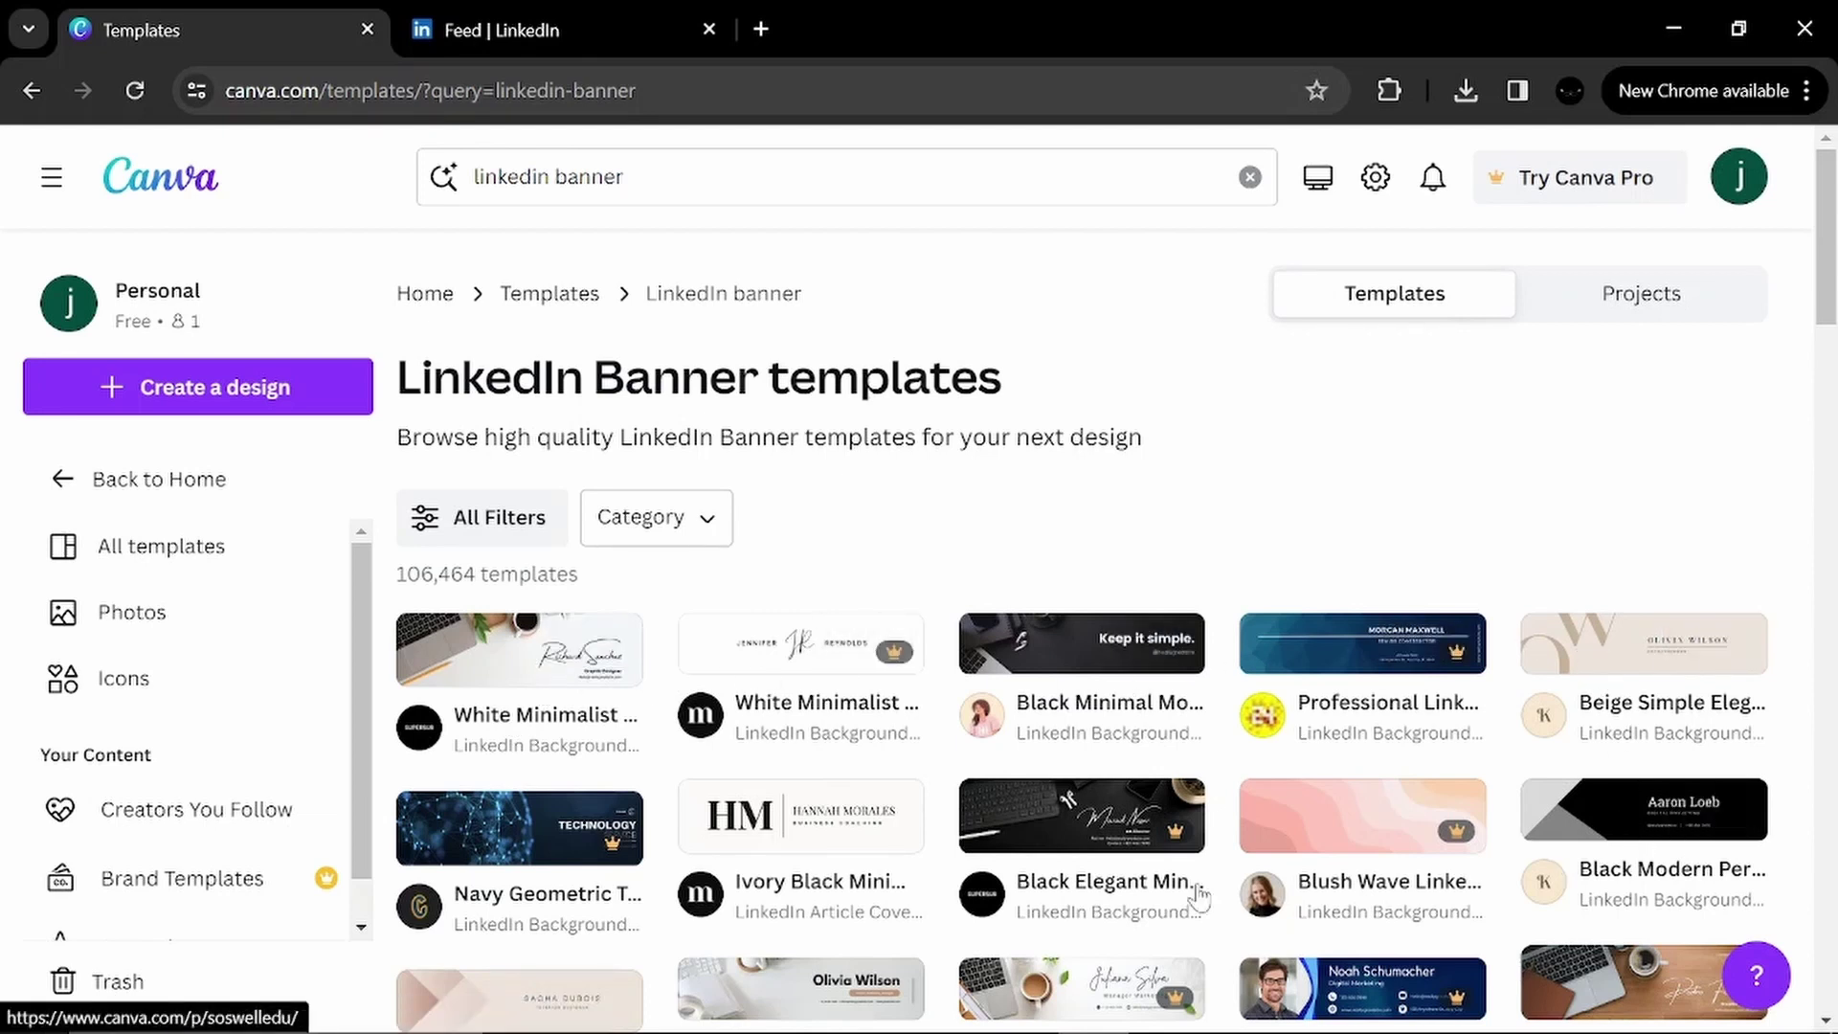
click(1026, 660)
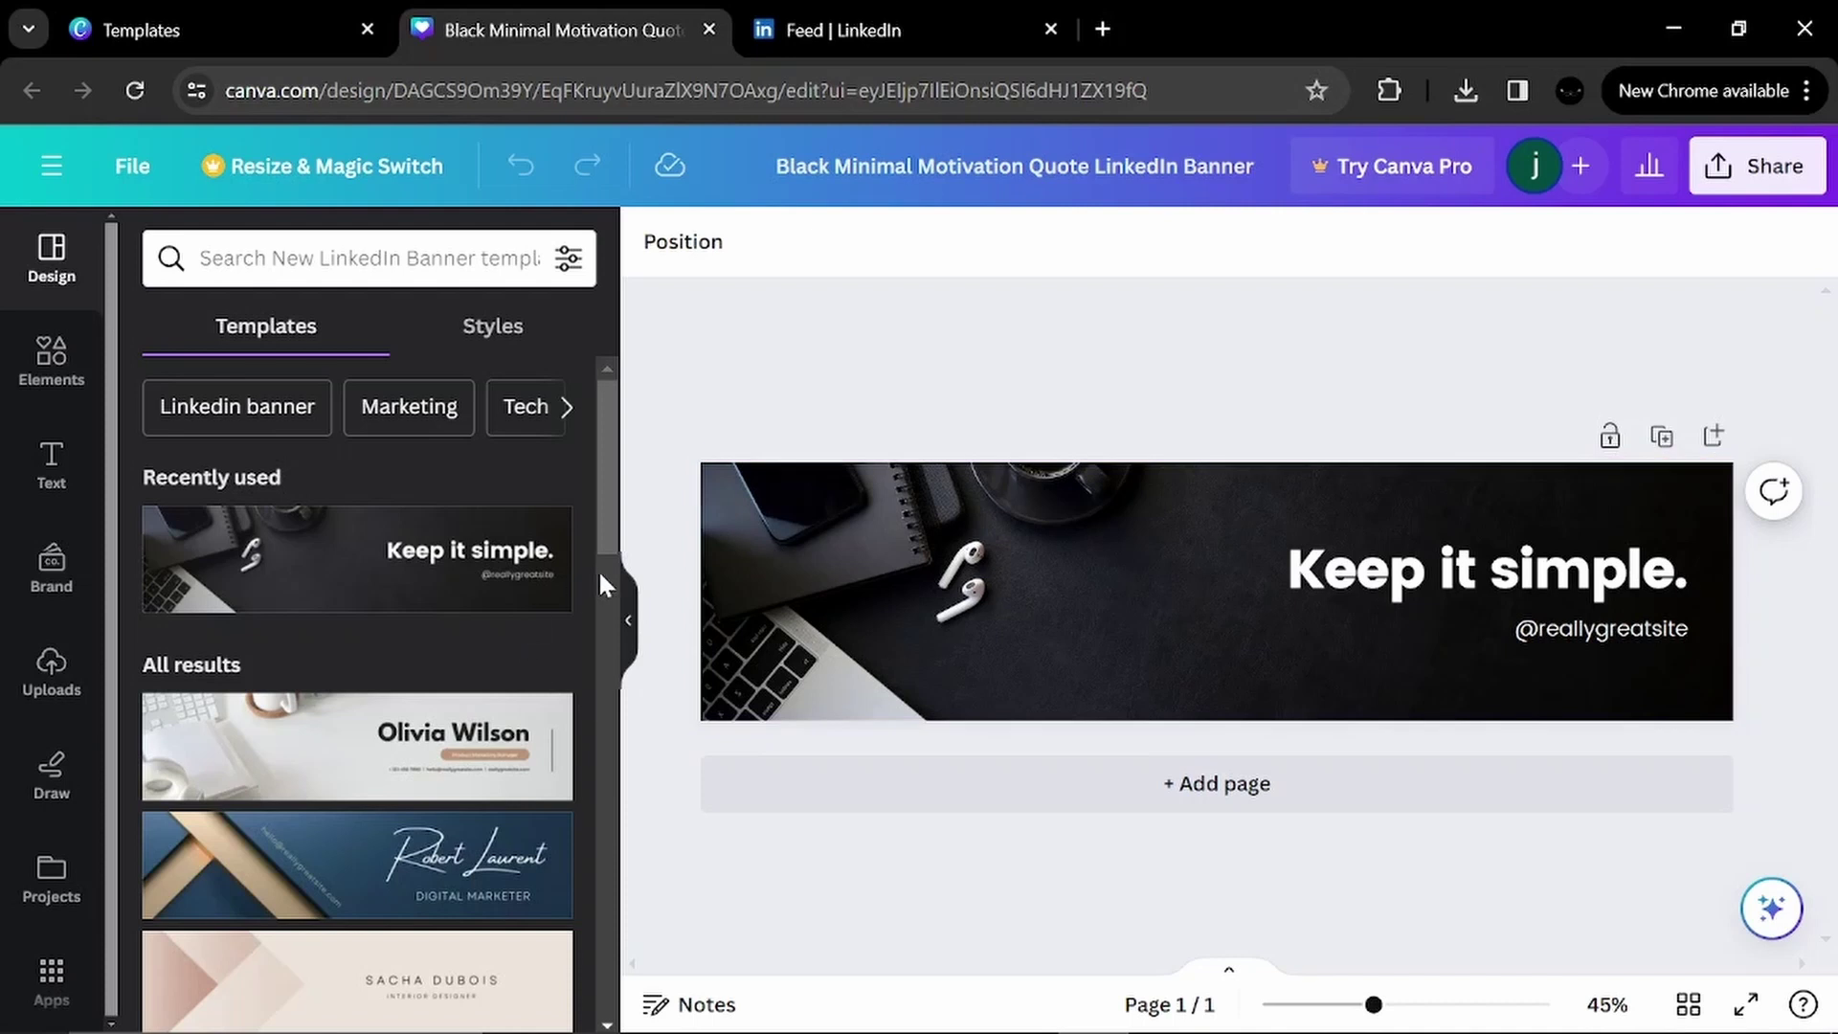
Replace the 'Keep it simple.' headline with 'Jack Smith.'.
click(960, 584)
click(1367, 579)
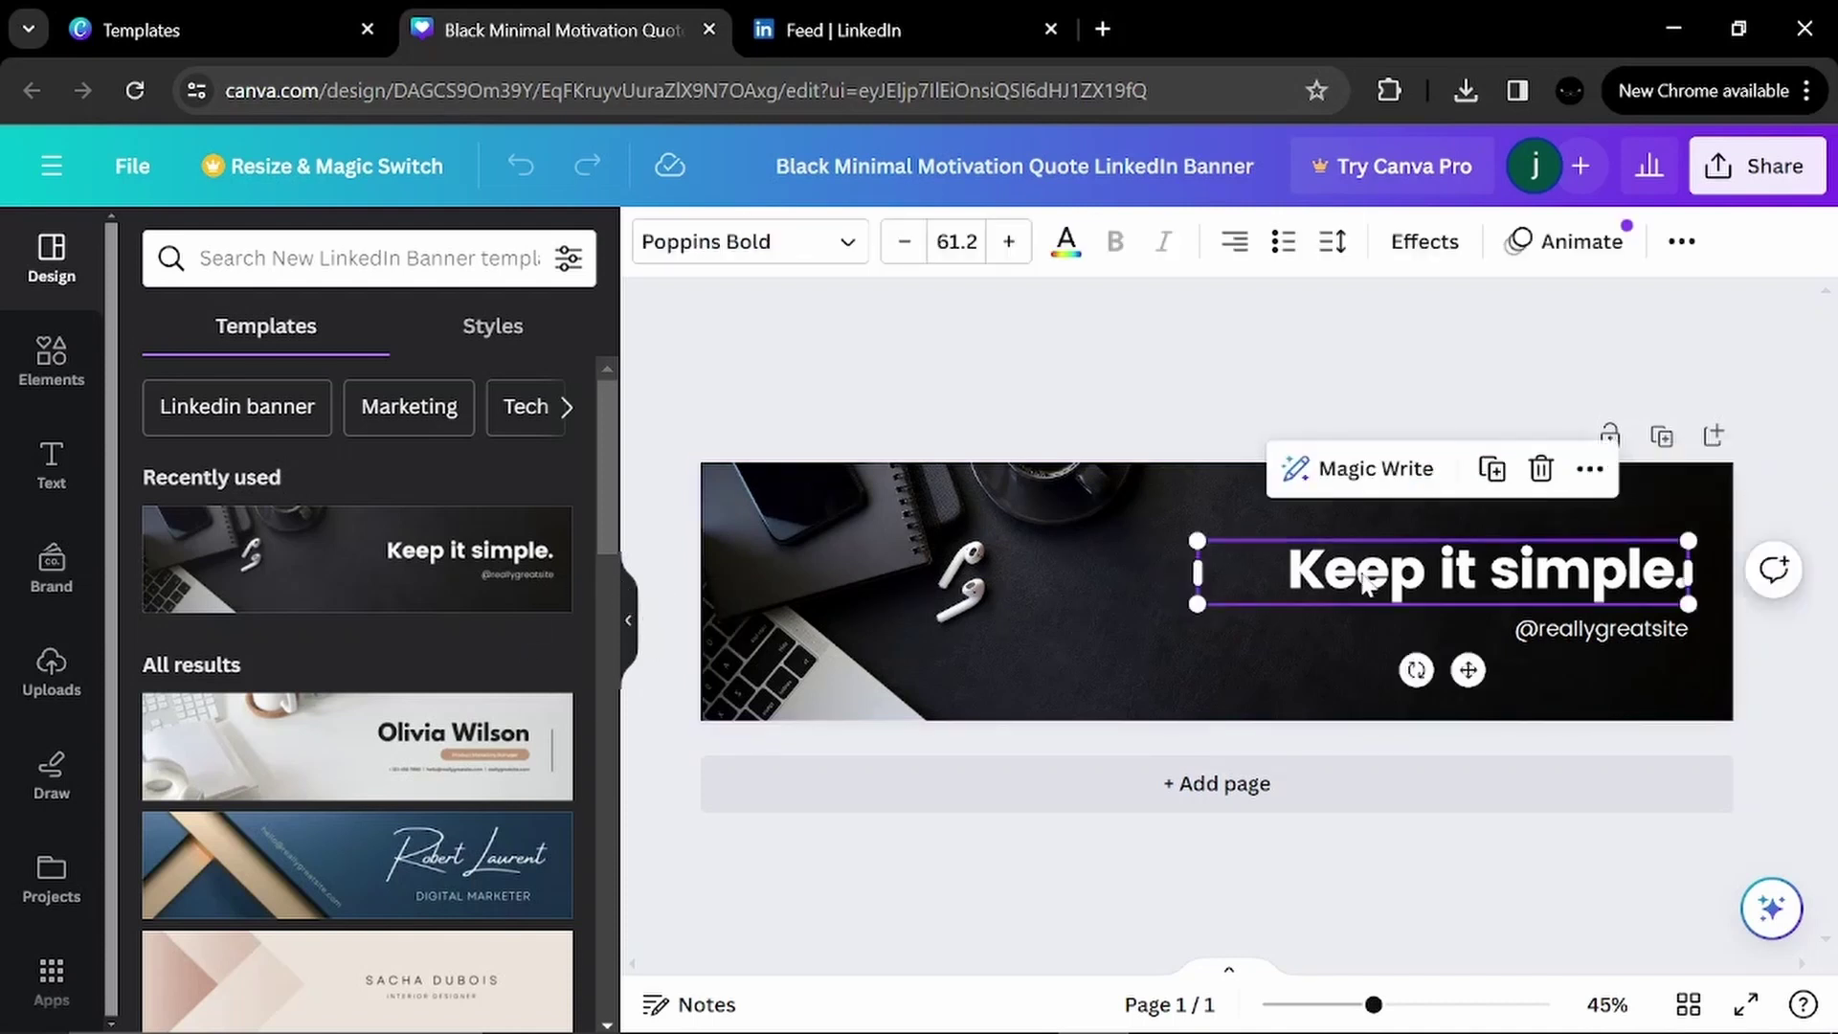
drag(1288, 572, 1354, 572)
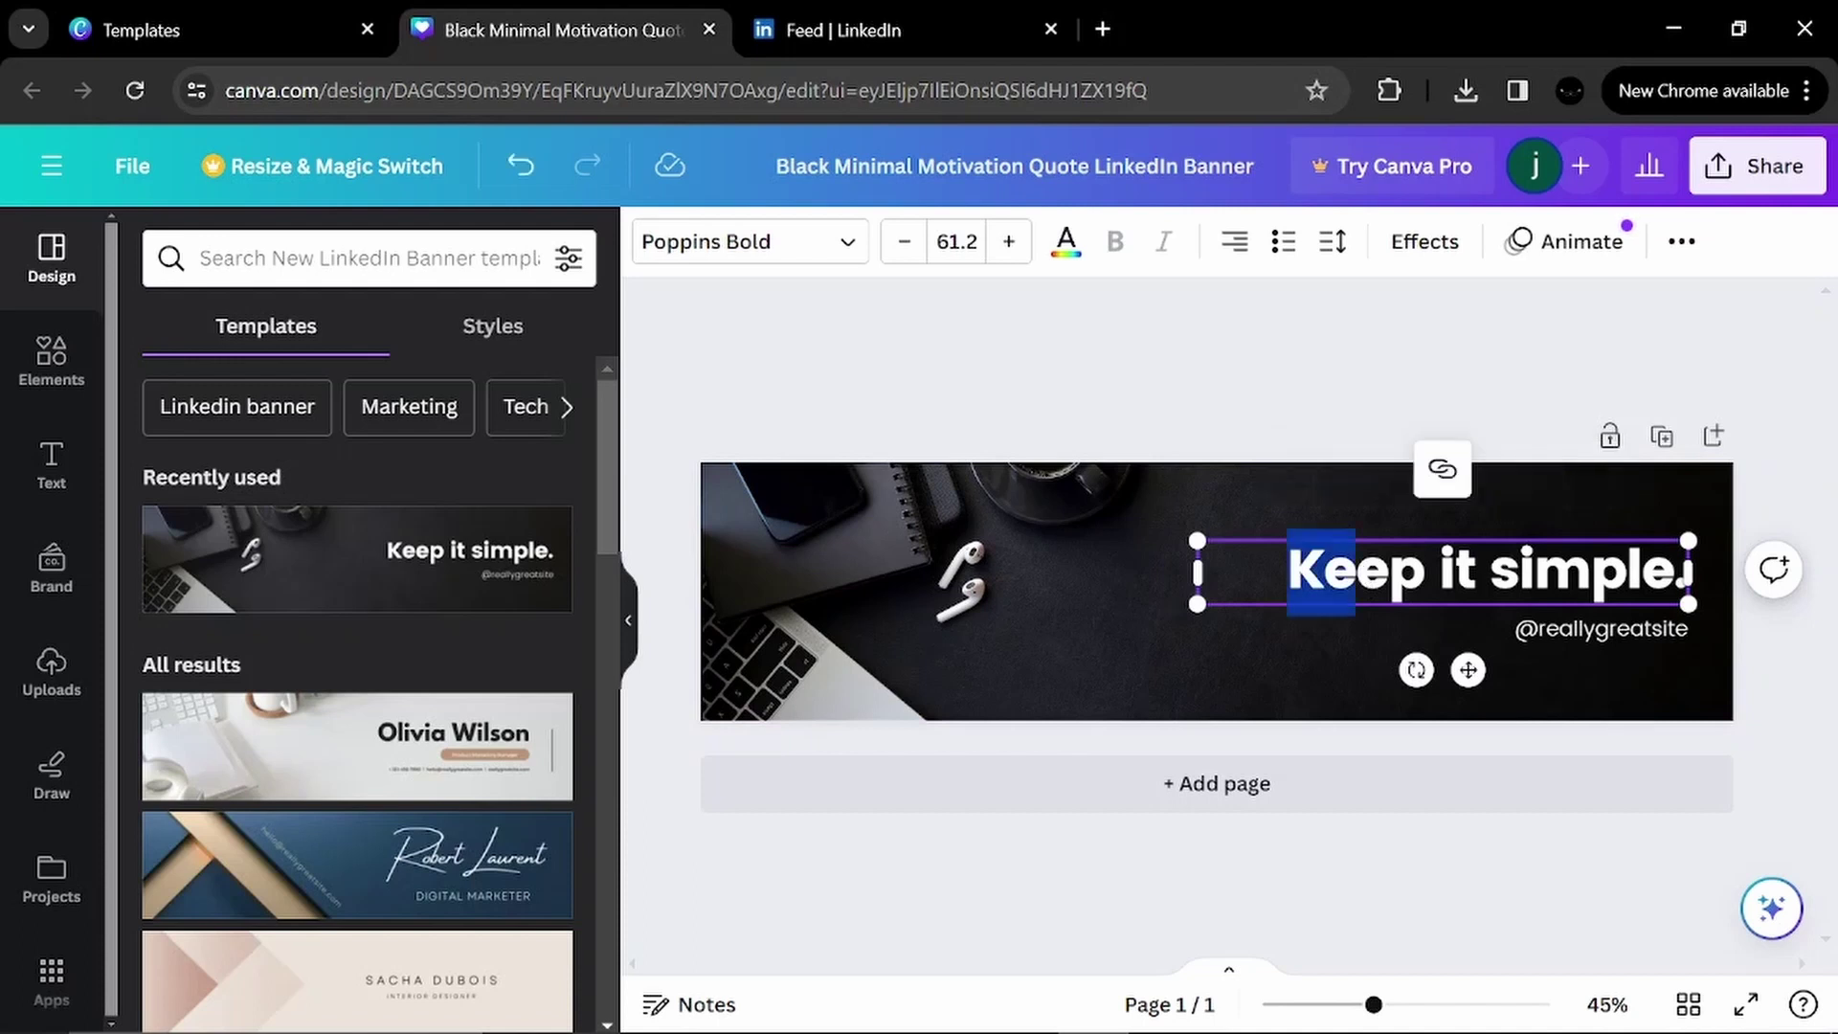
click(1680, 574)
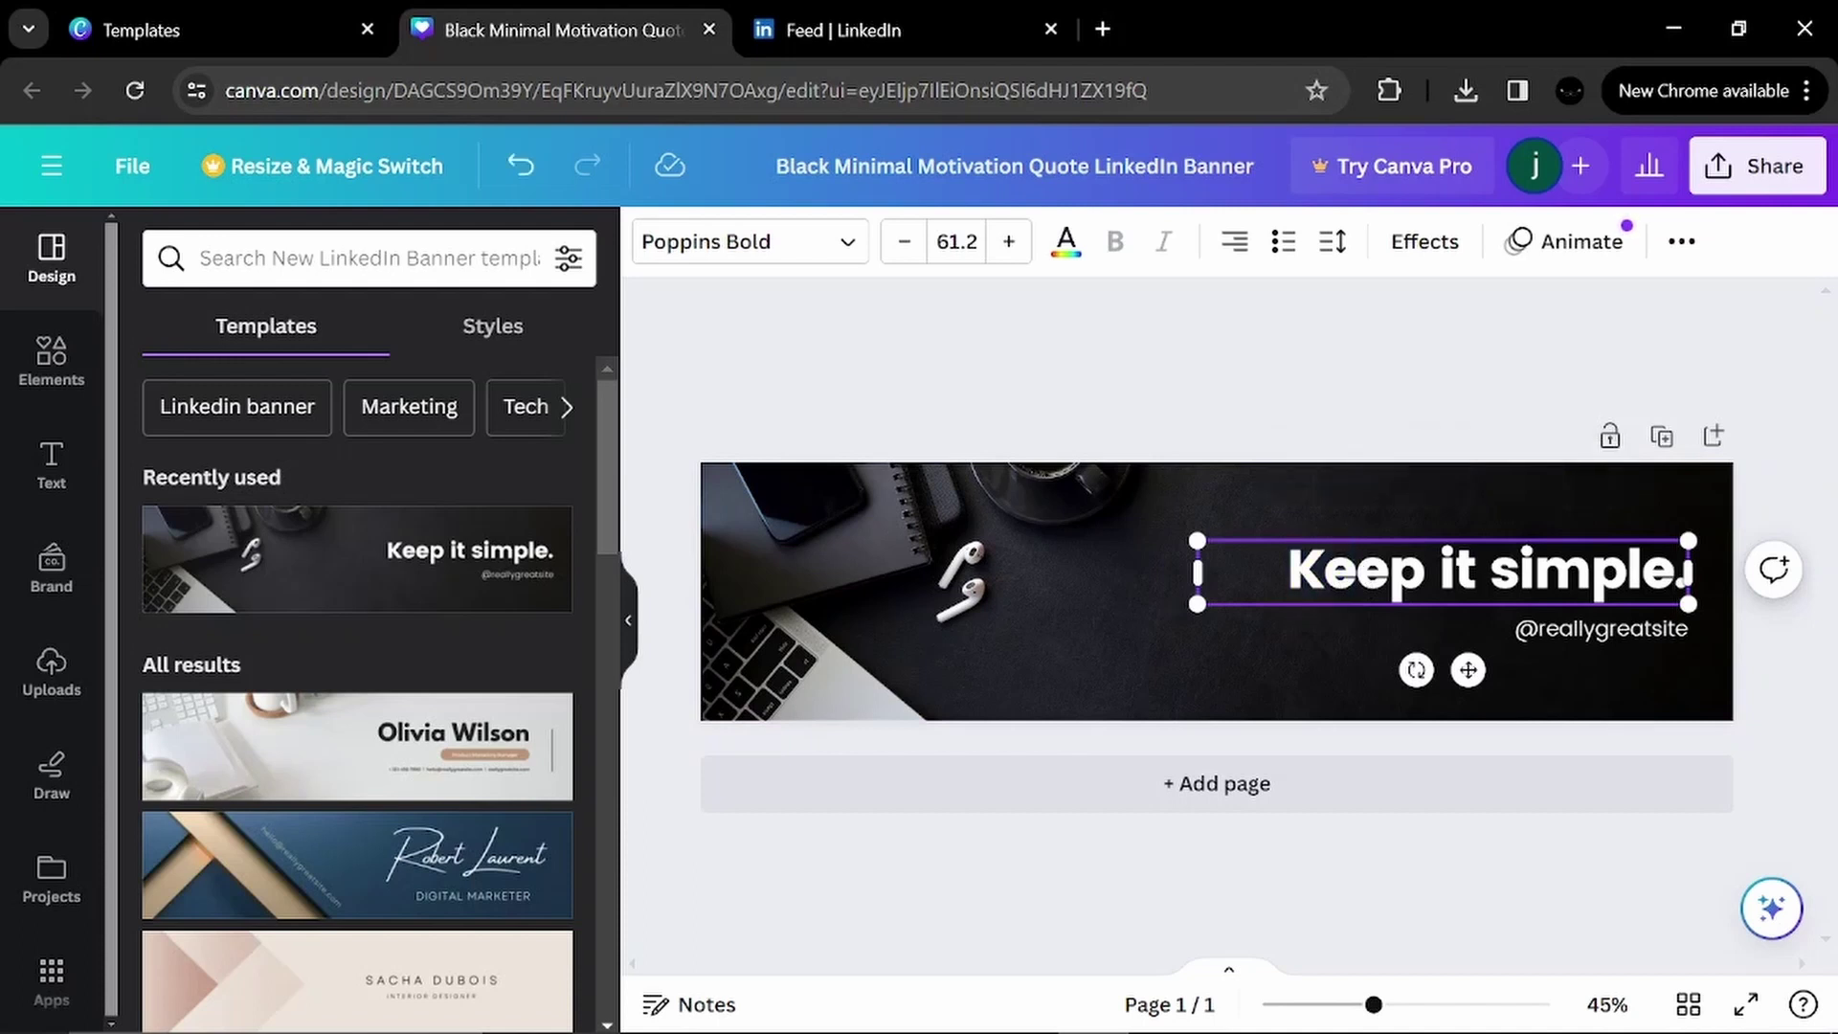
drag(1287, 572, 1679, 574)
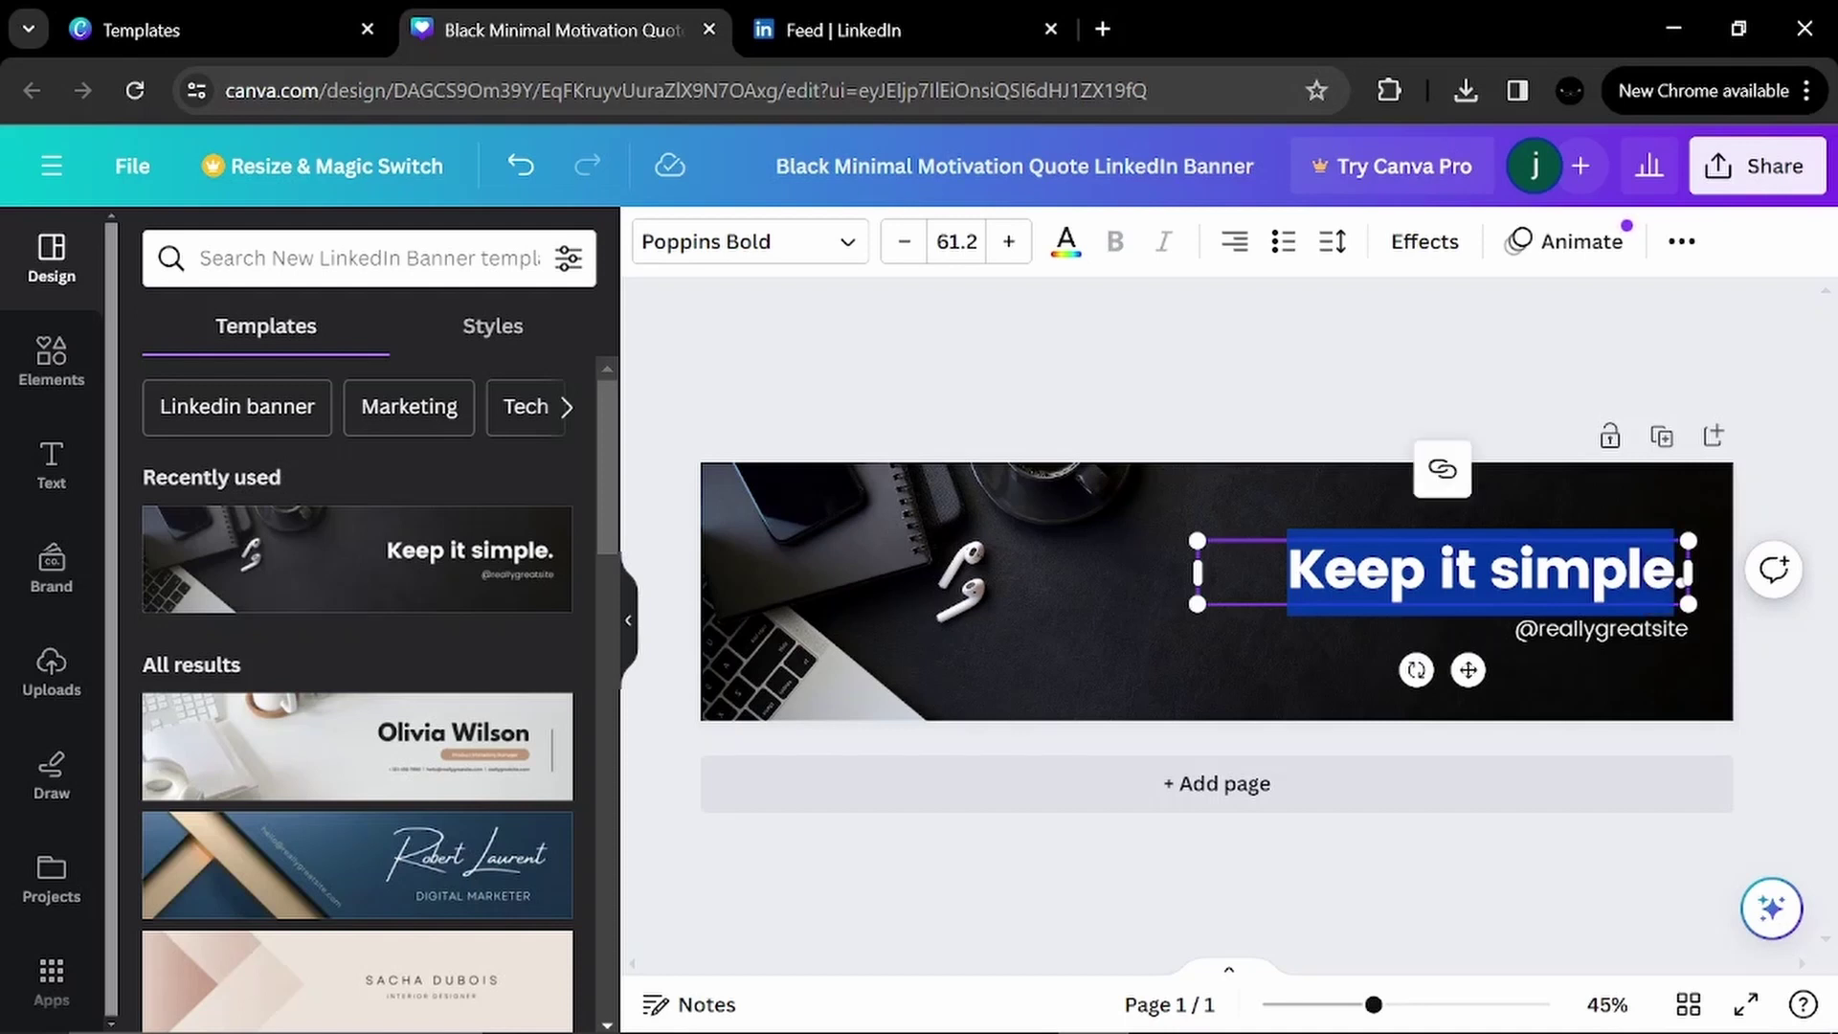
text(Jack)
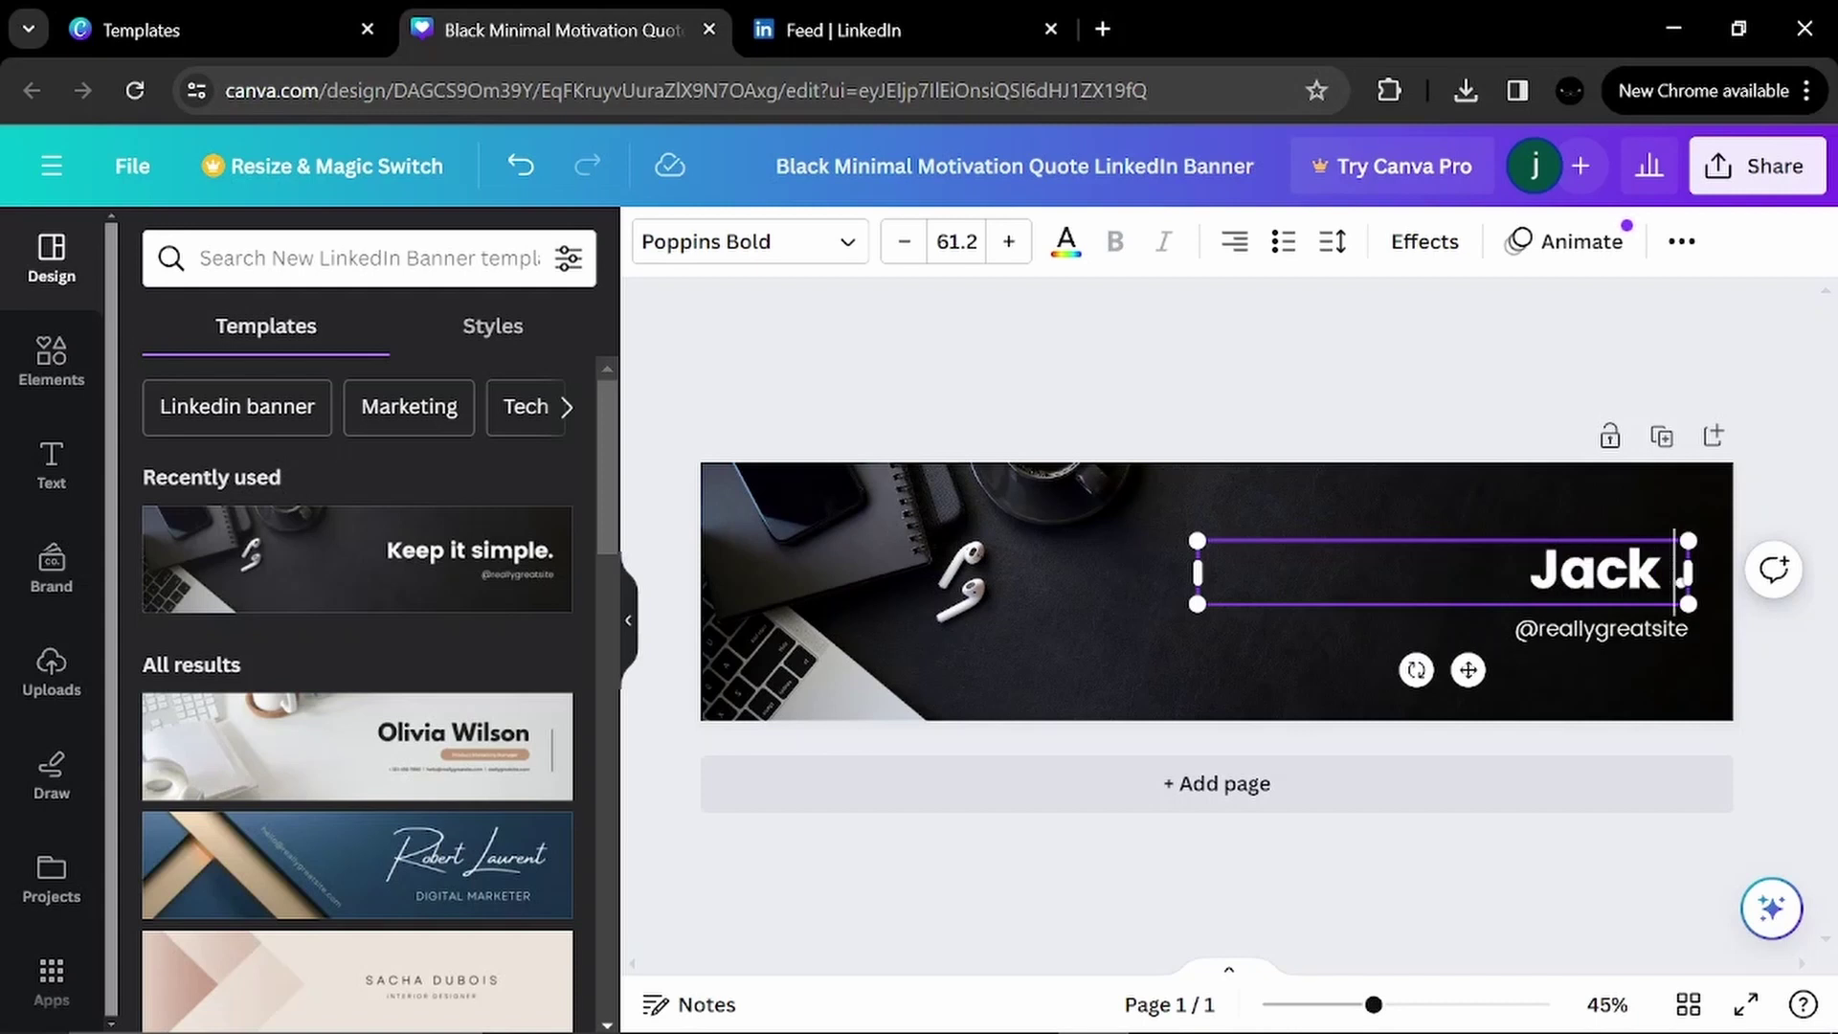
text( Smith)
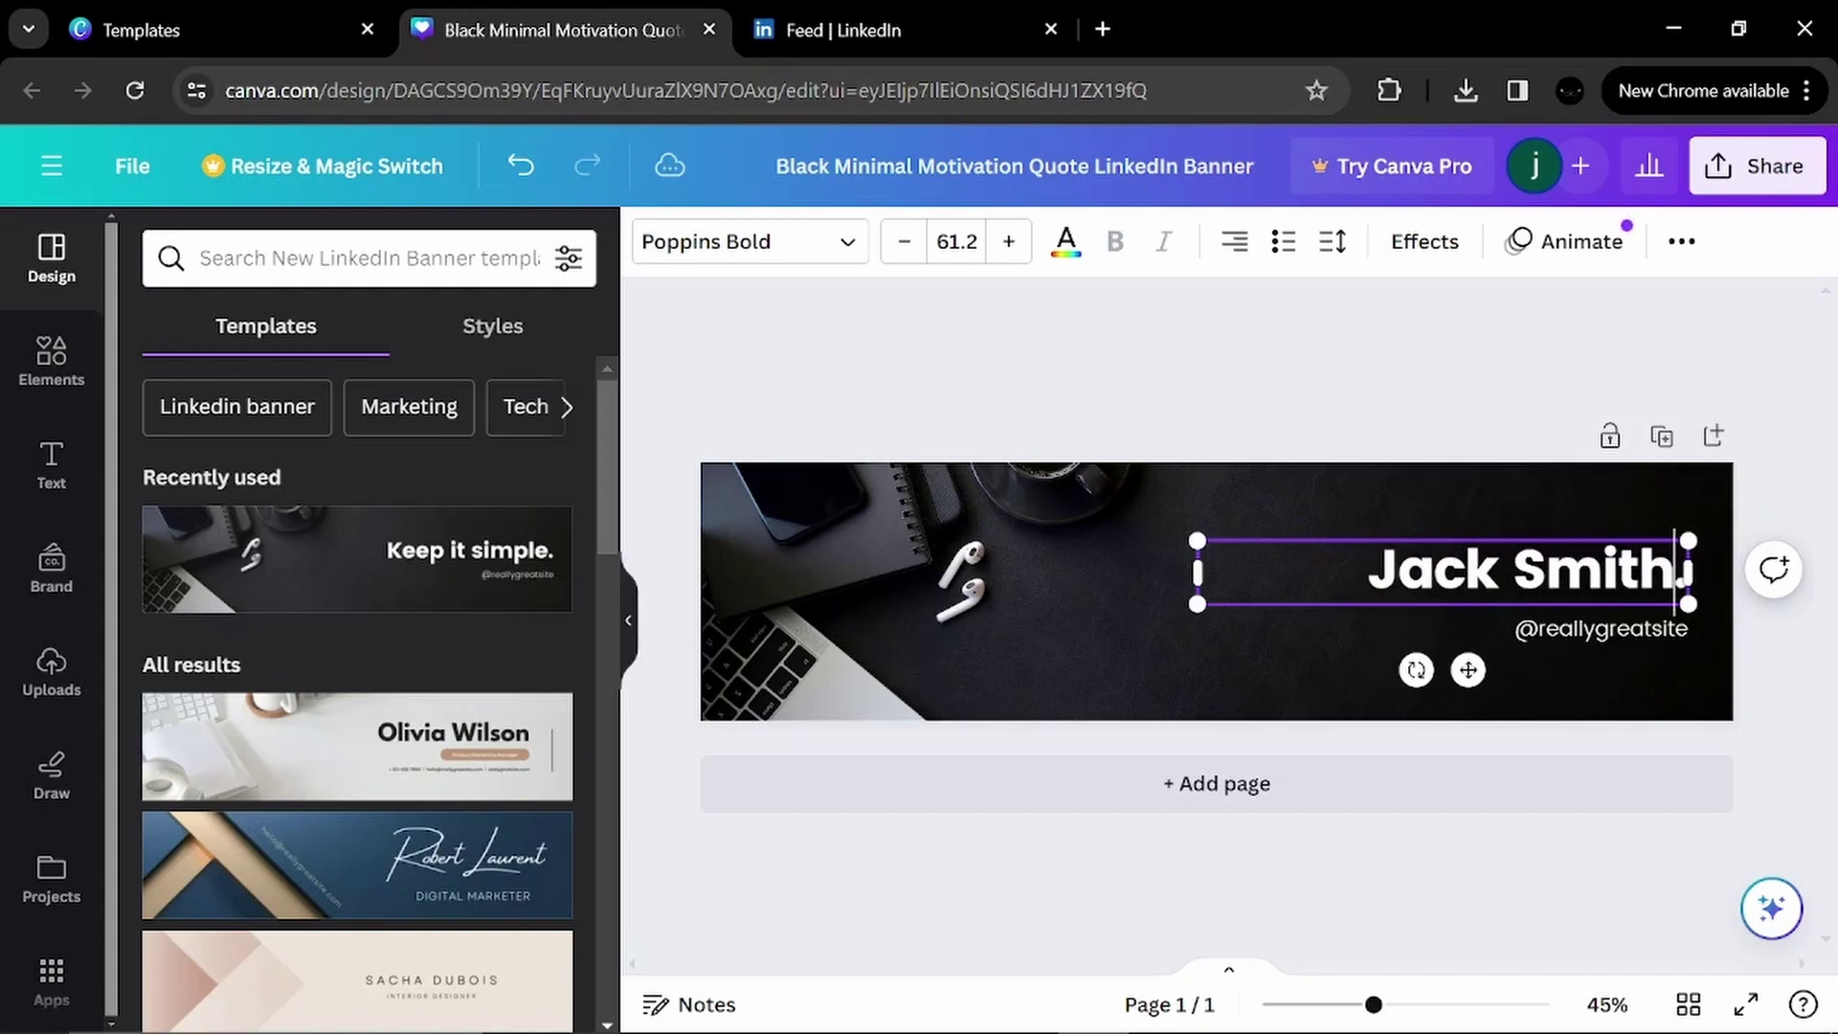
text(.)
double_click(1633, 628)
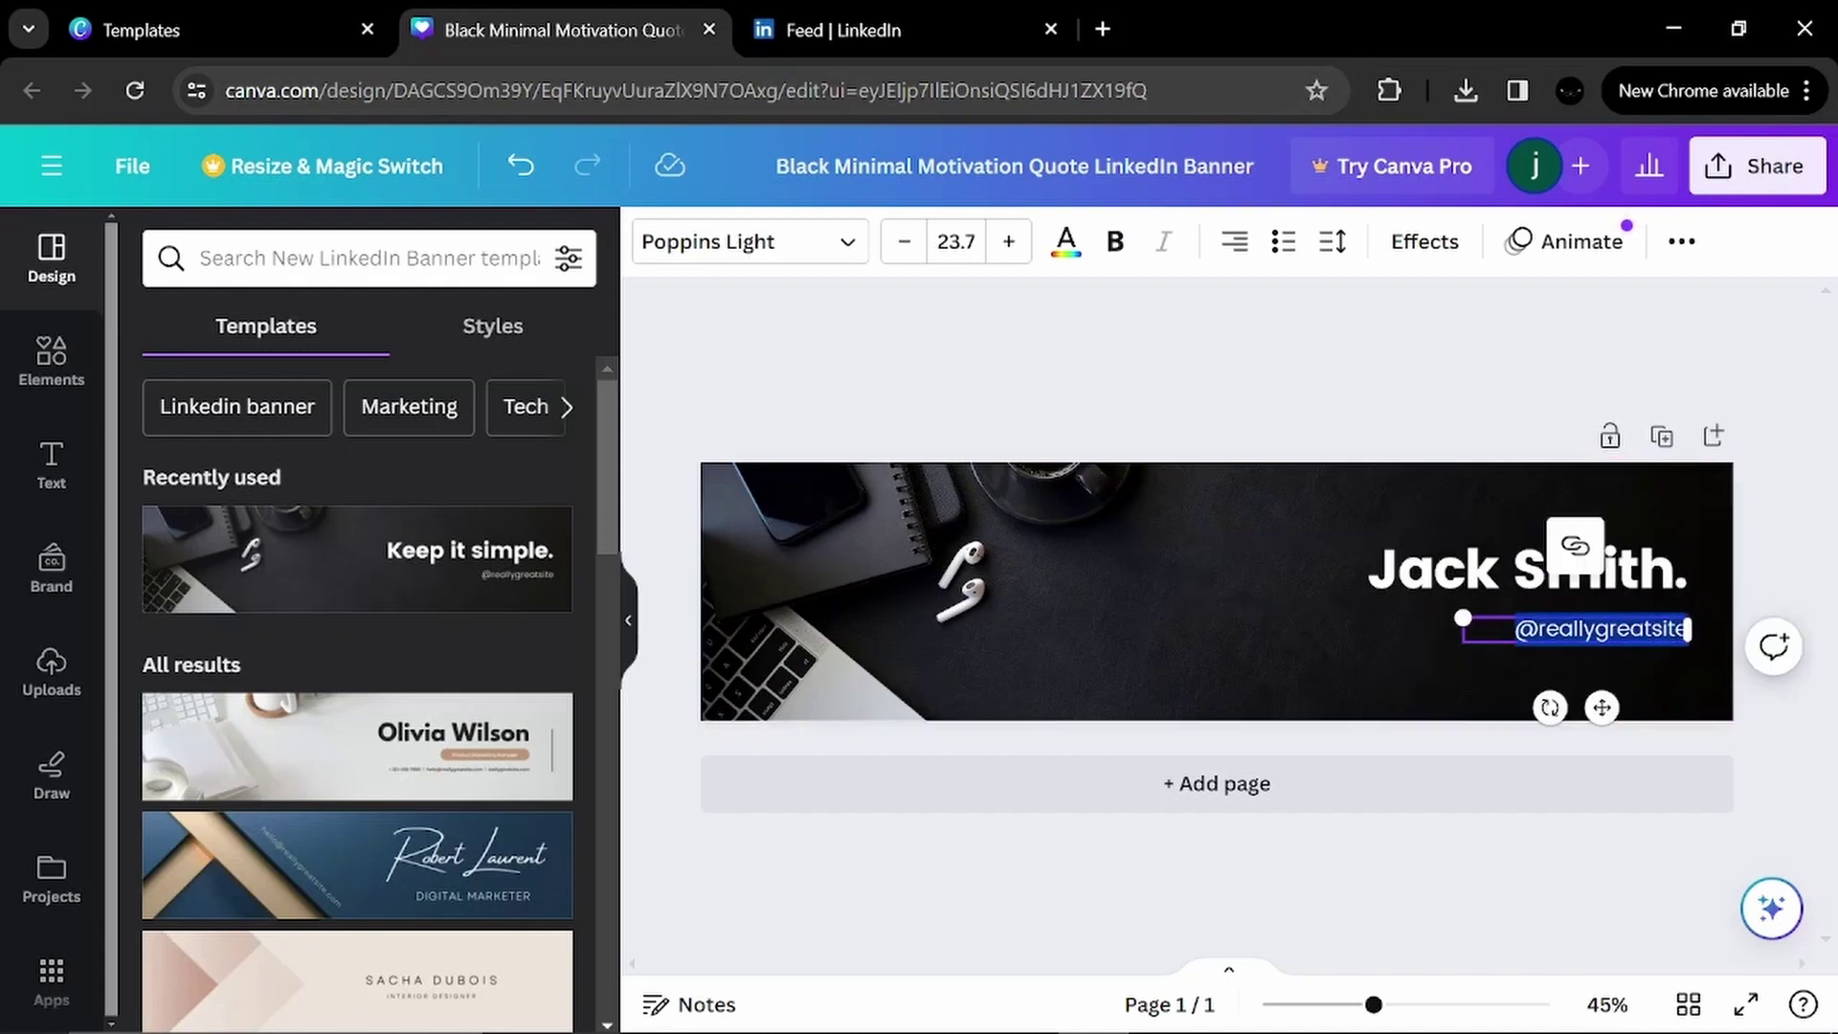
key(Right)
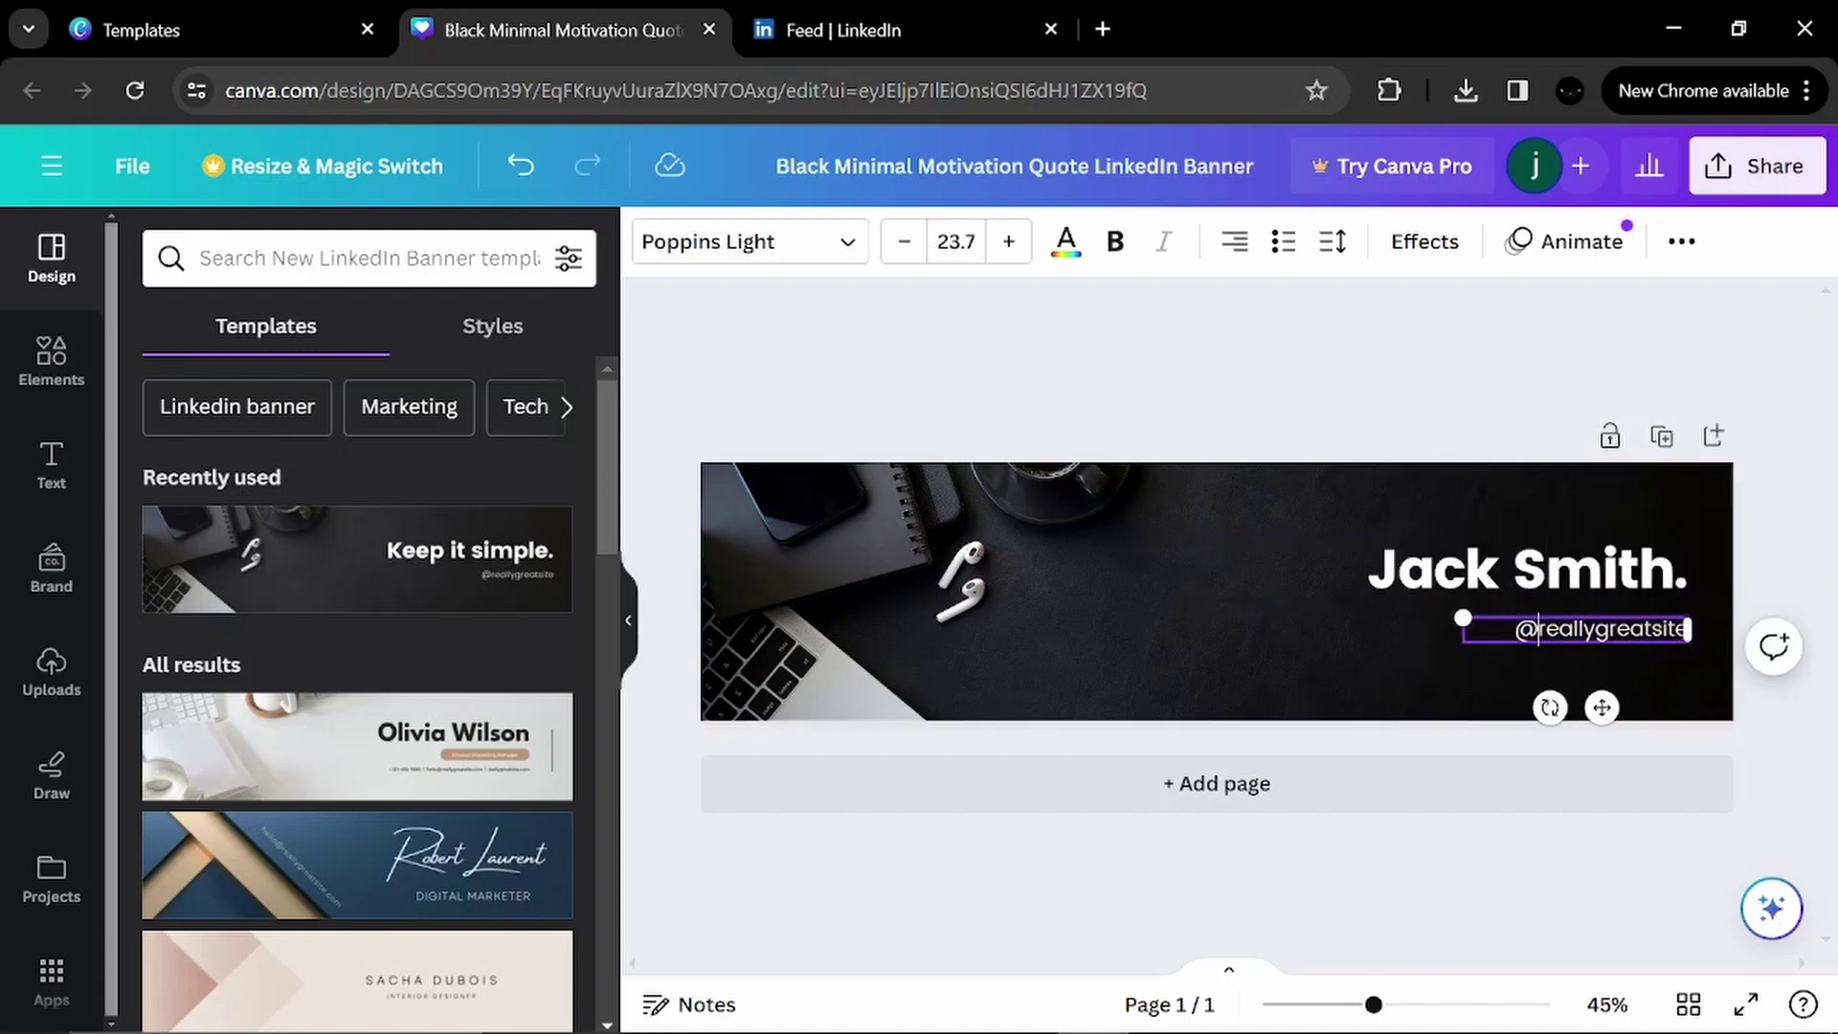
key(shift+Right)
key(shift+Right)
key(shift+Right)
key(shift+Right)
key(shift+Right)
key(shift+Right)
key(shift+Right)
key(shift+Right)
key(shift+Right)
key(shift+Right)
key(shift+Right)
key(shift+Right)
key(shift+Right)
key(shift+Right)
key(shift+Right)
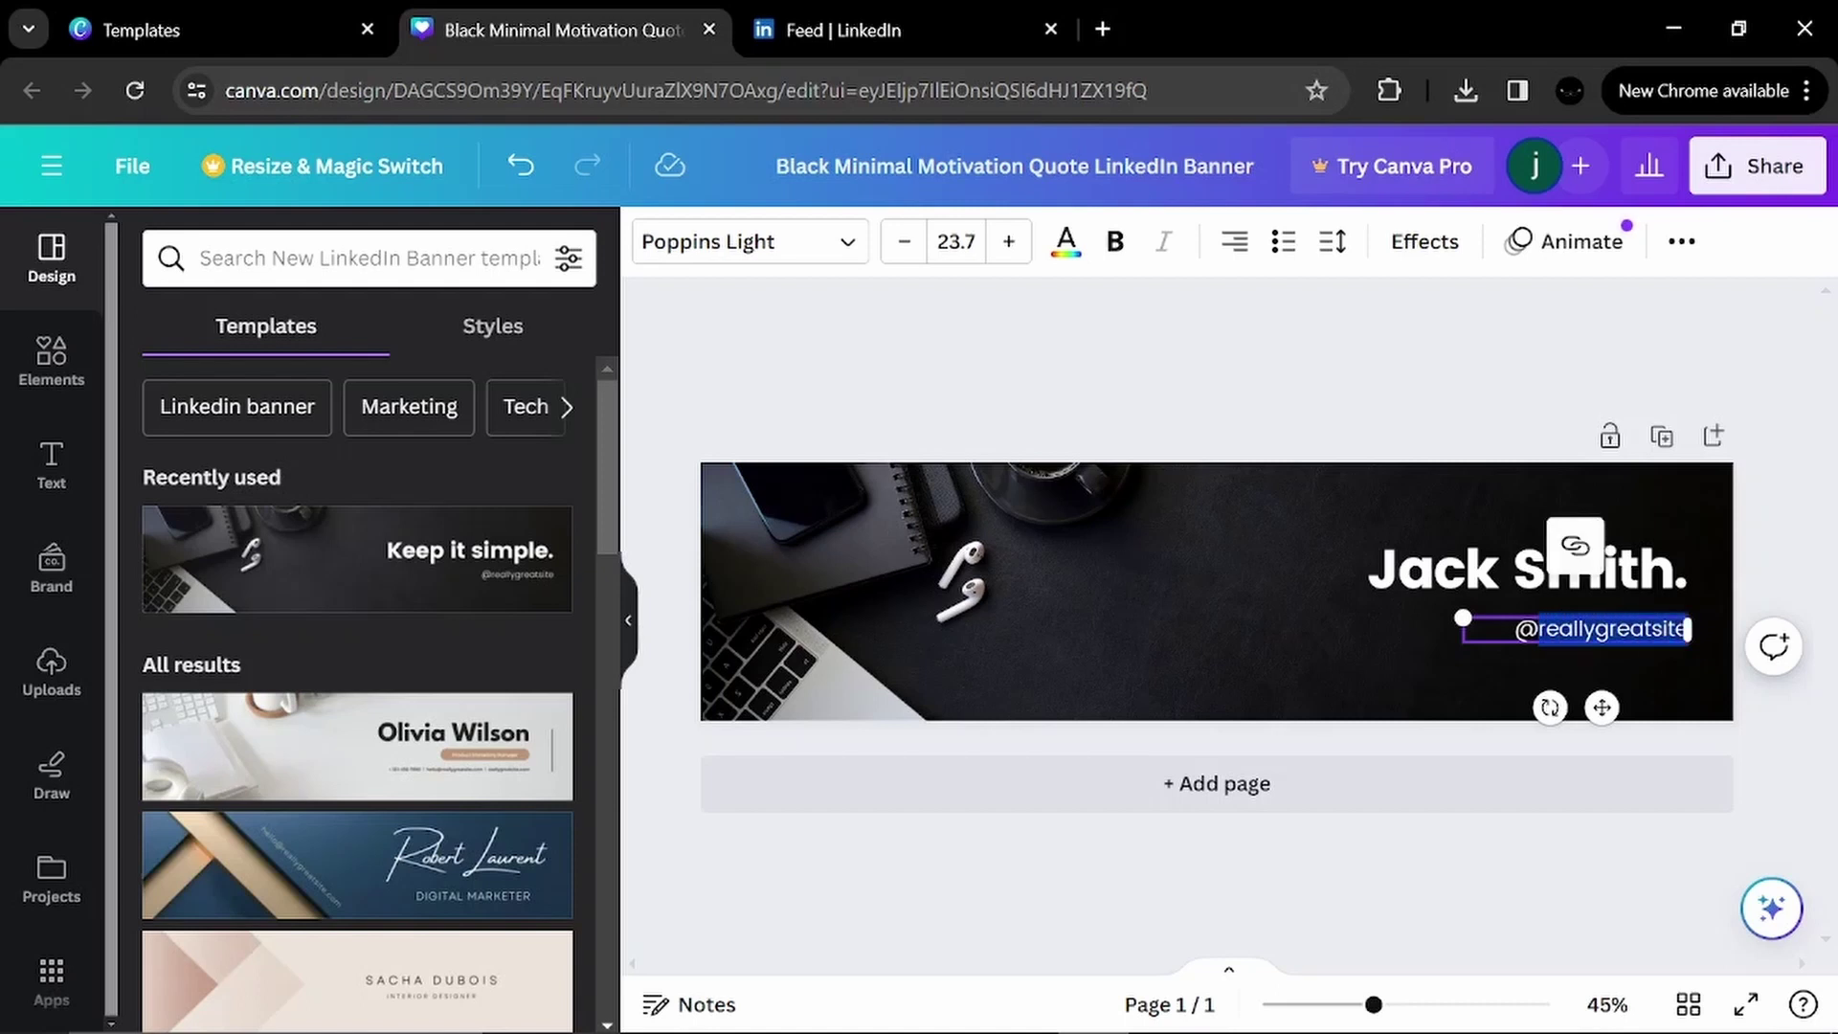
text(jacks)
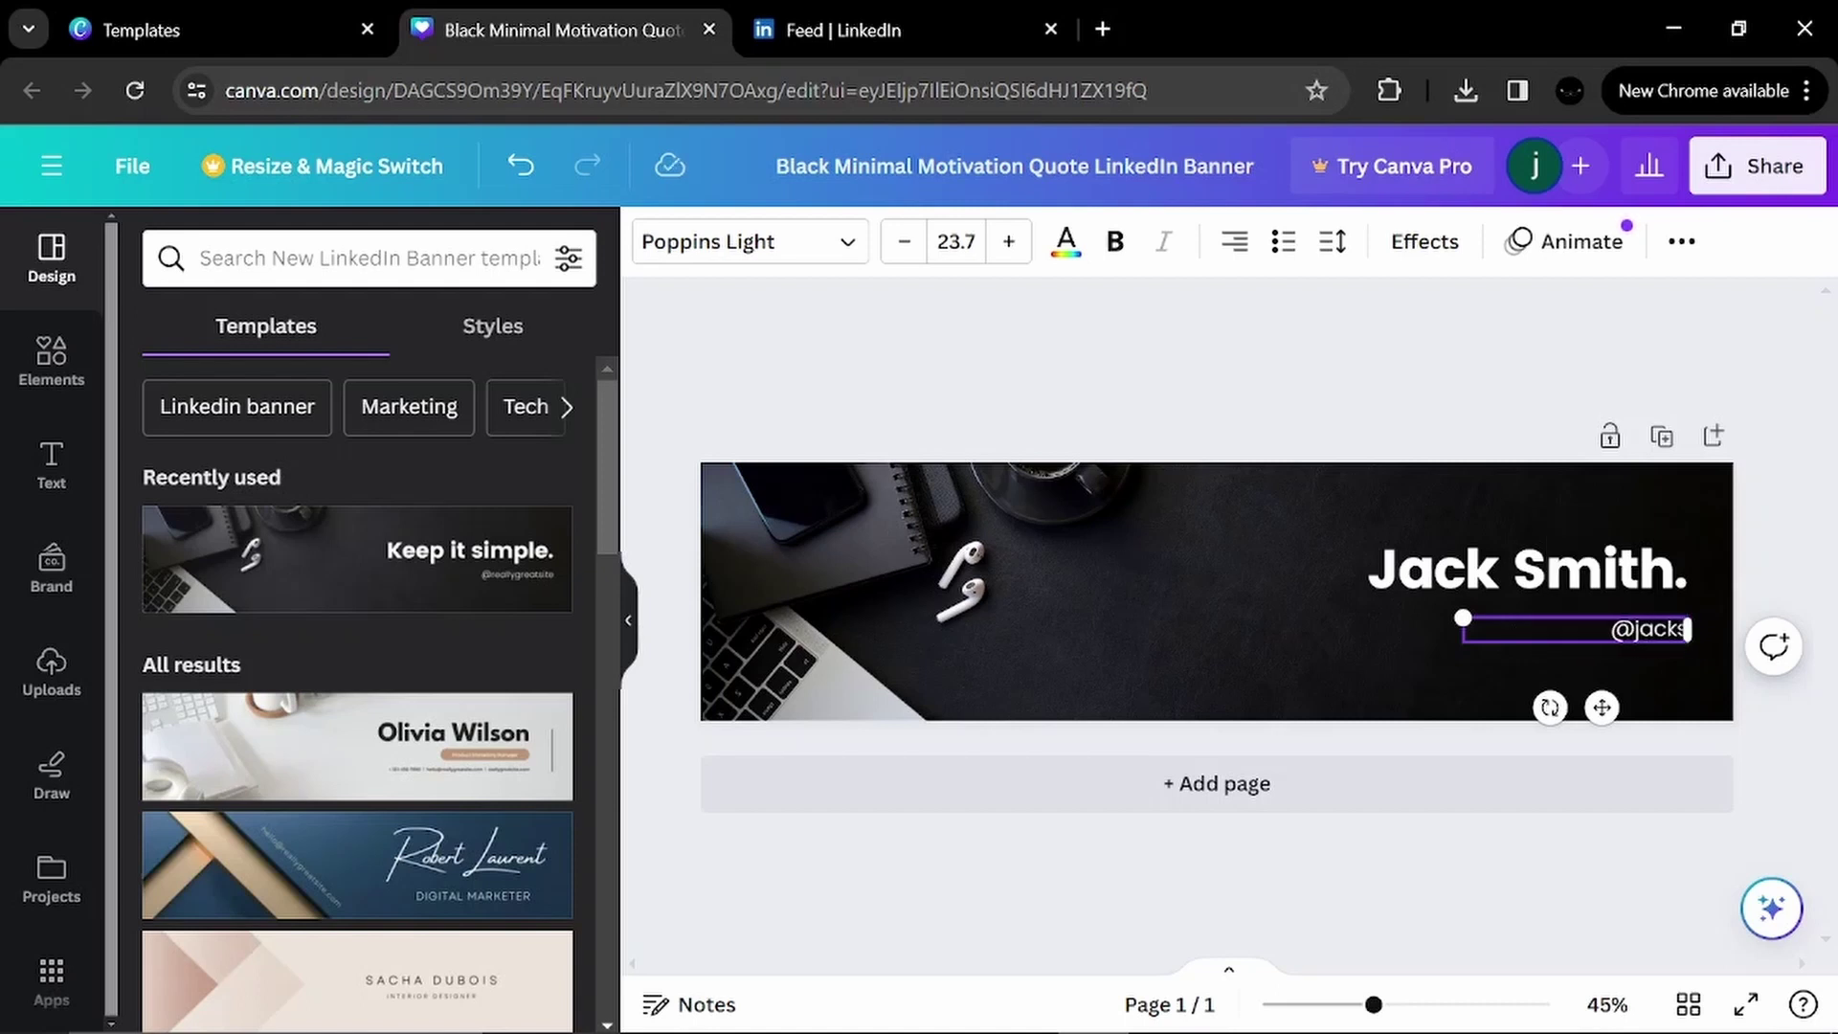
text(mith)
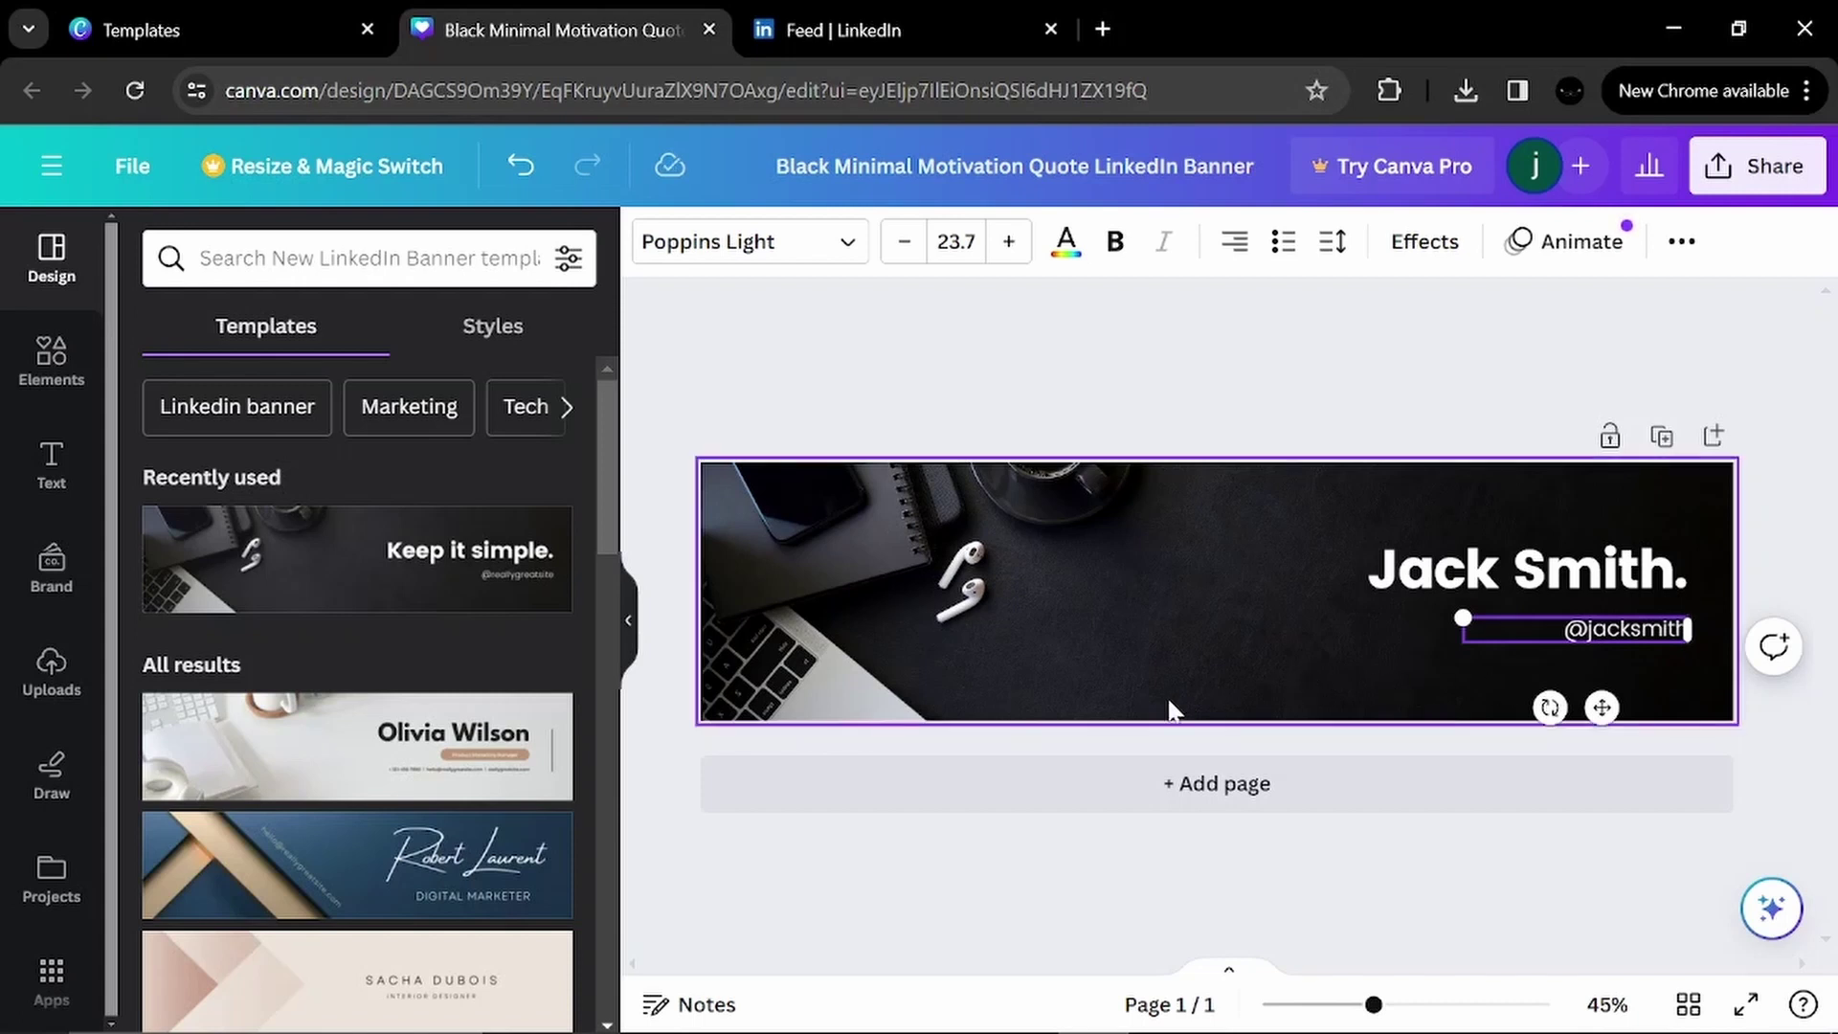
Add a circle photo frame from Elements and move it to the banner's left side.
click(949, 595)
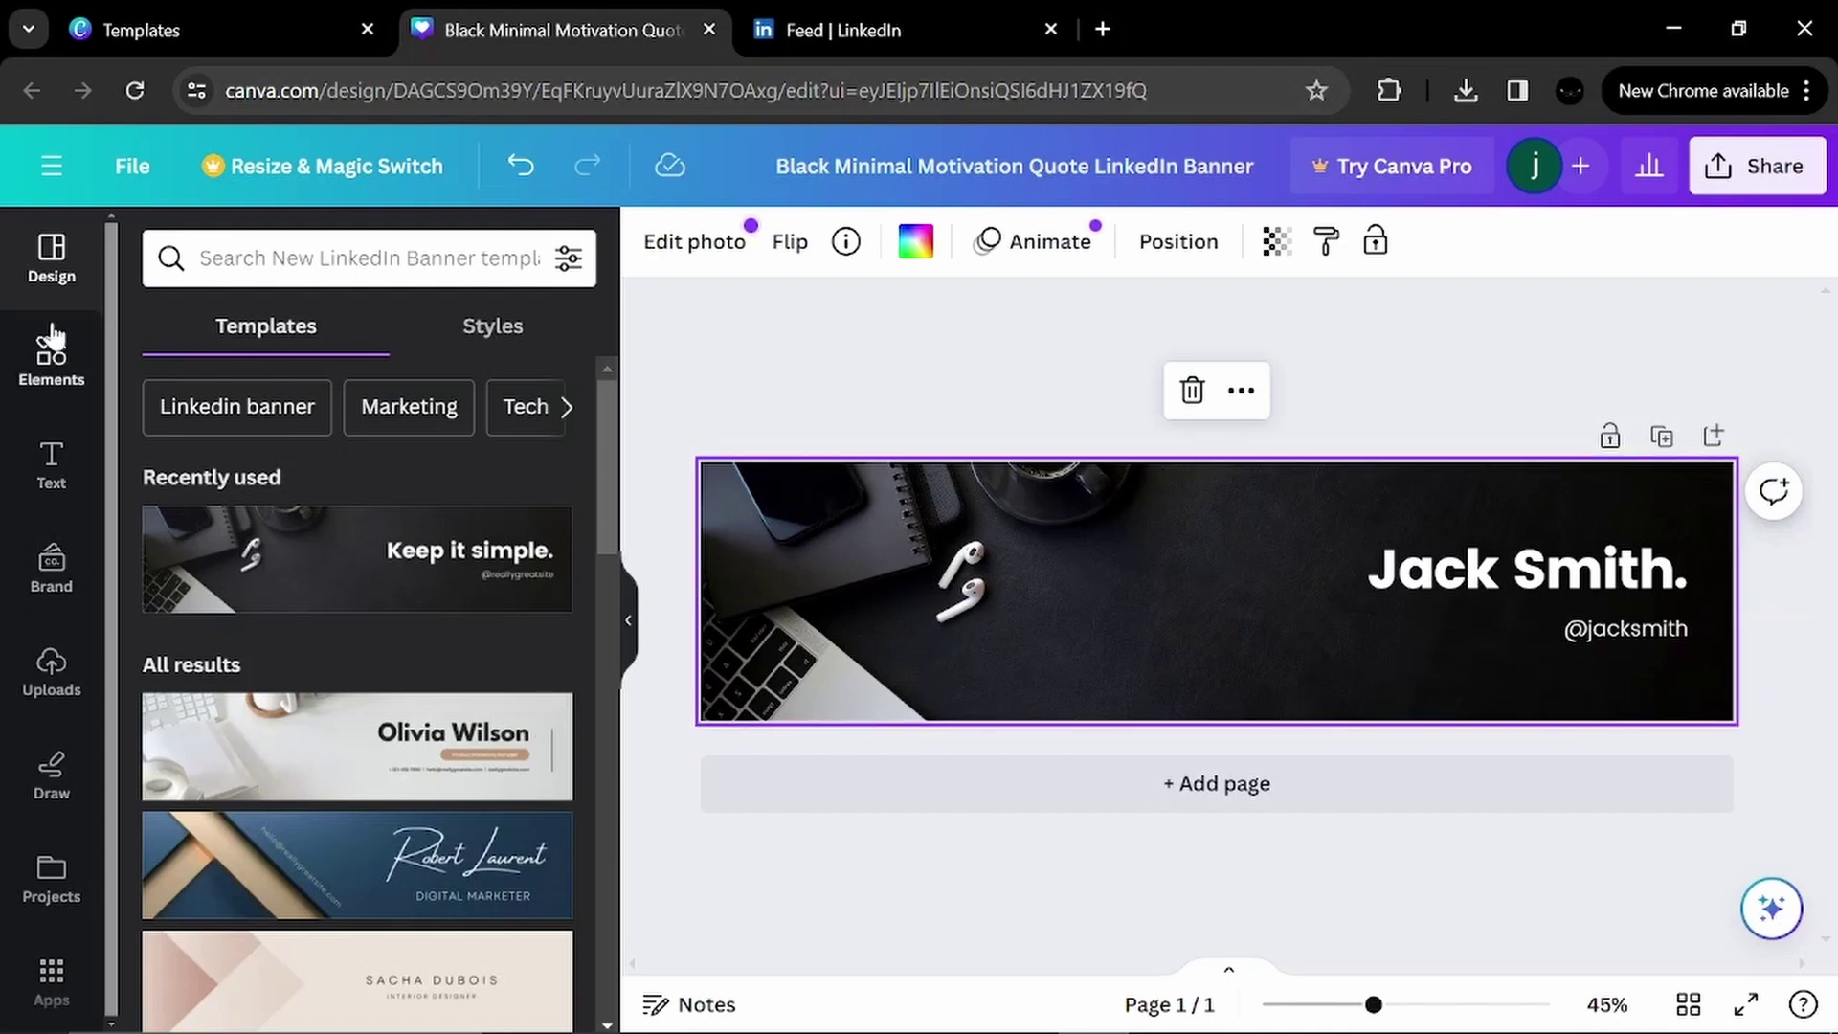
click(48, 388)
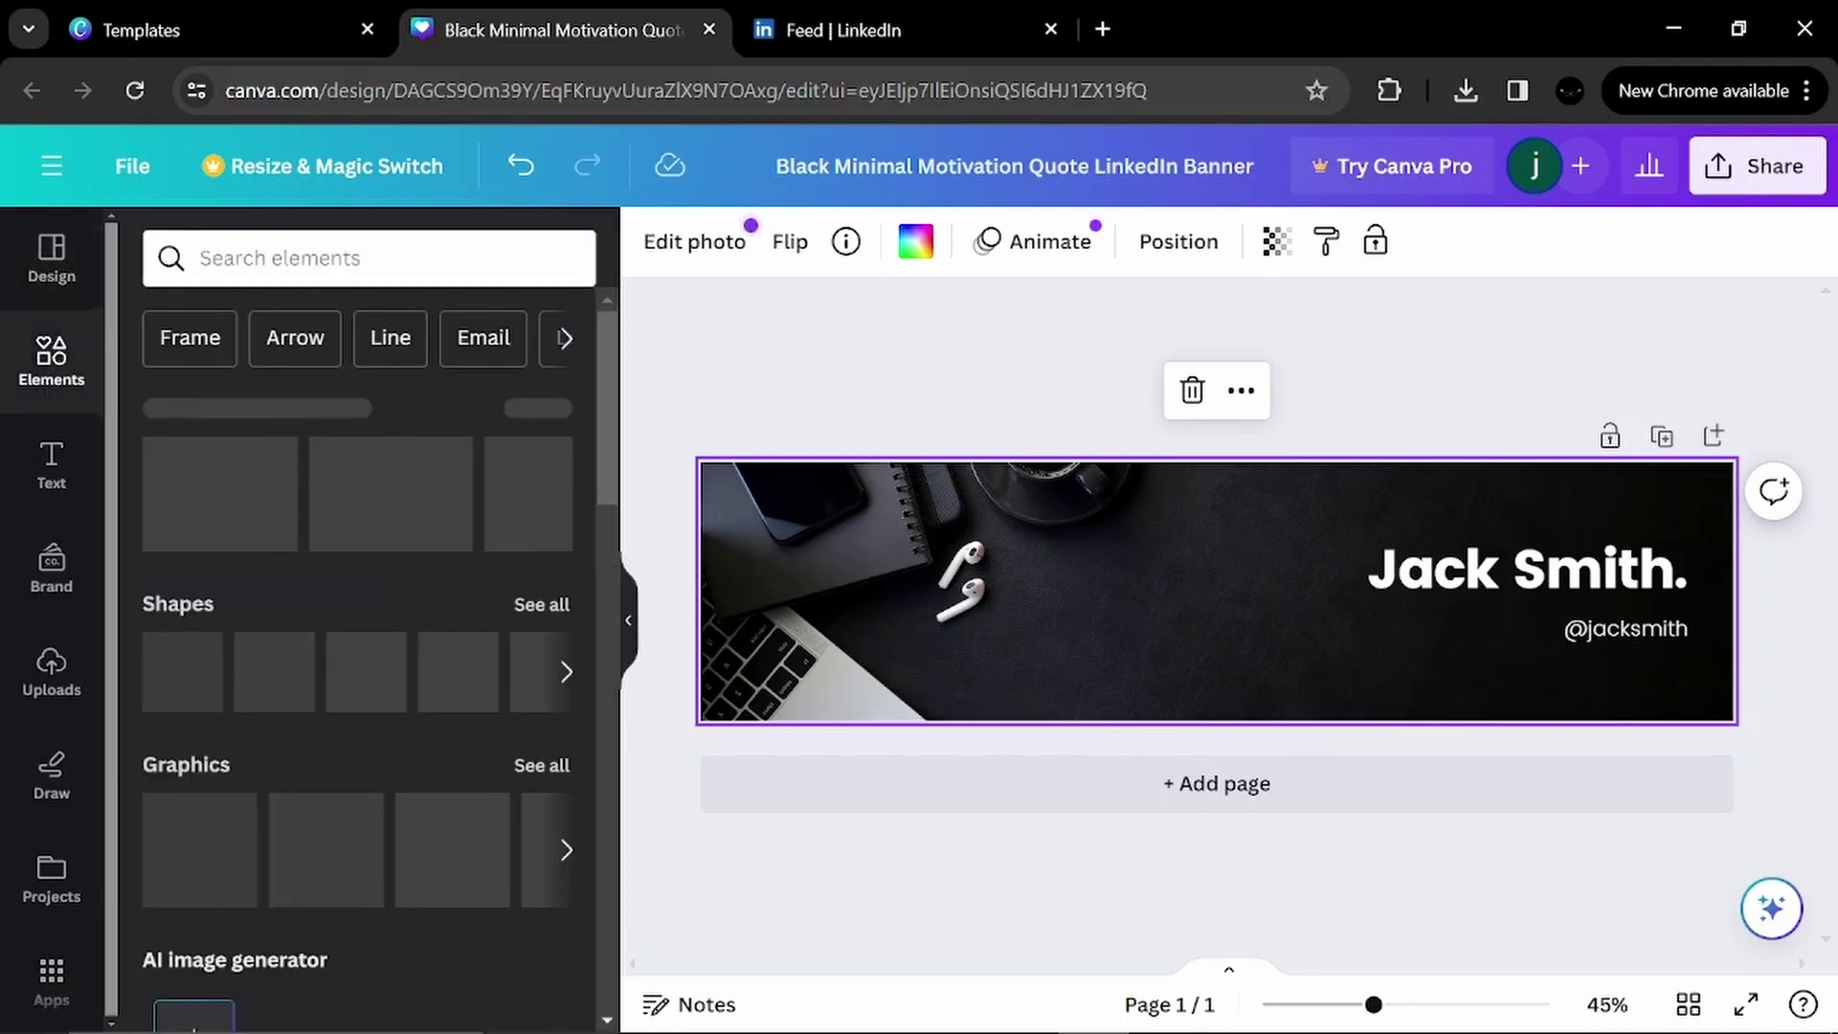
click(203, 258)
text(p)
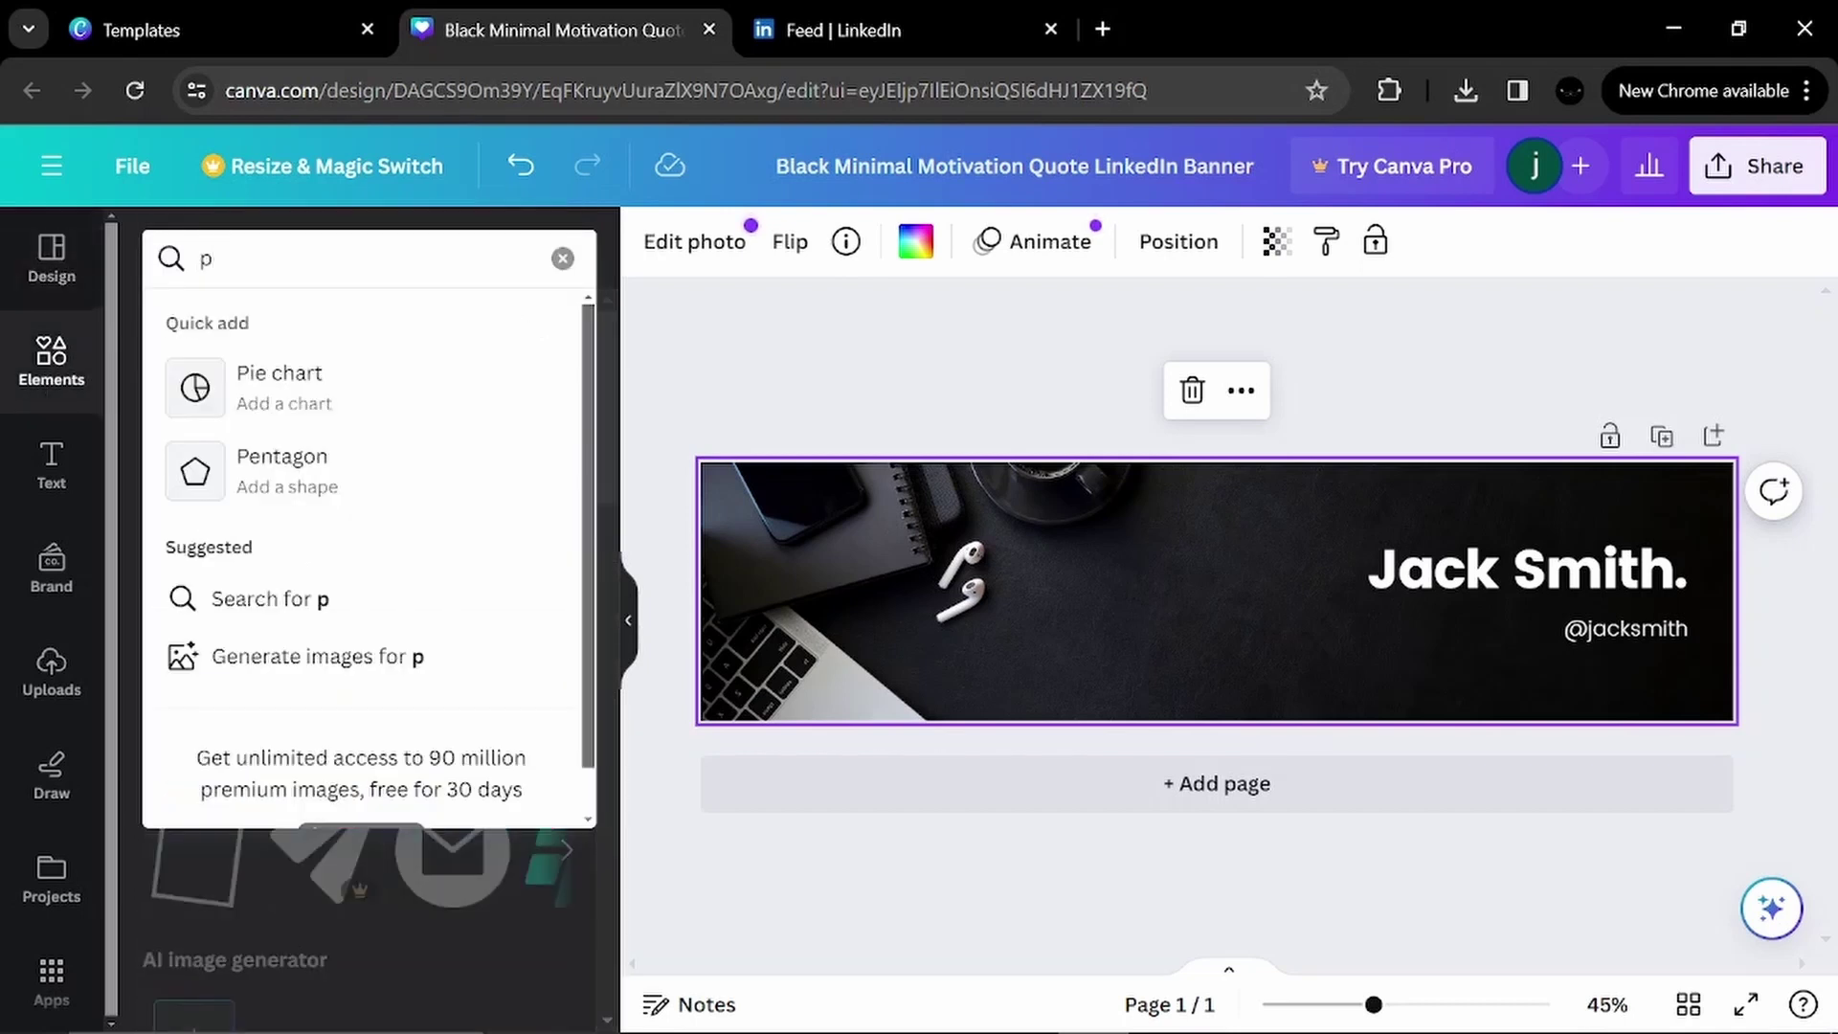
text(hoto)
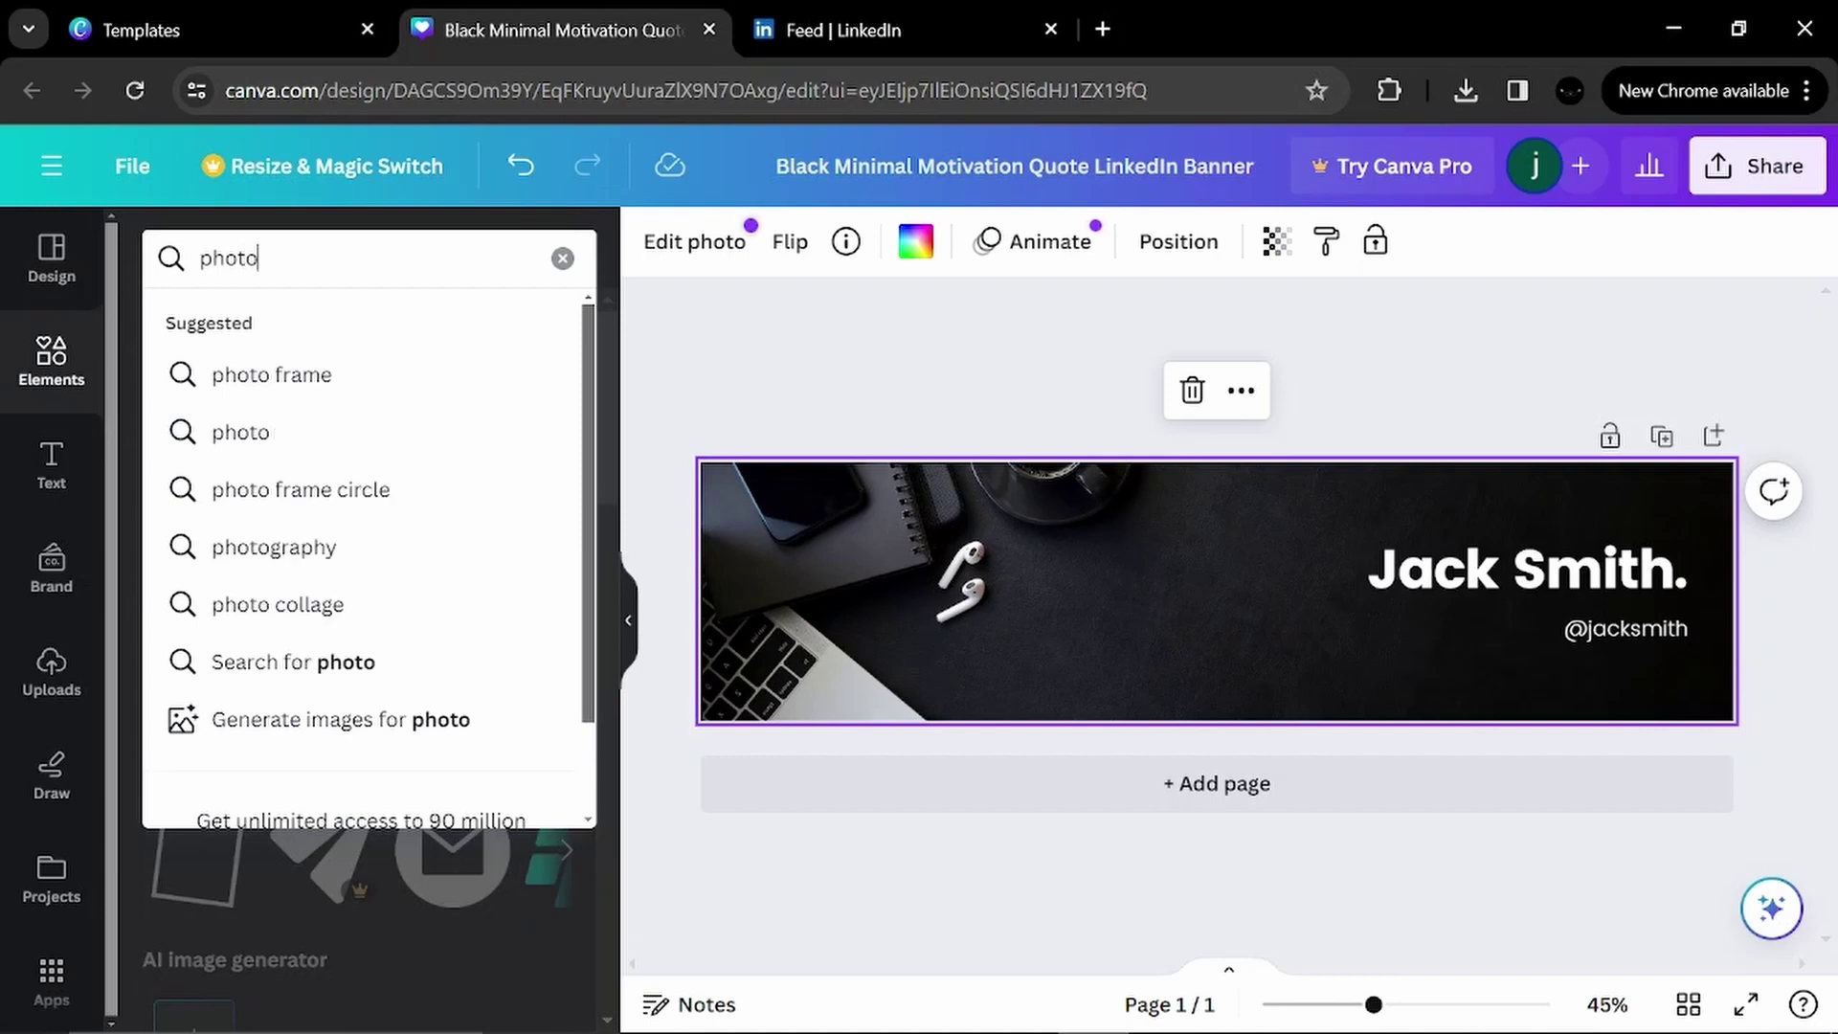
key(Return)
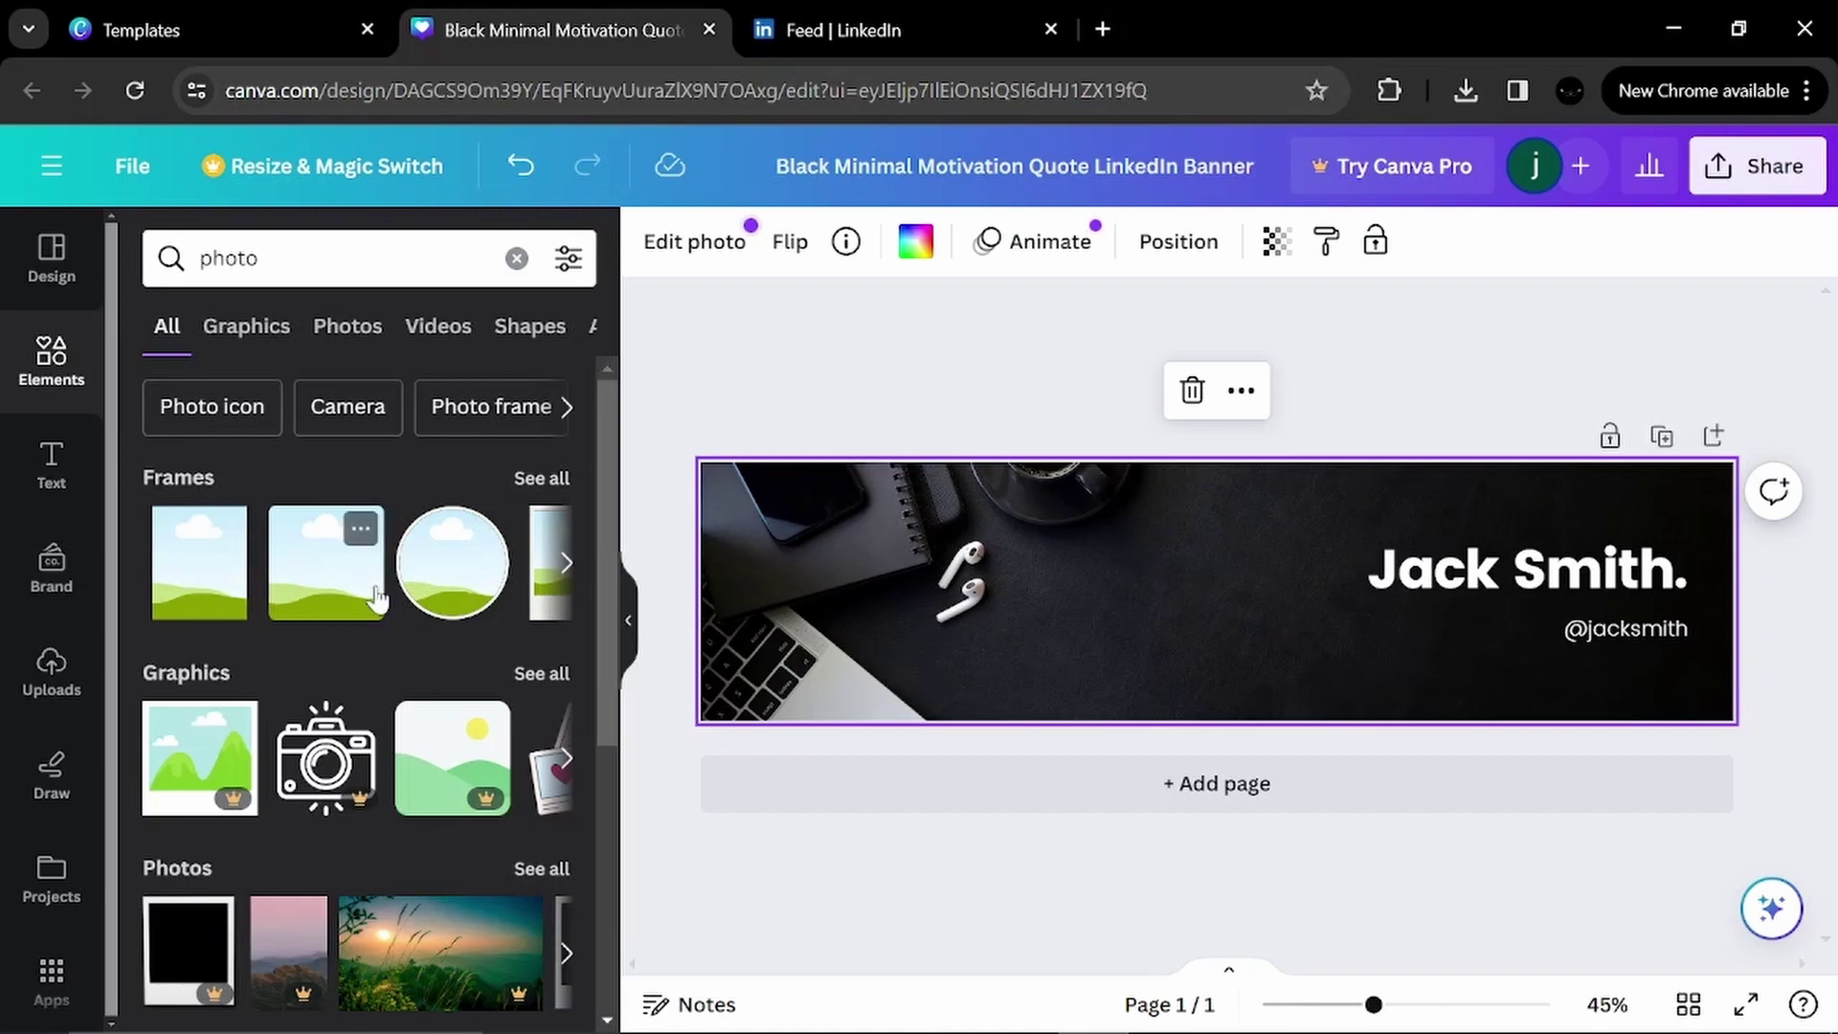
click(567, 562)
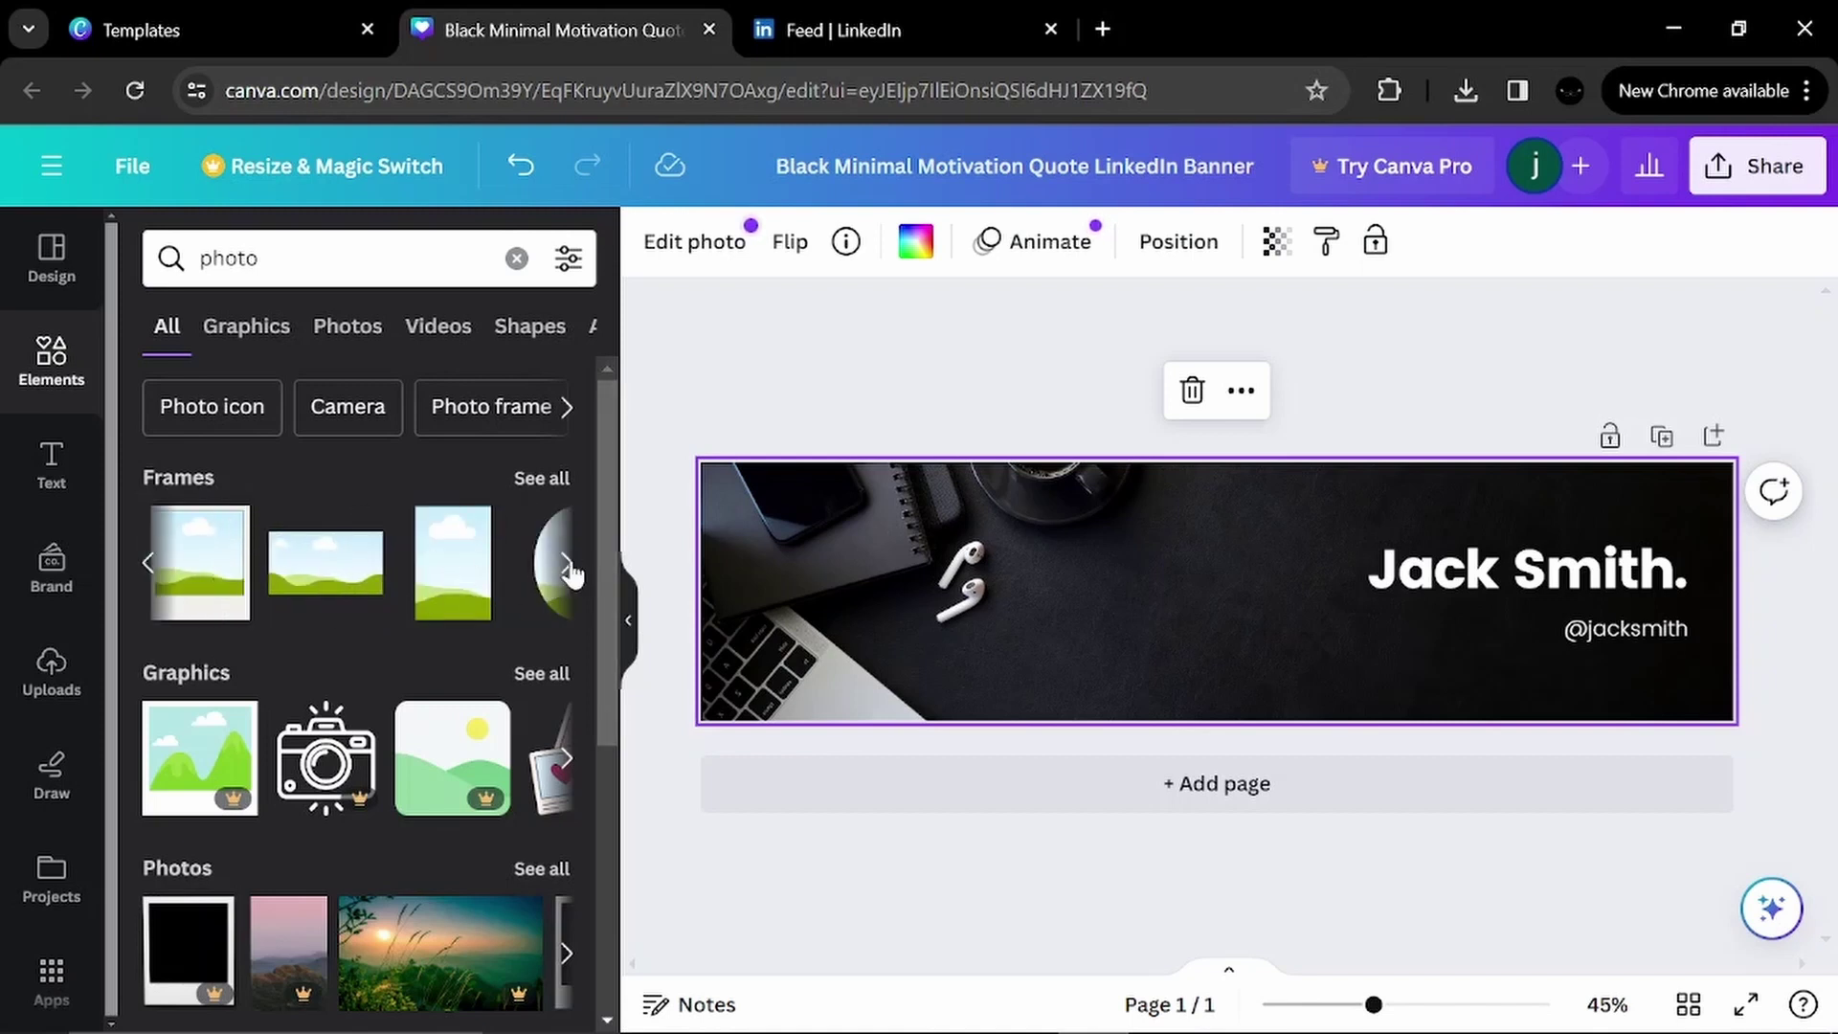
click(567, 569)
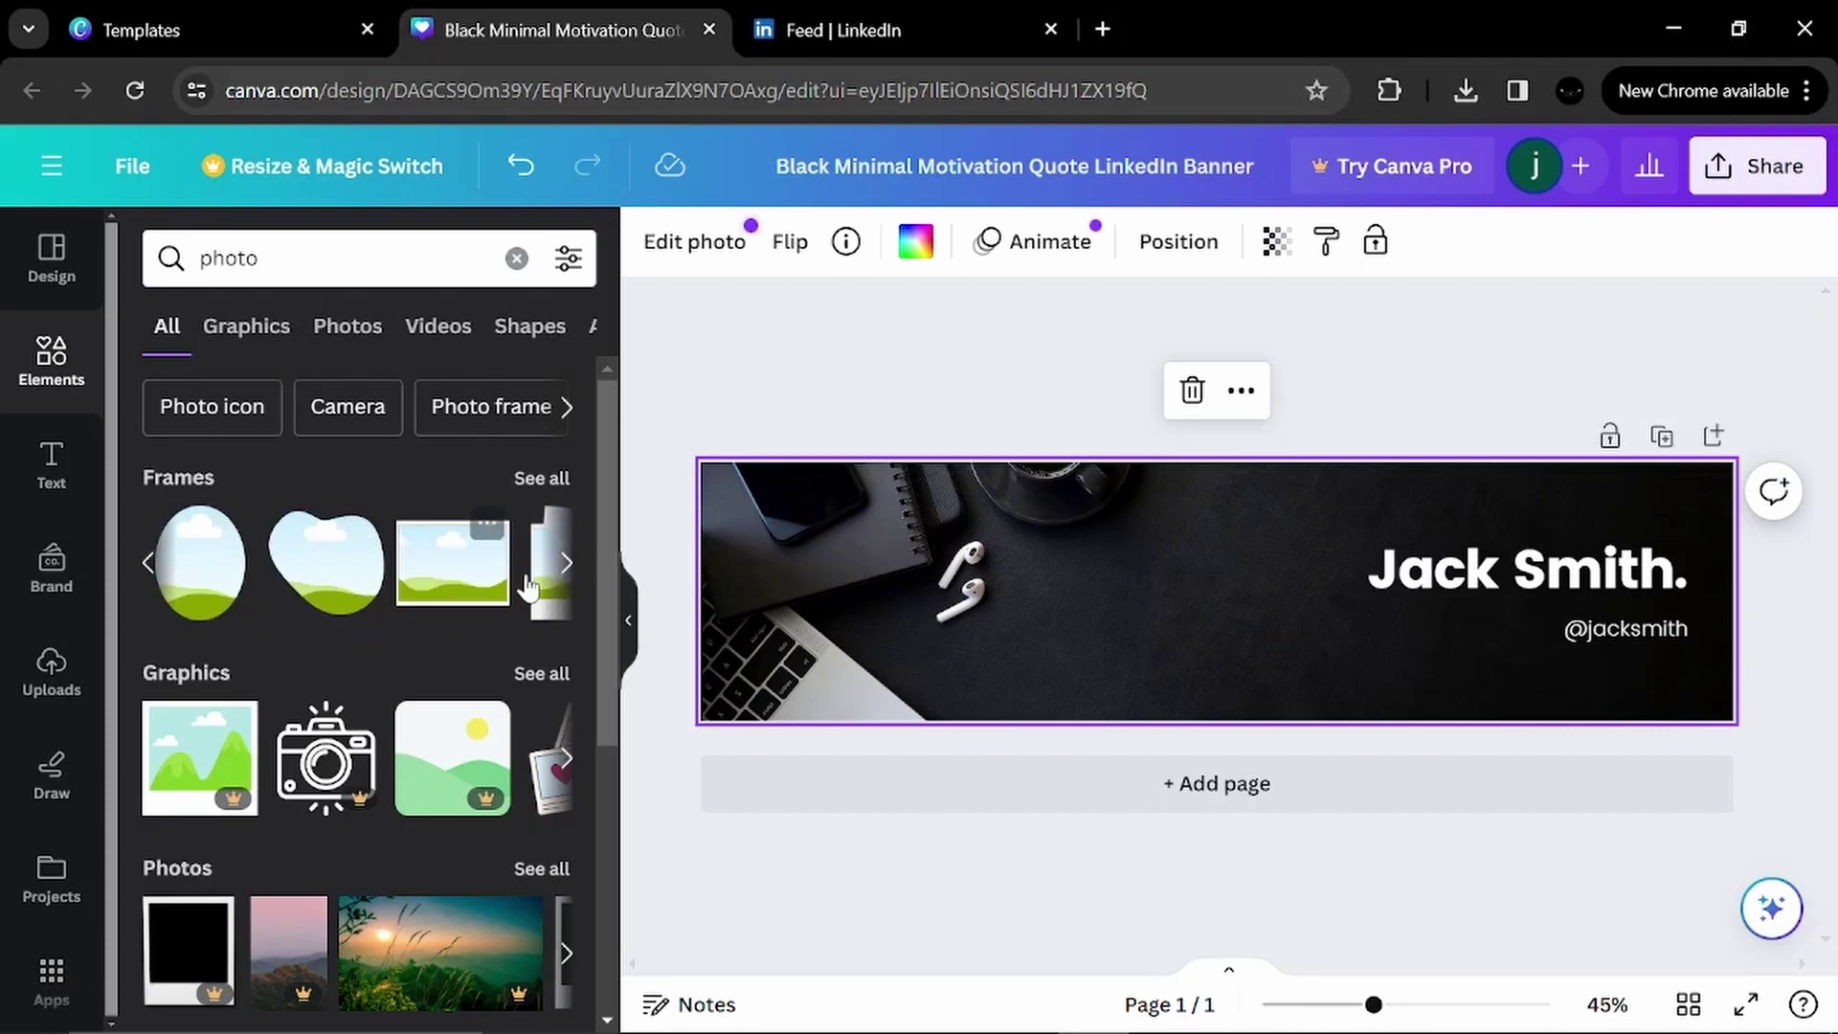
click(570, 565)
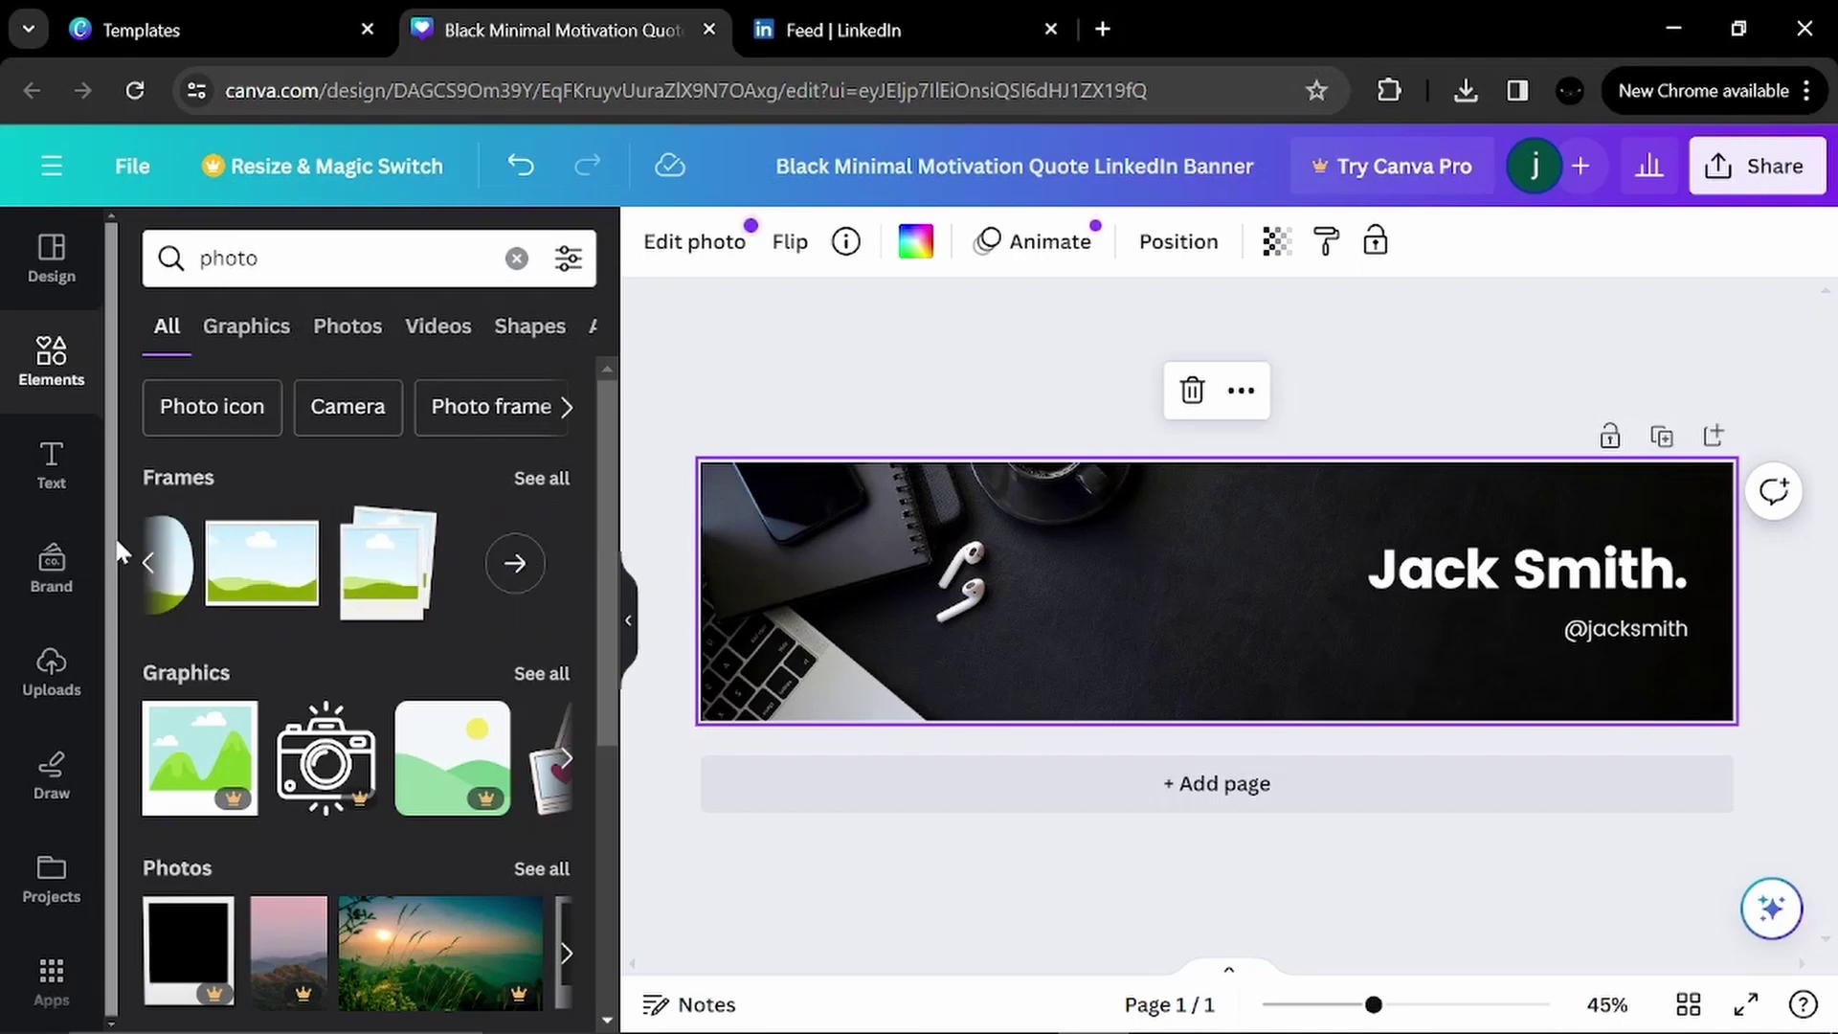
click(149, 565)
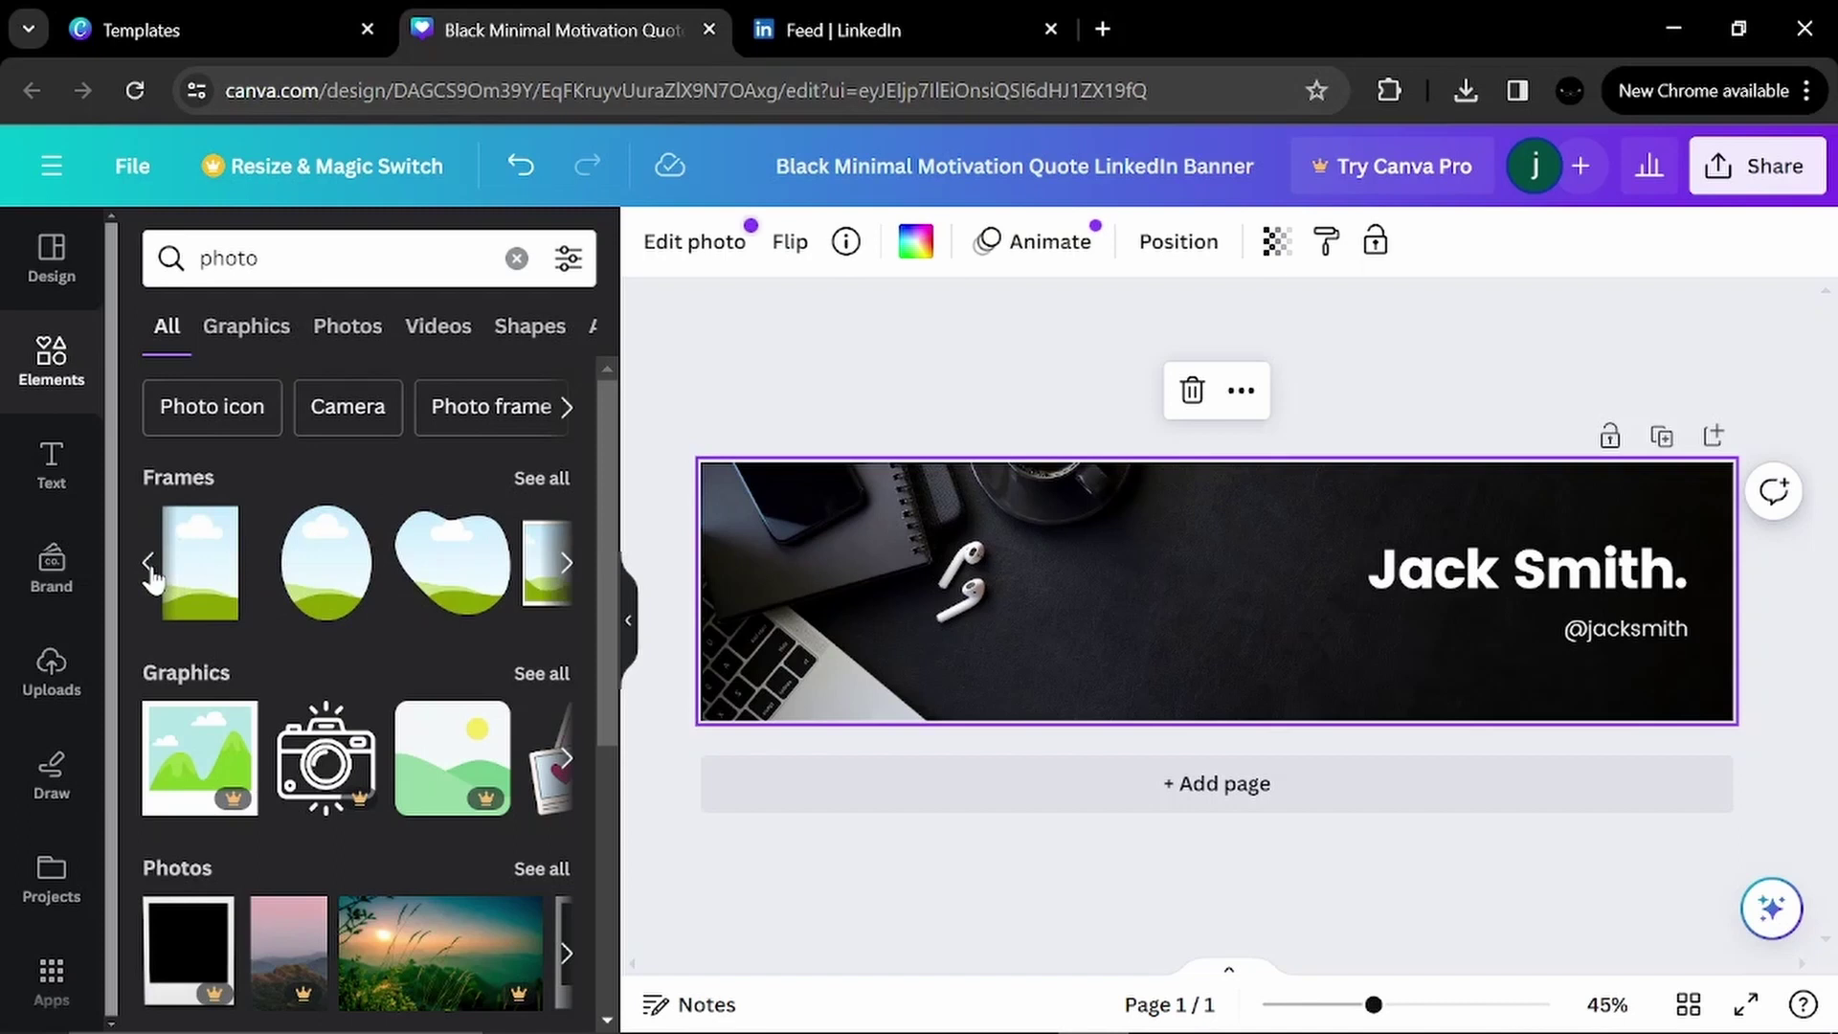
click(148, 565)
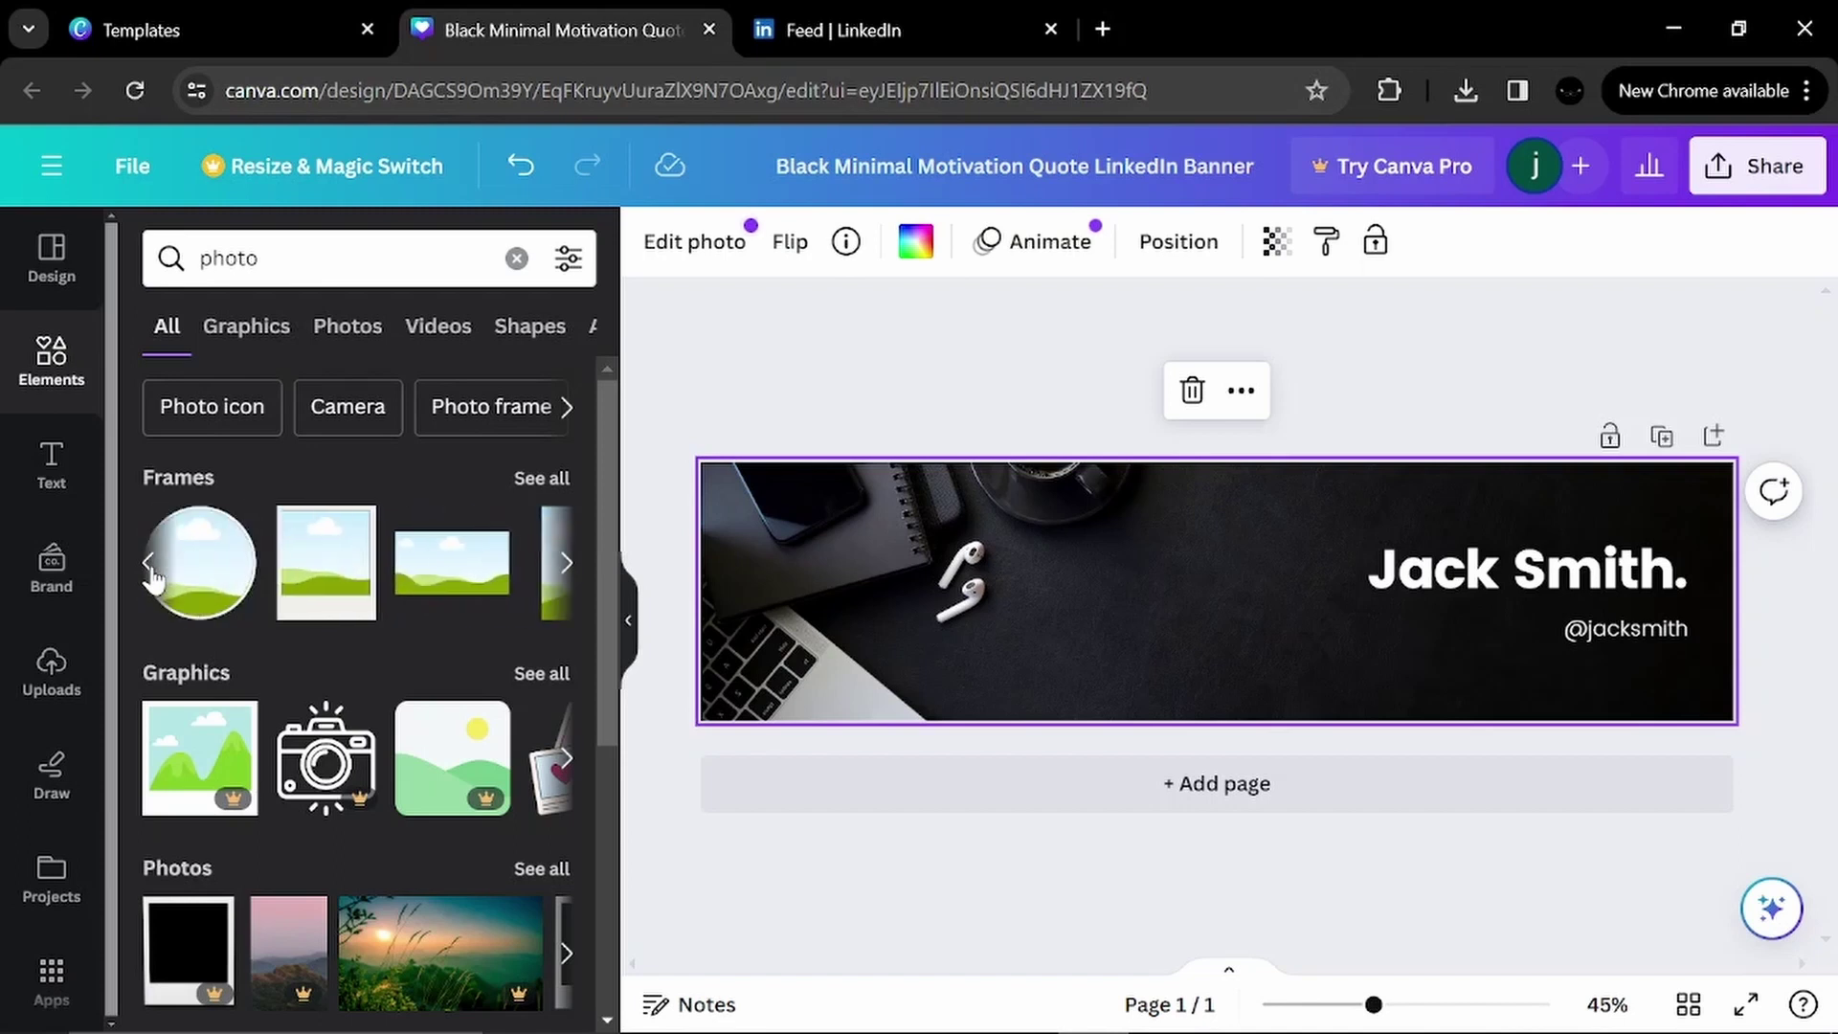
click(221, 579)
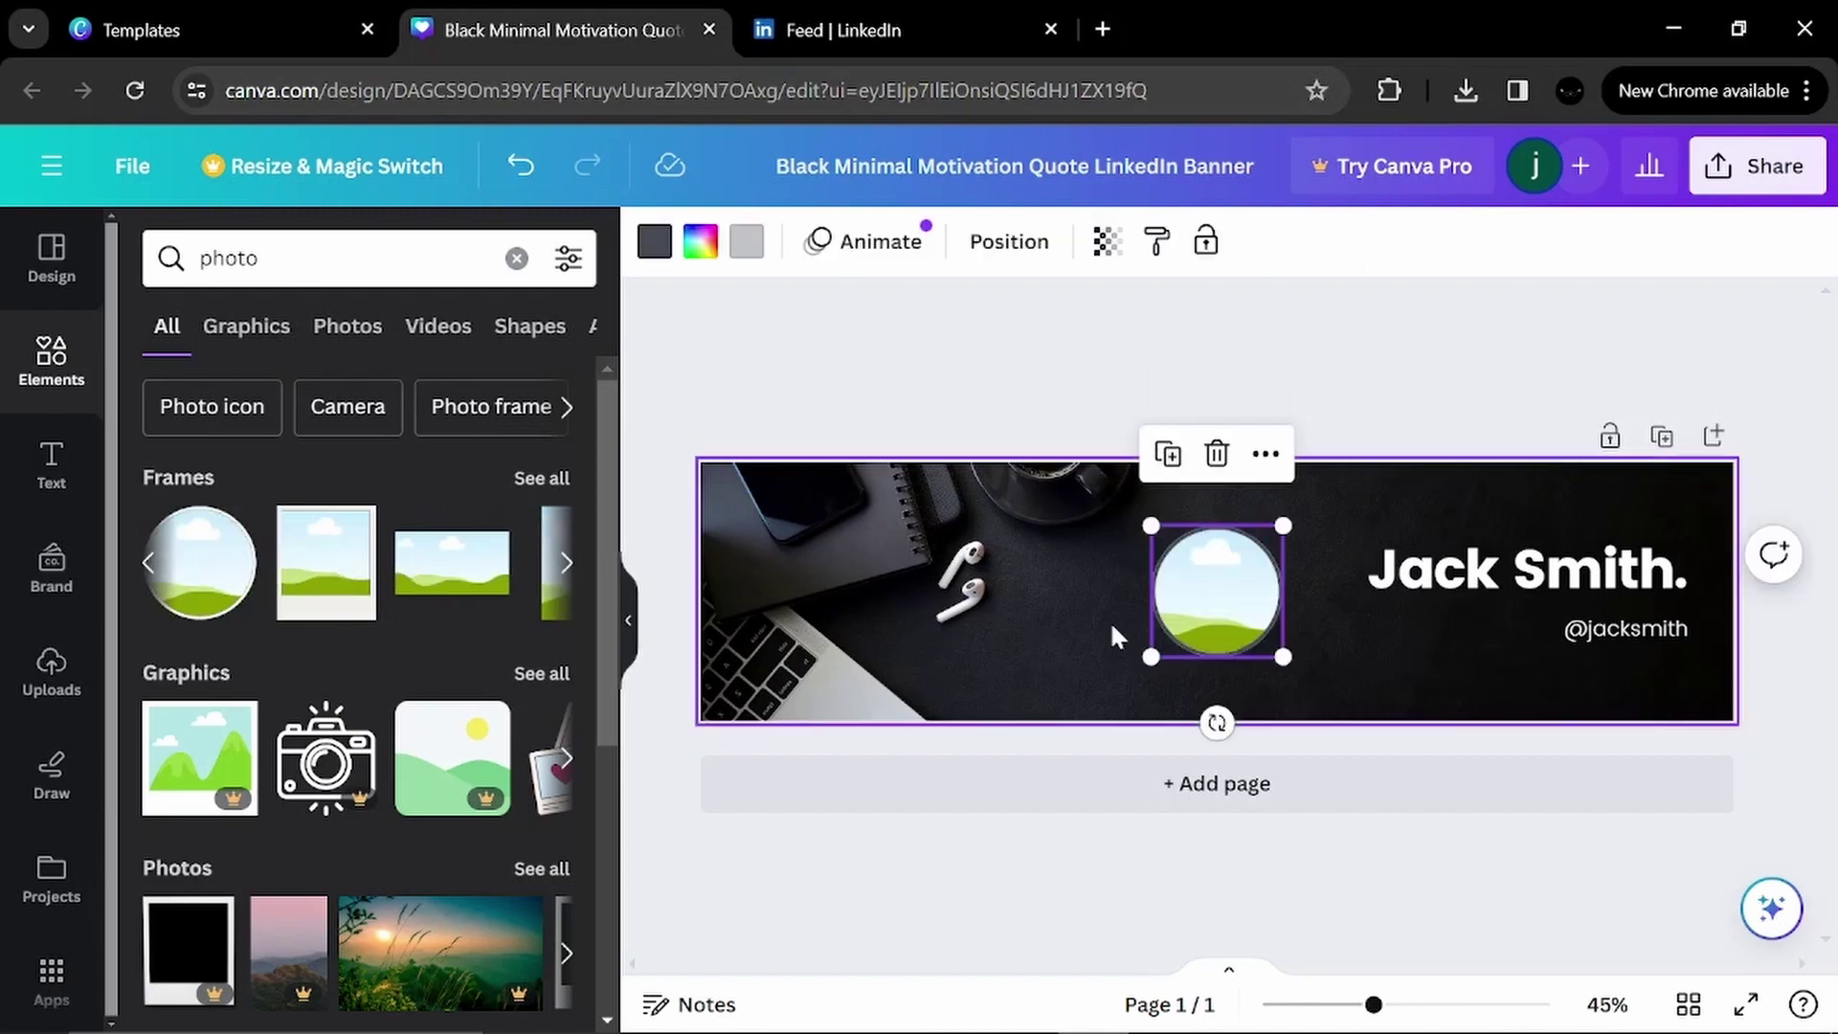
drag(1214, 618, 821, 592)
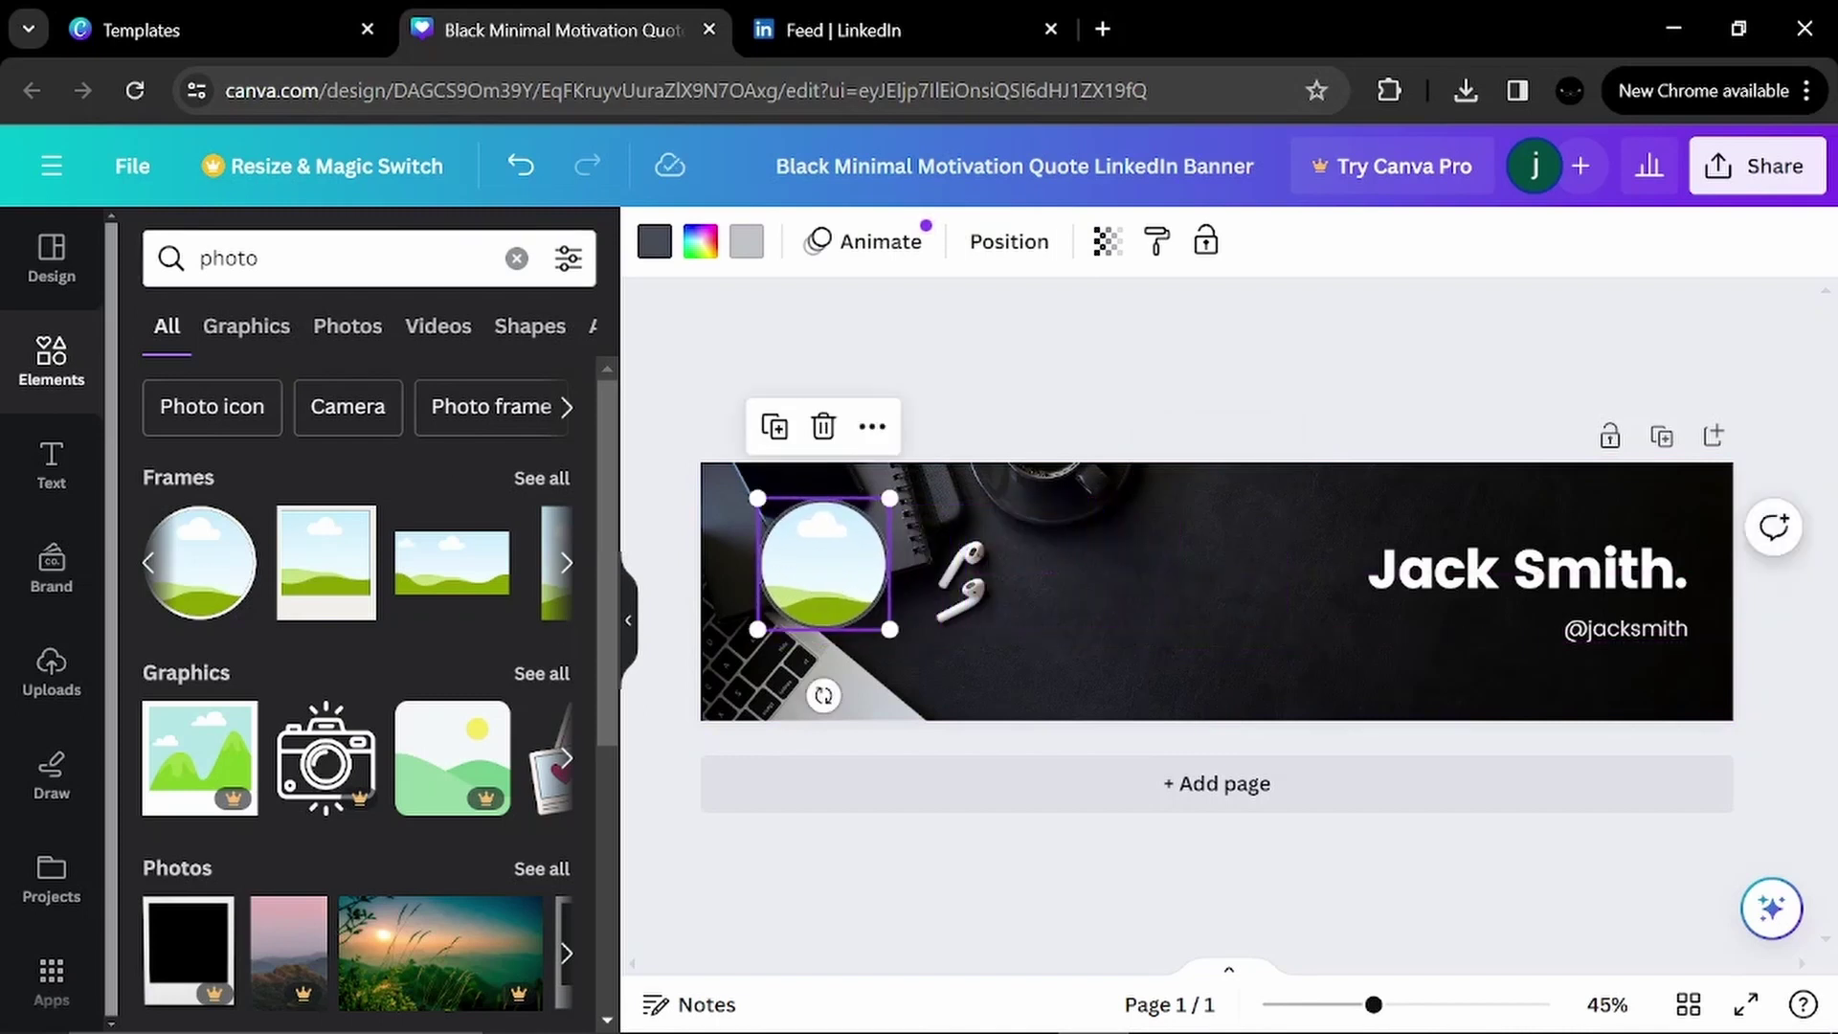
Drop the bearded man 'person' photo into the circle frame and place it beside the name.
click(287, 259)
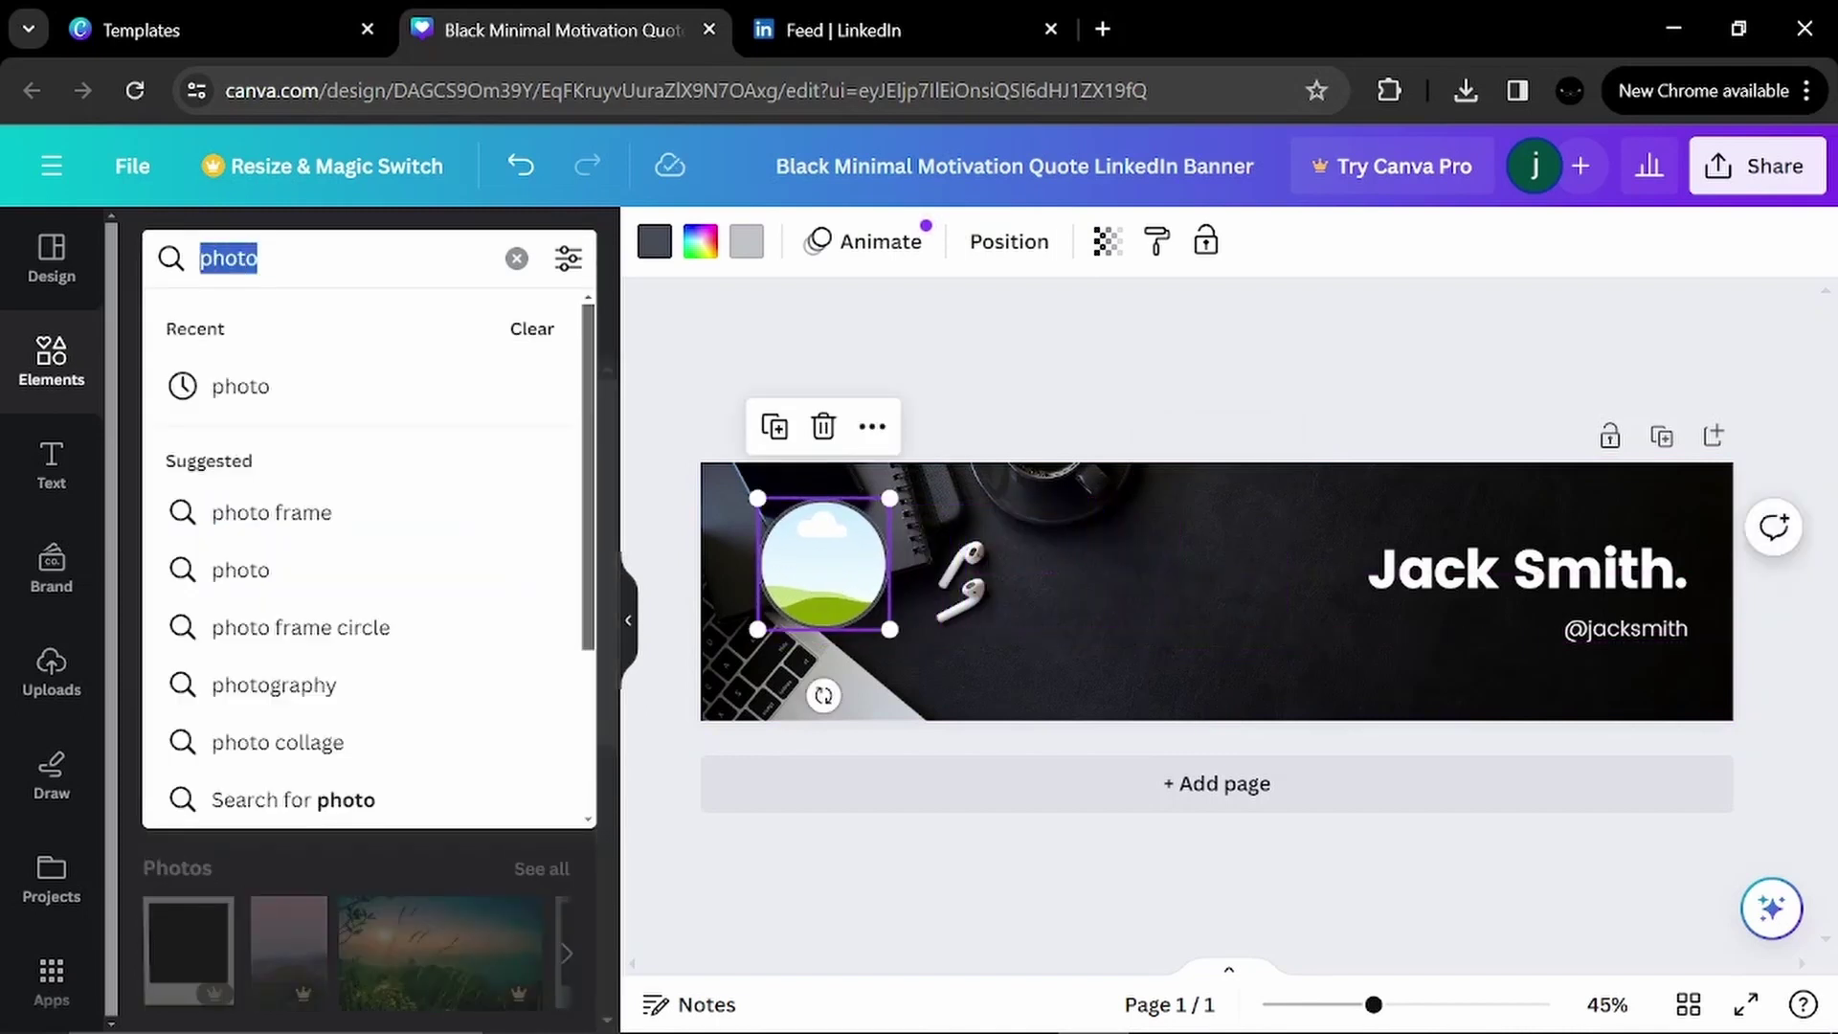
key(BackSpace)
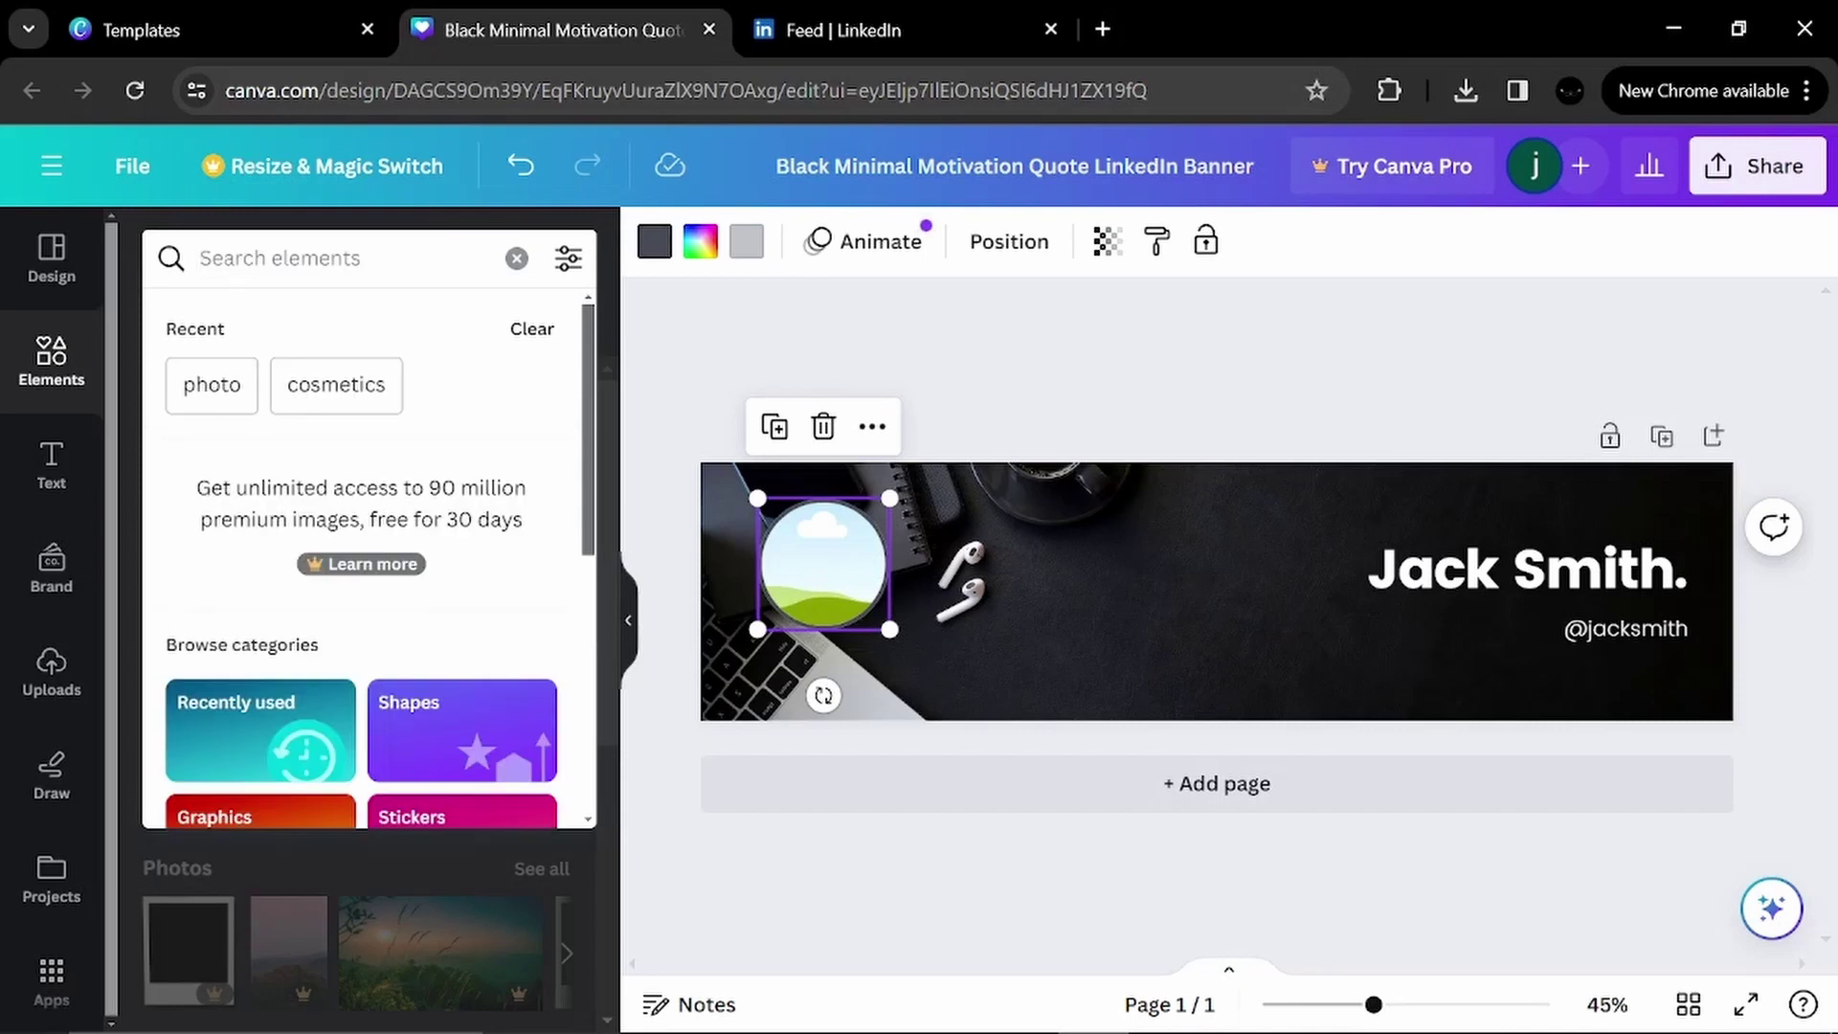
text(pers)
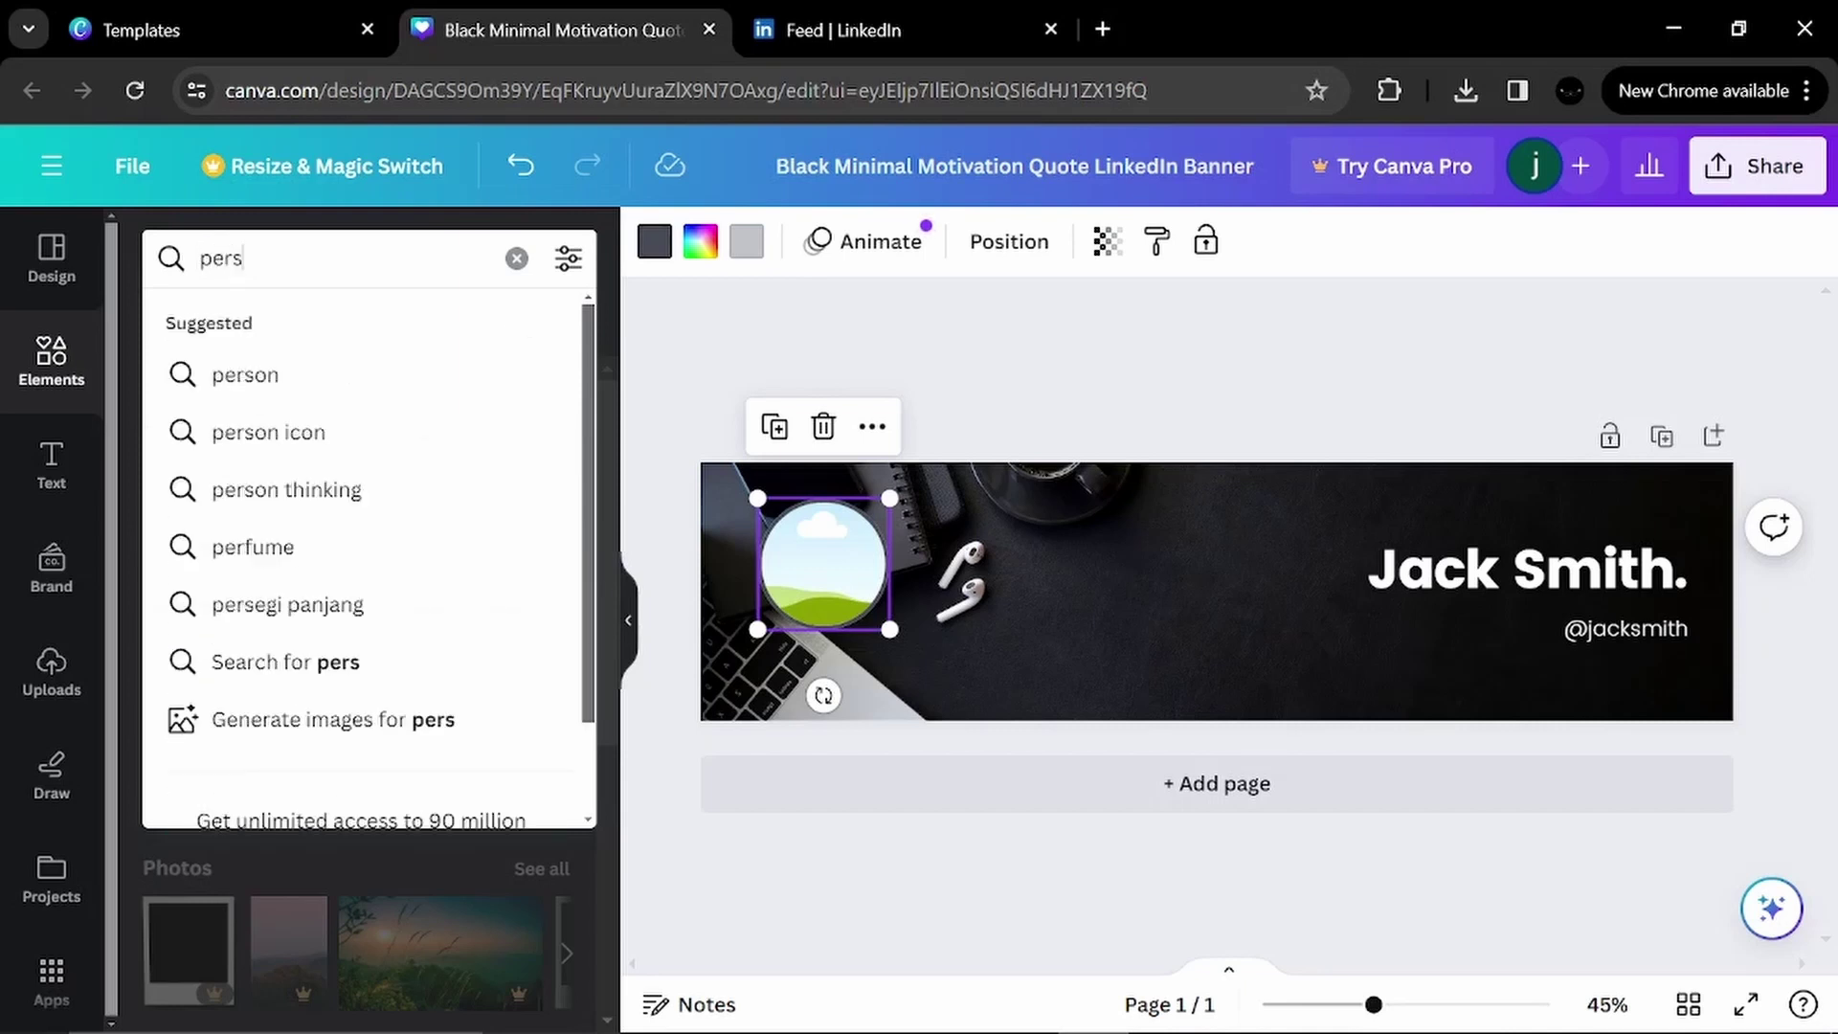
text(on)
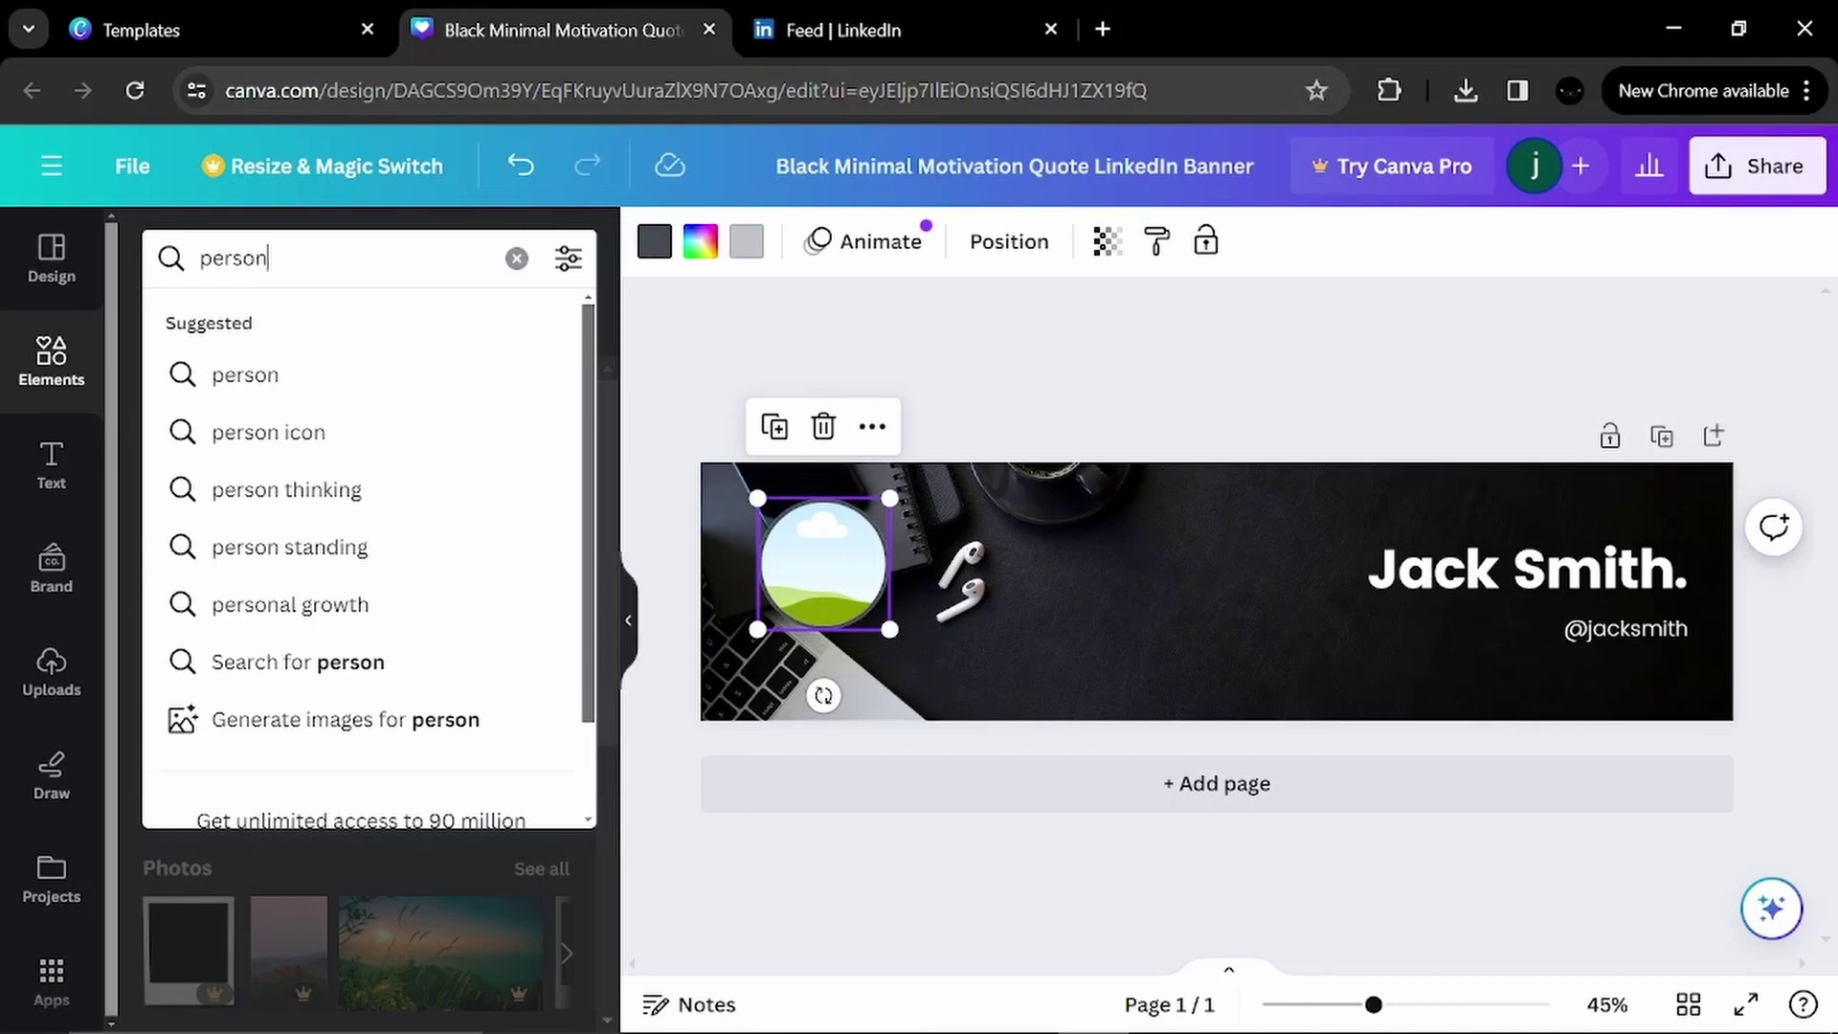
key(Return)
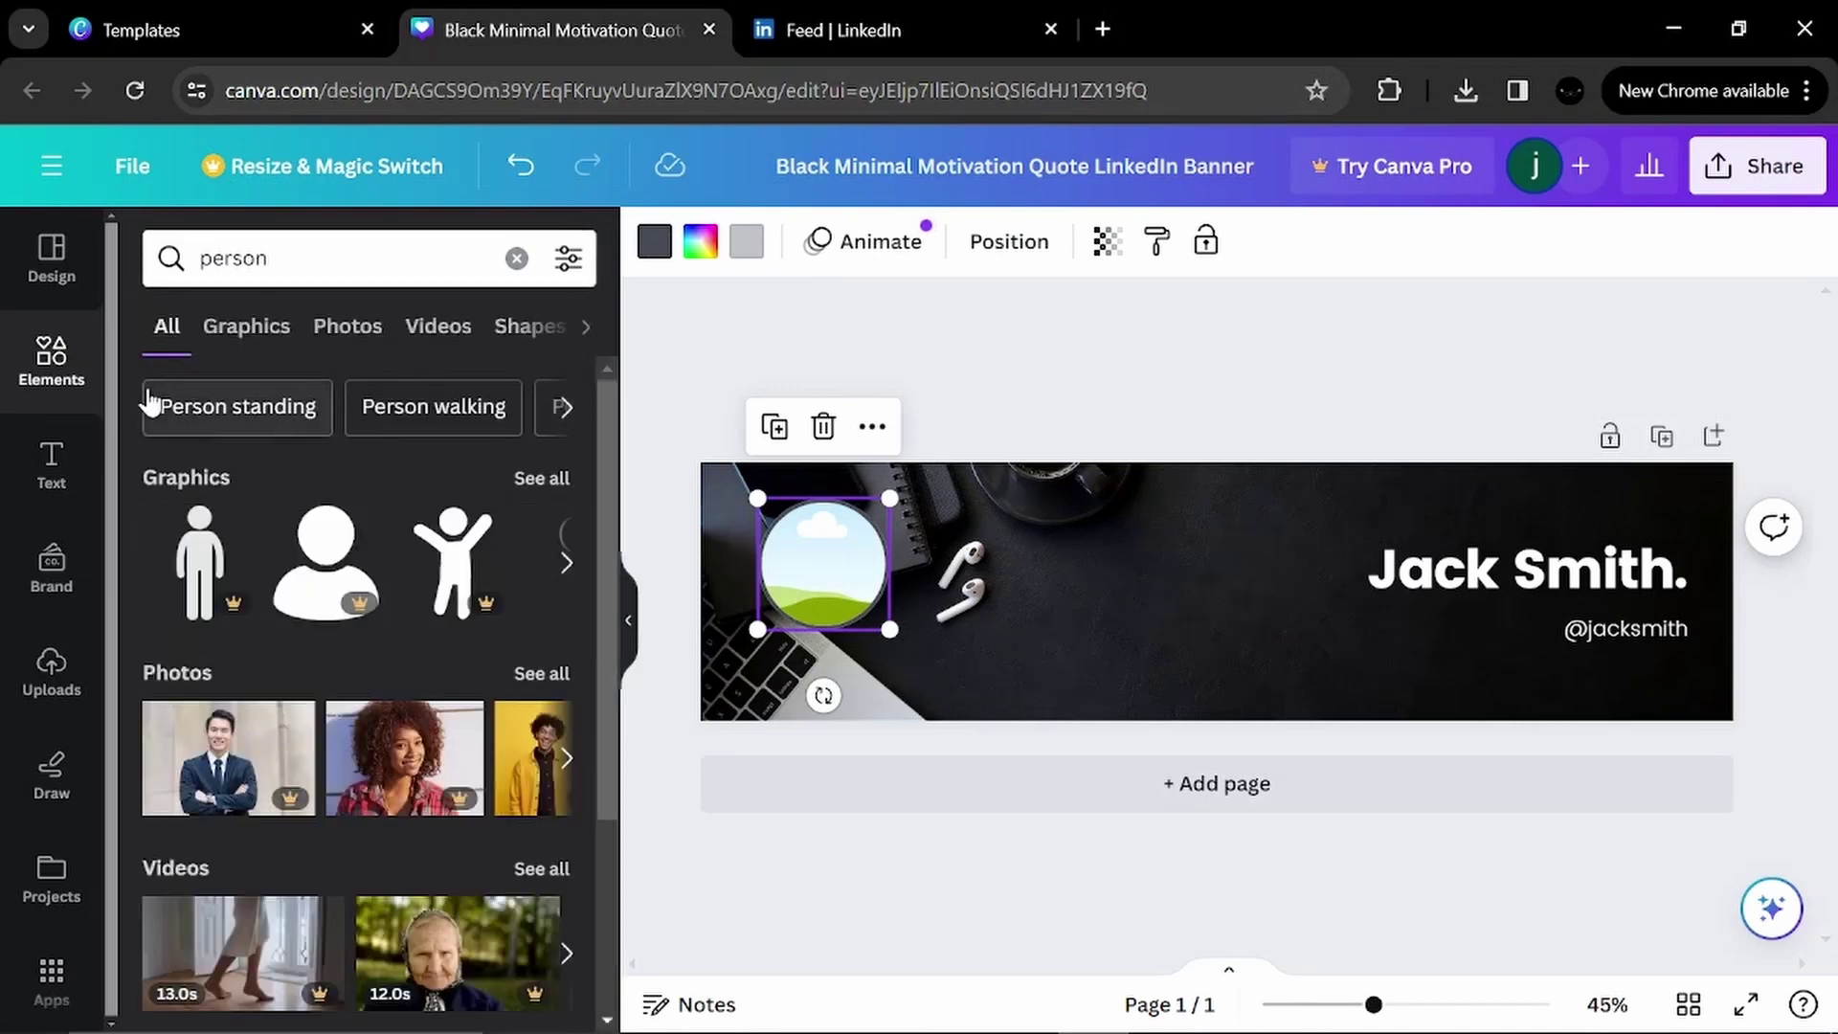
click(542, 674)
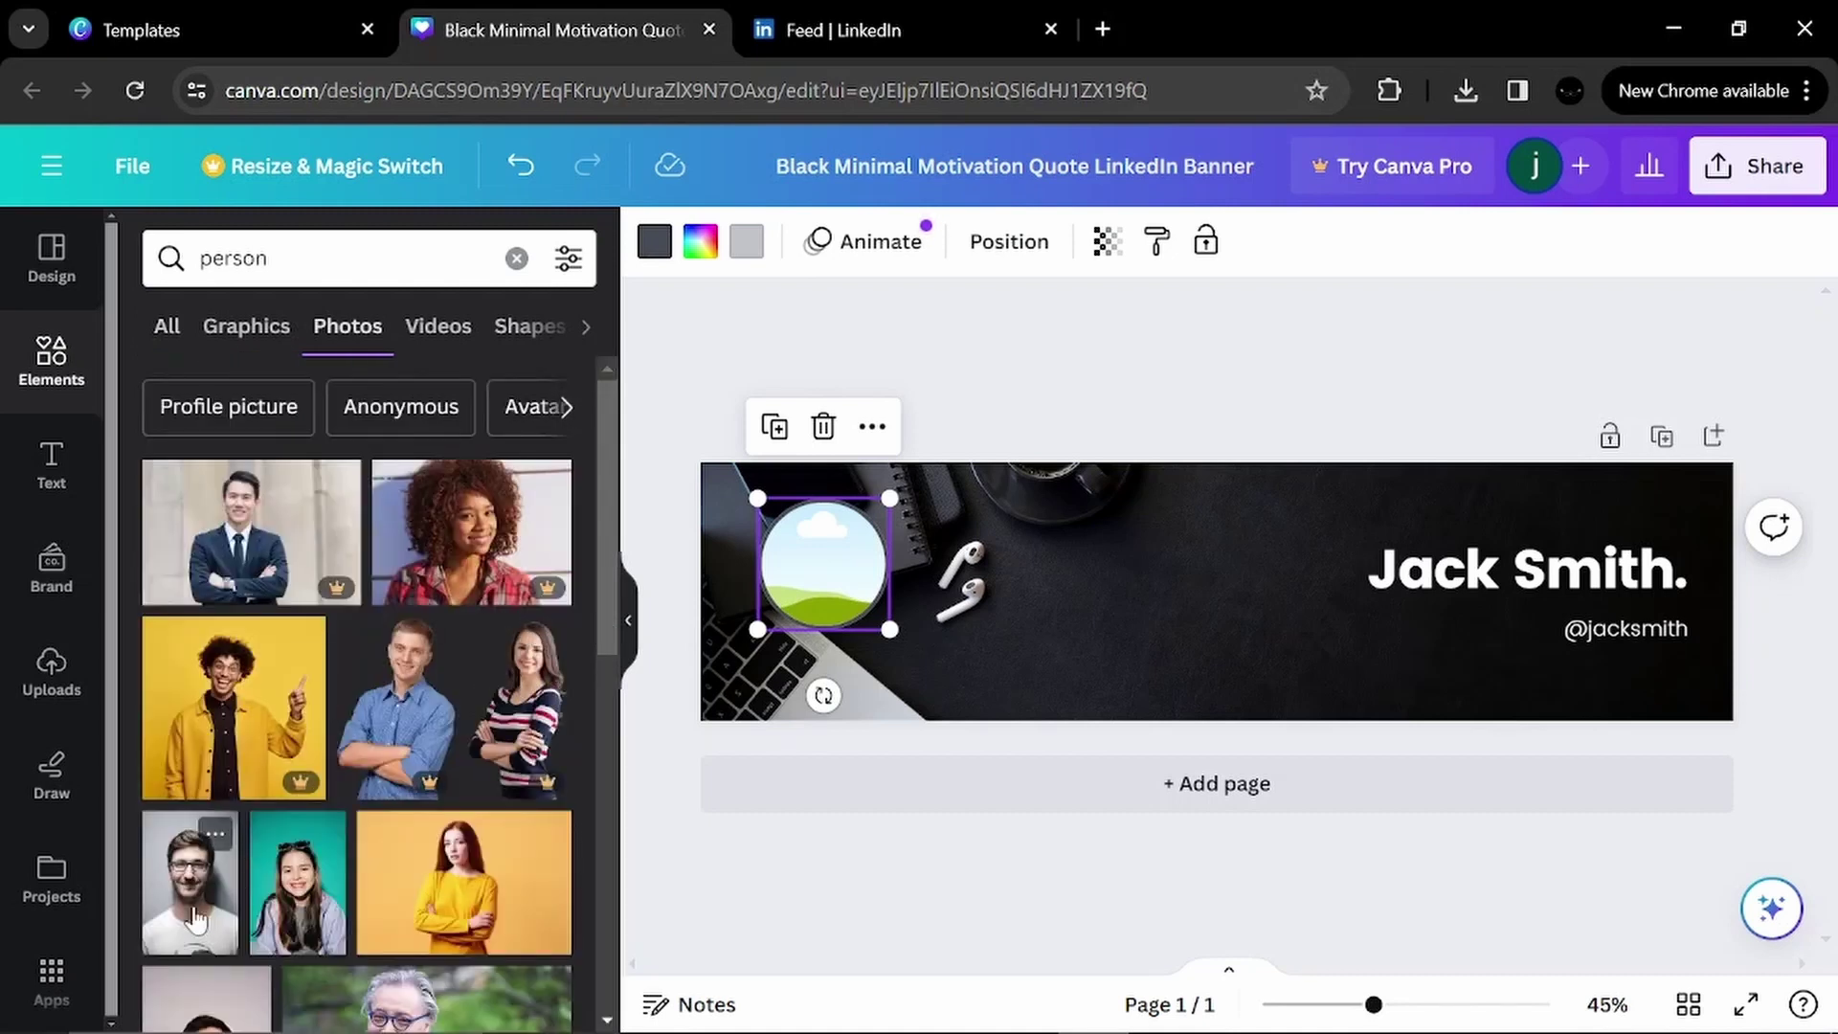
click(195, 919)
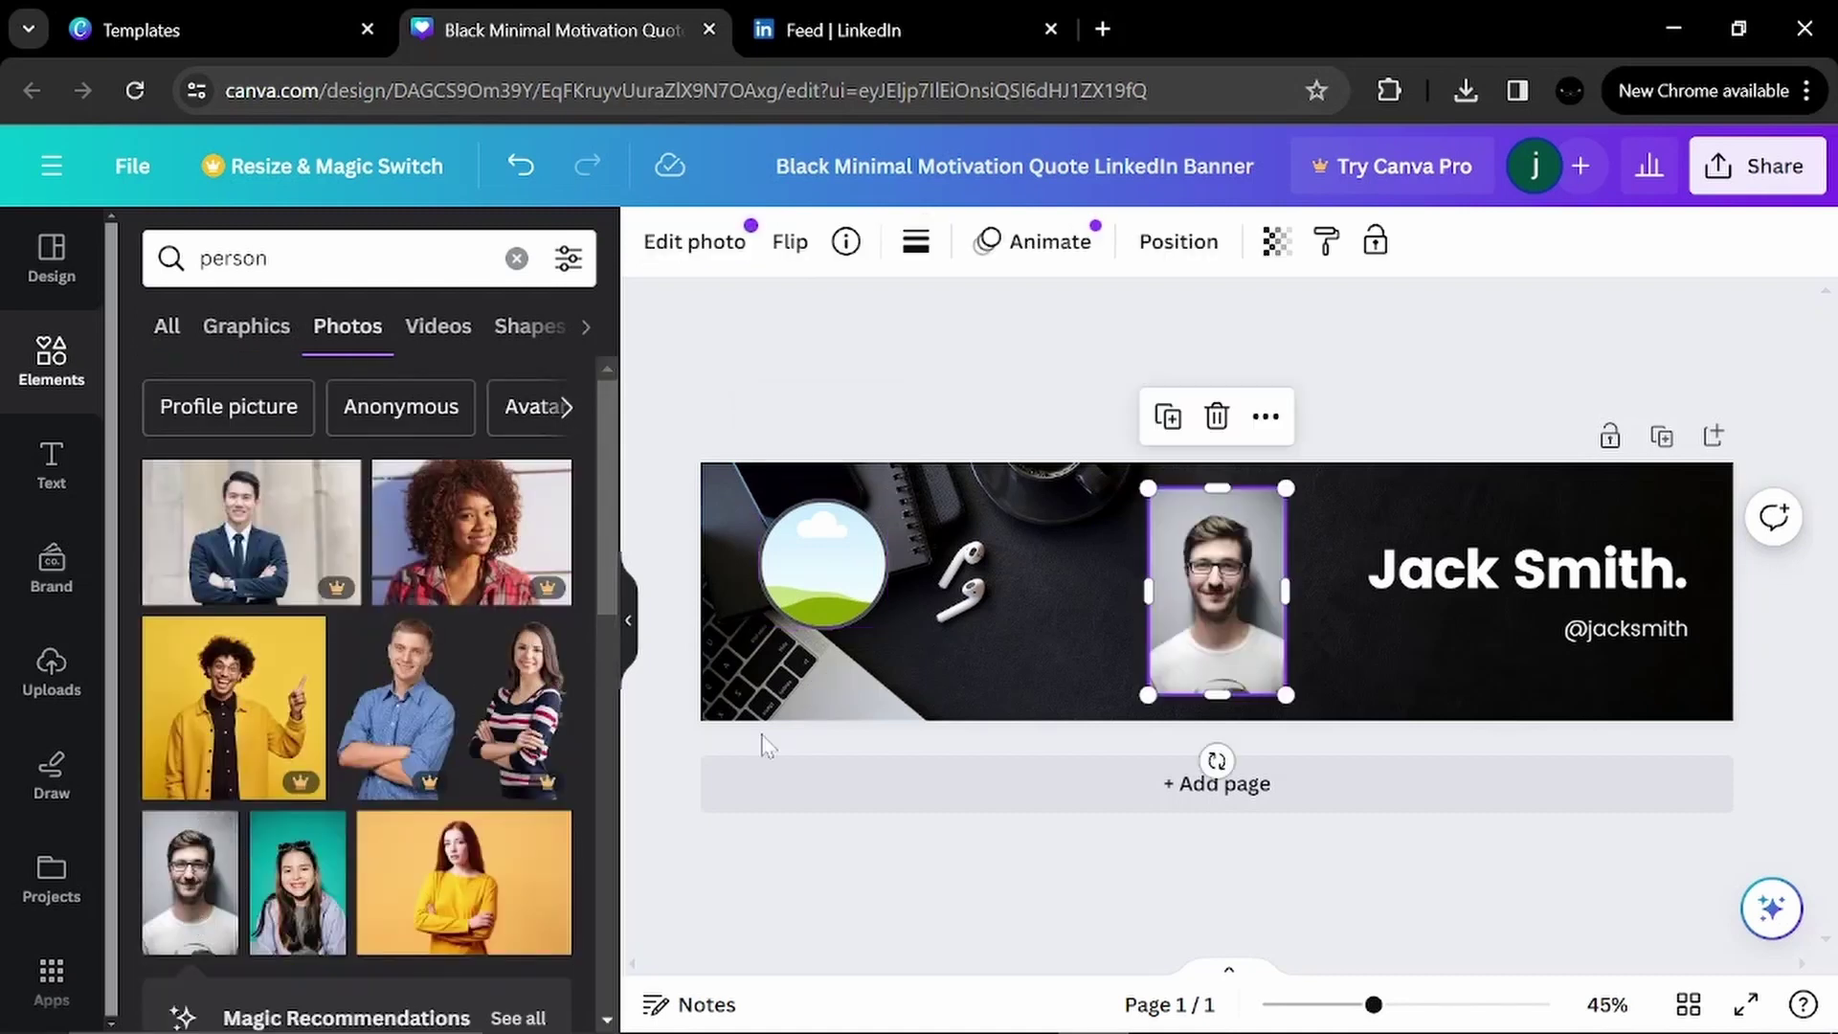
drag(1169, 621, 820, 613)
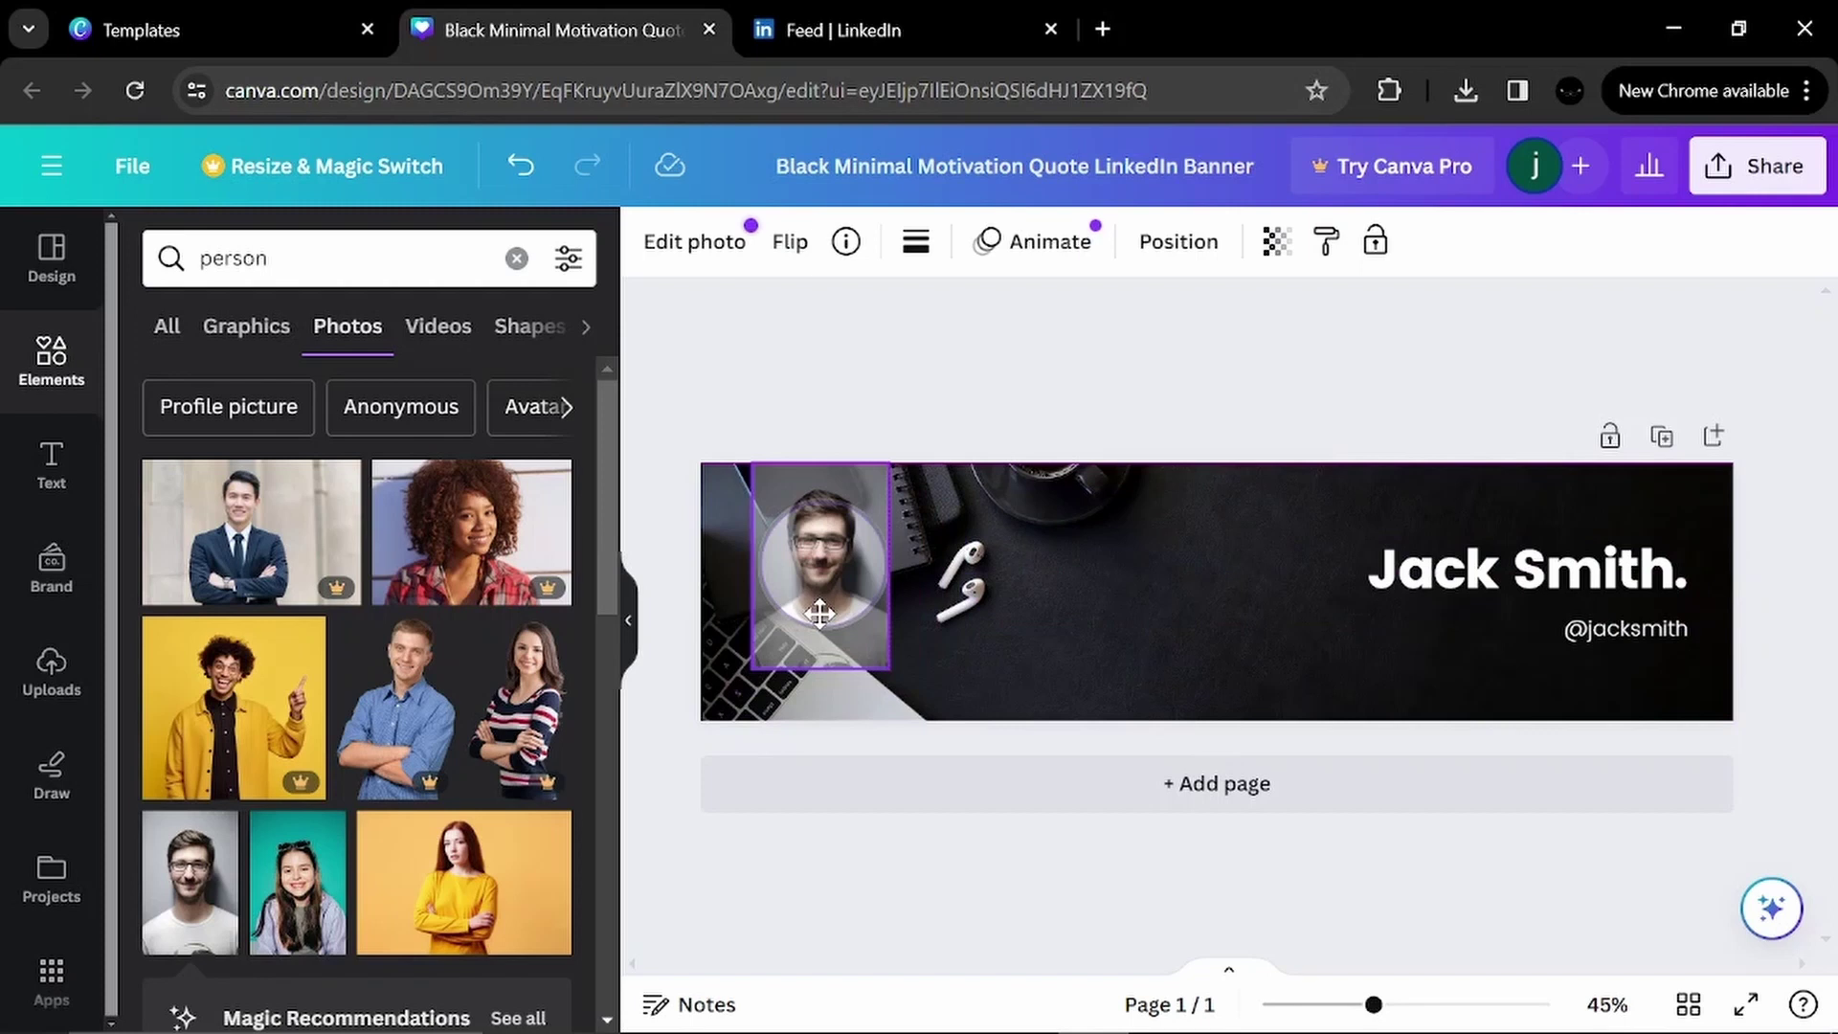
key(Escape)
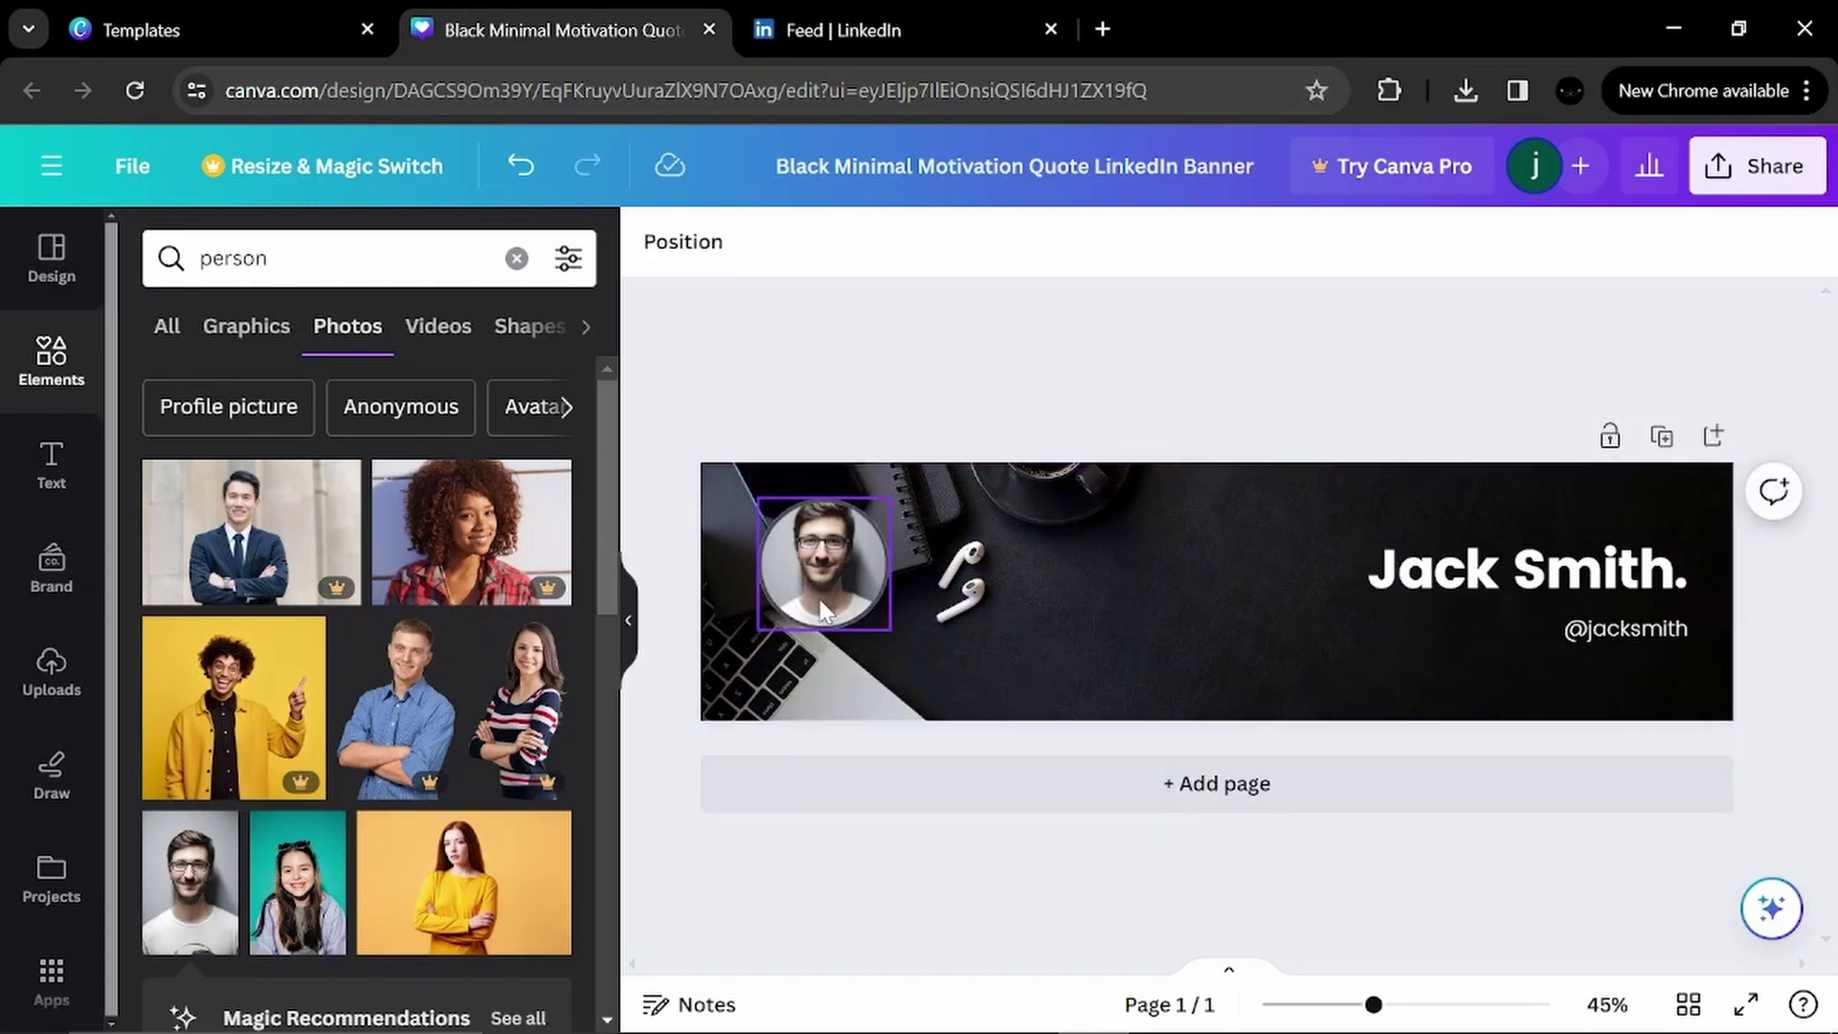
drag(821, 610, 1281, 604)
click(1284, 850)
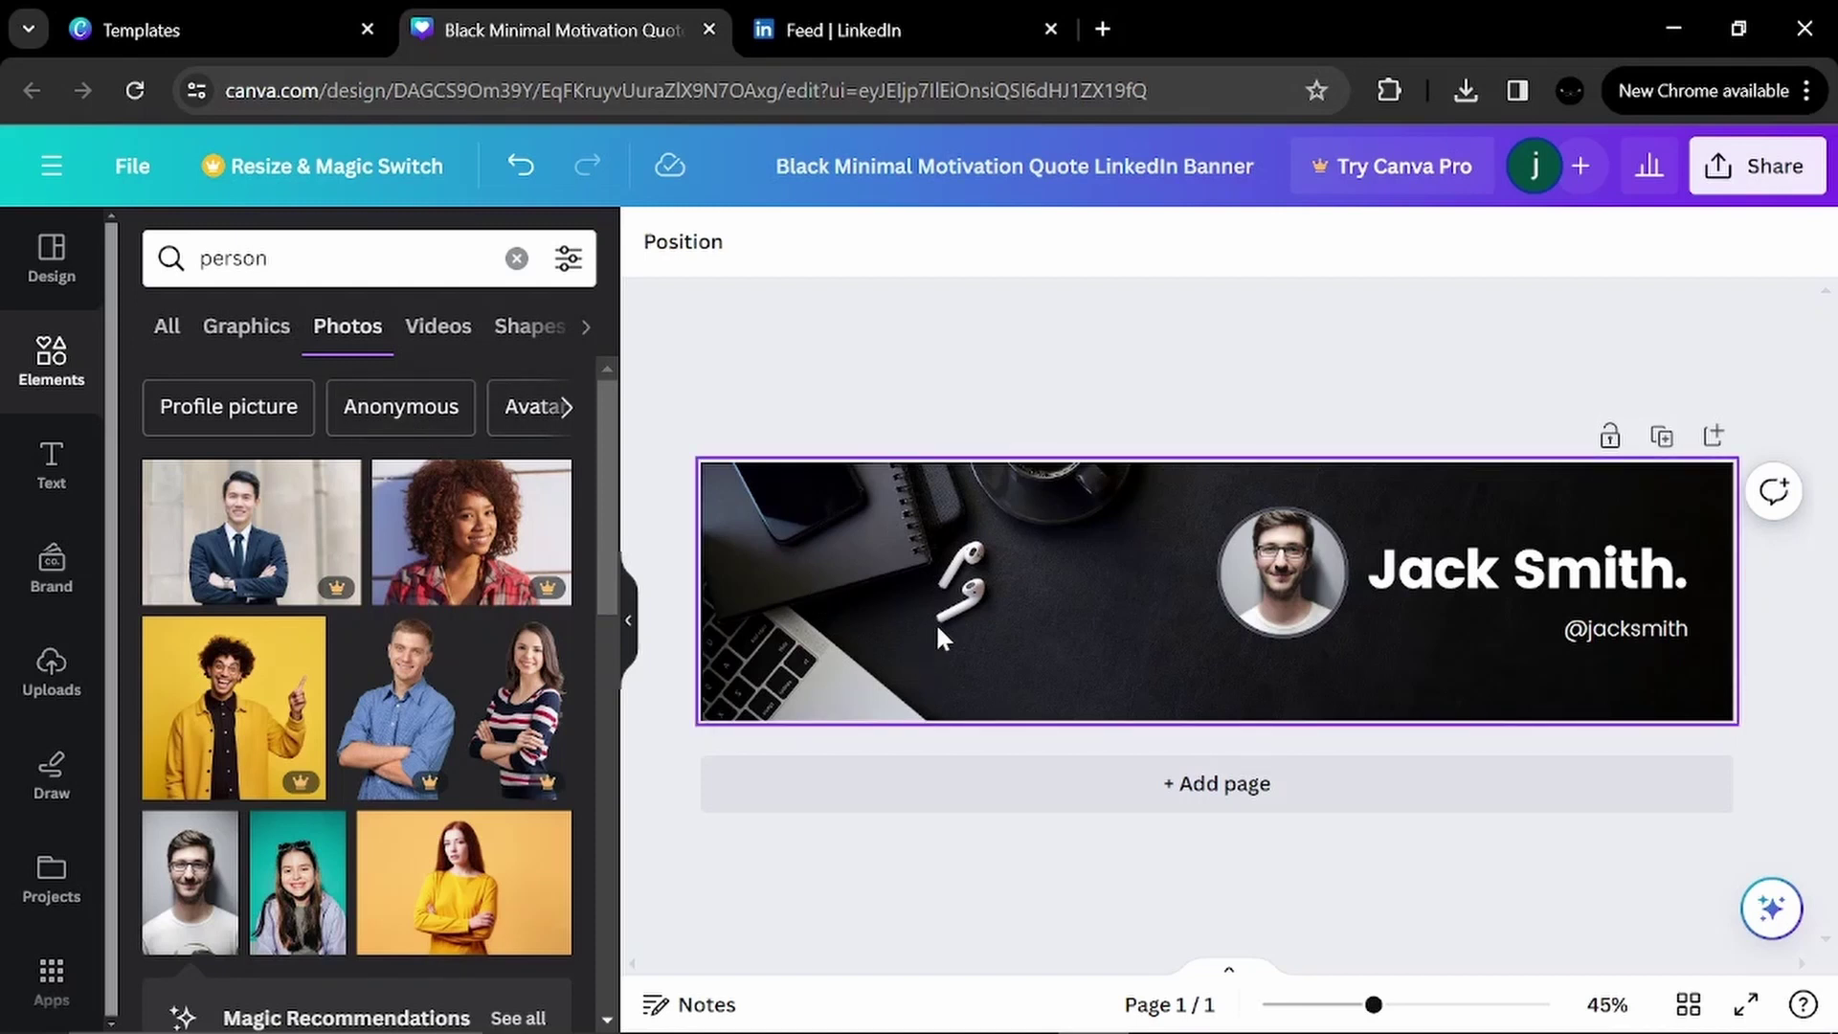
Search the Elements panel for 'software'.
drag(268, 259, 210, 258)
text(sofz)
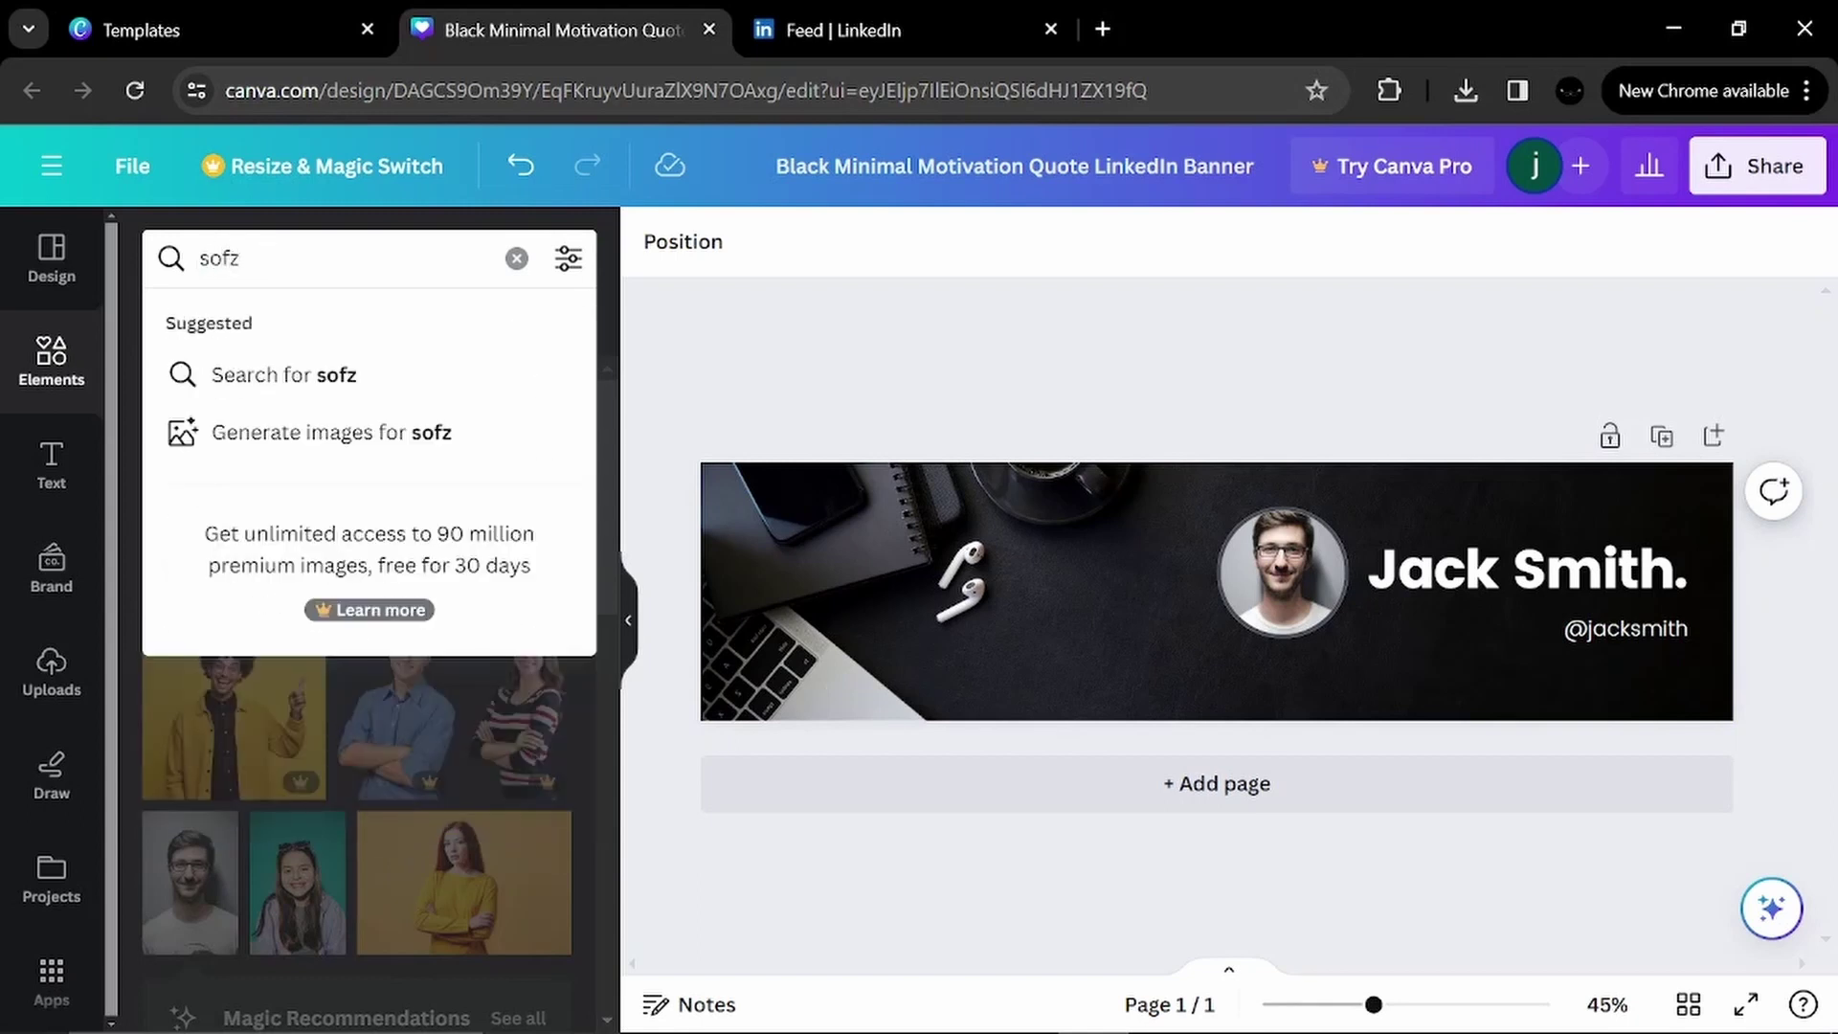
key(BackSpace)
text(tware)
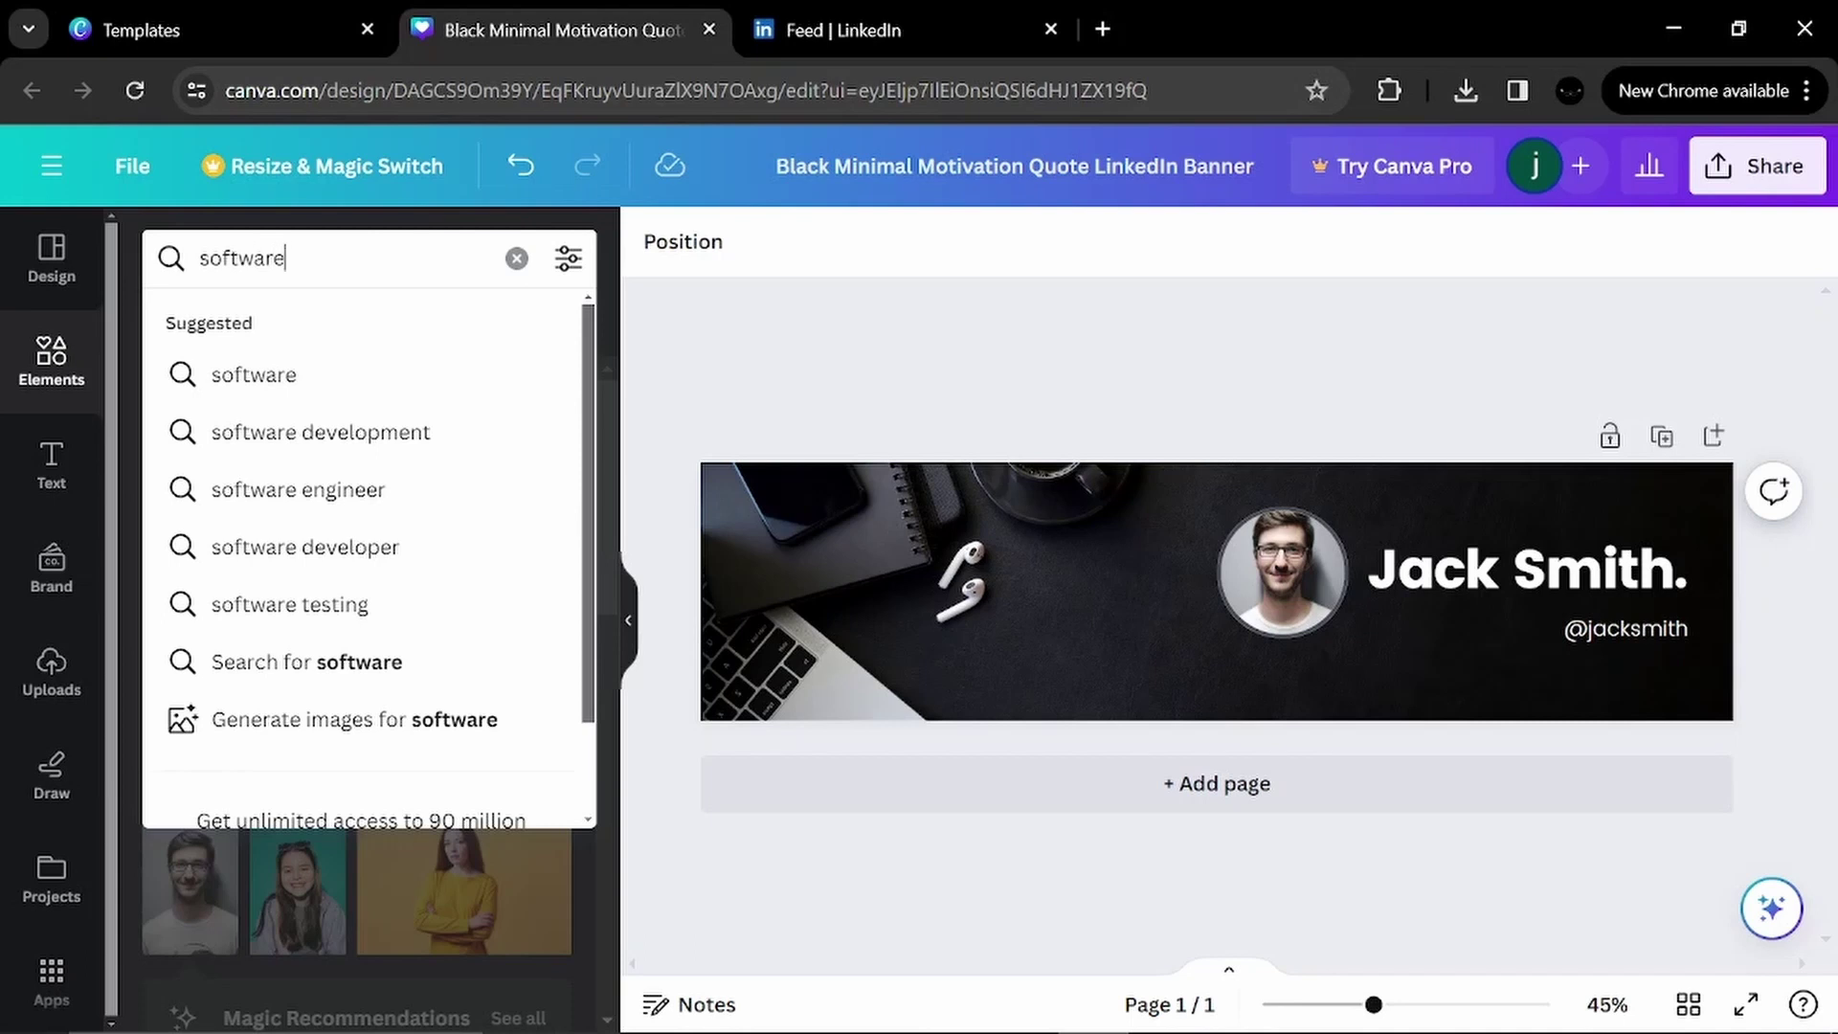
key(Return)
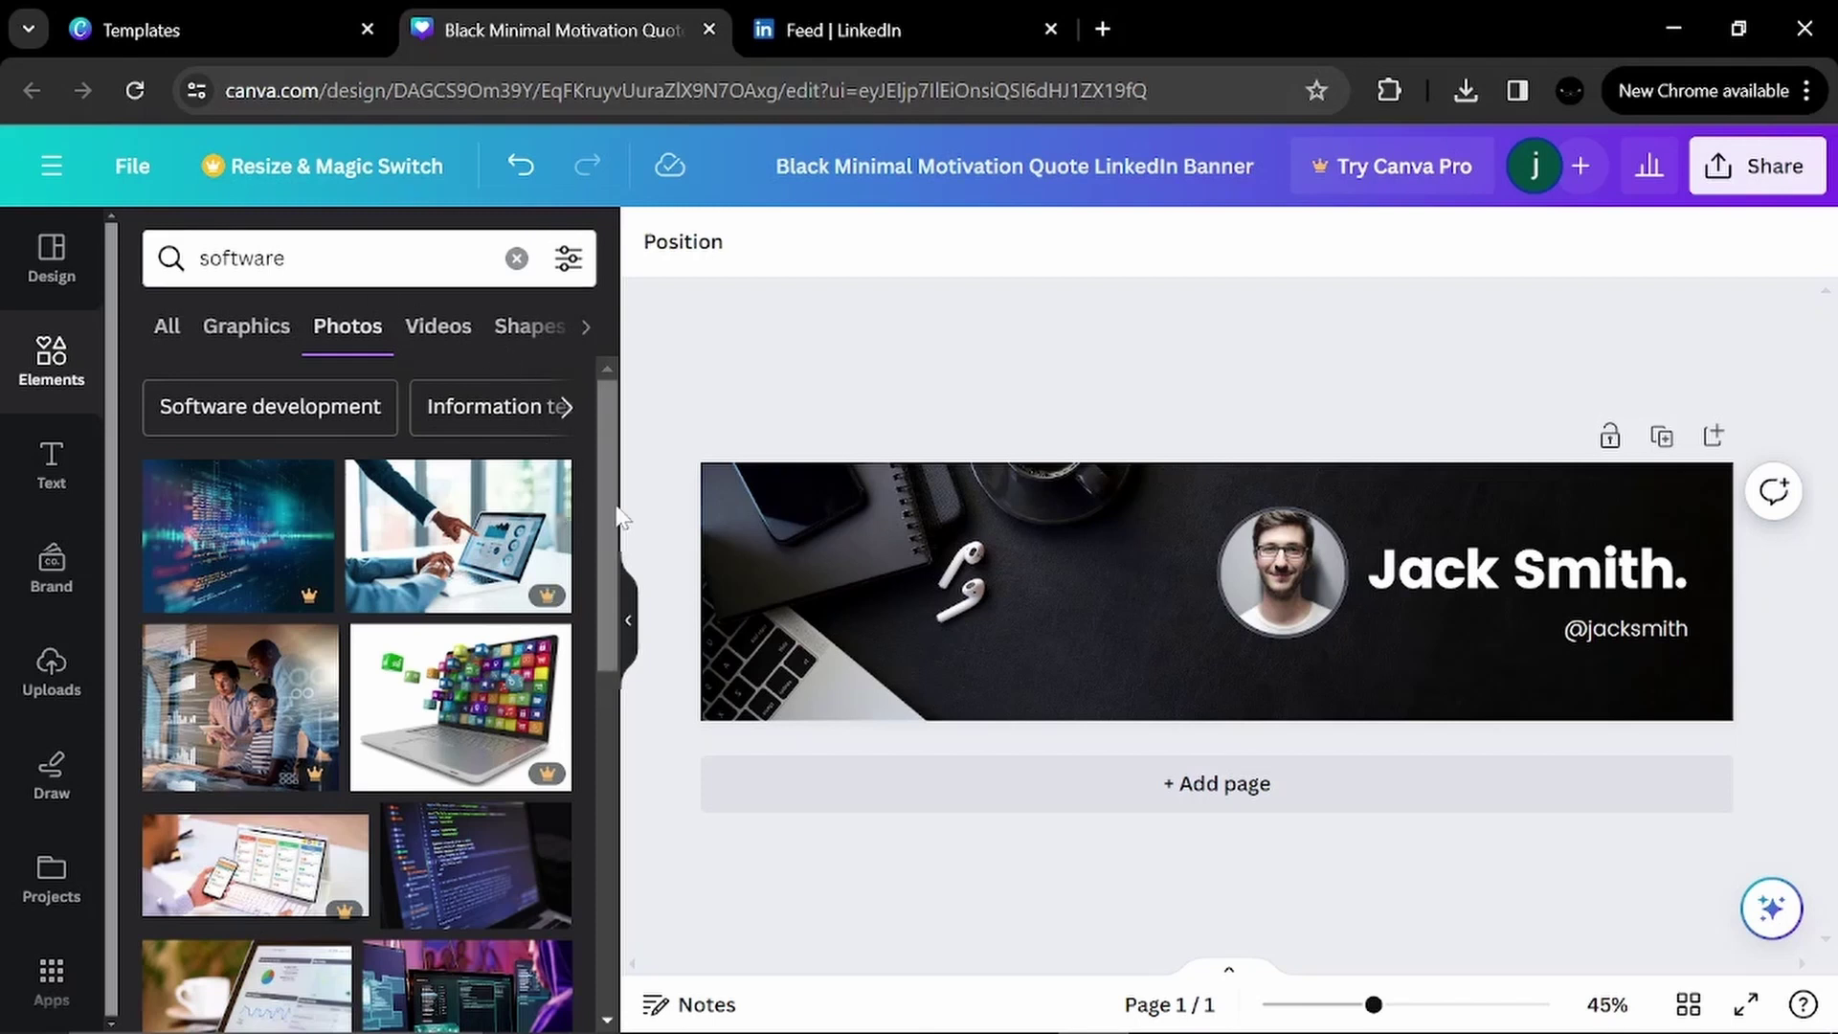
drag(604, 533, 648, 513)
Refine the search to 'software engineer' graphics and add the gear-and-monitor graphic.
click(287, 258)
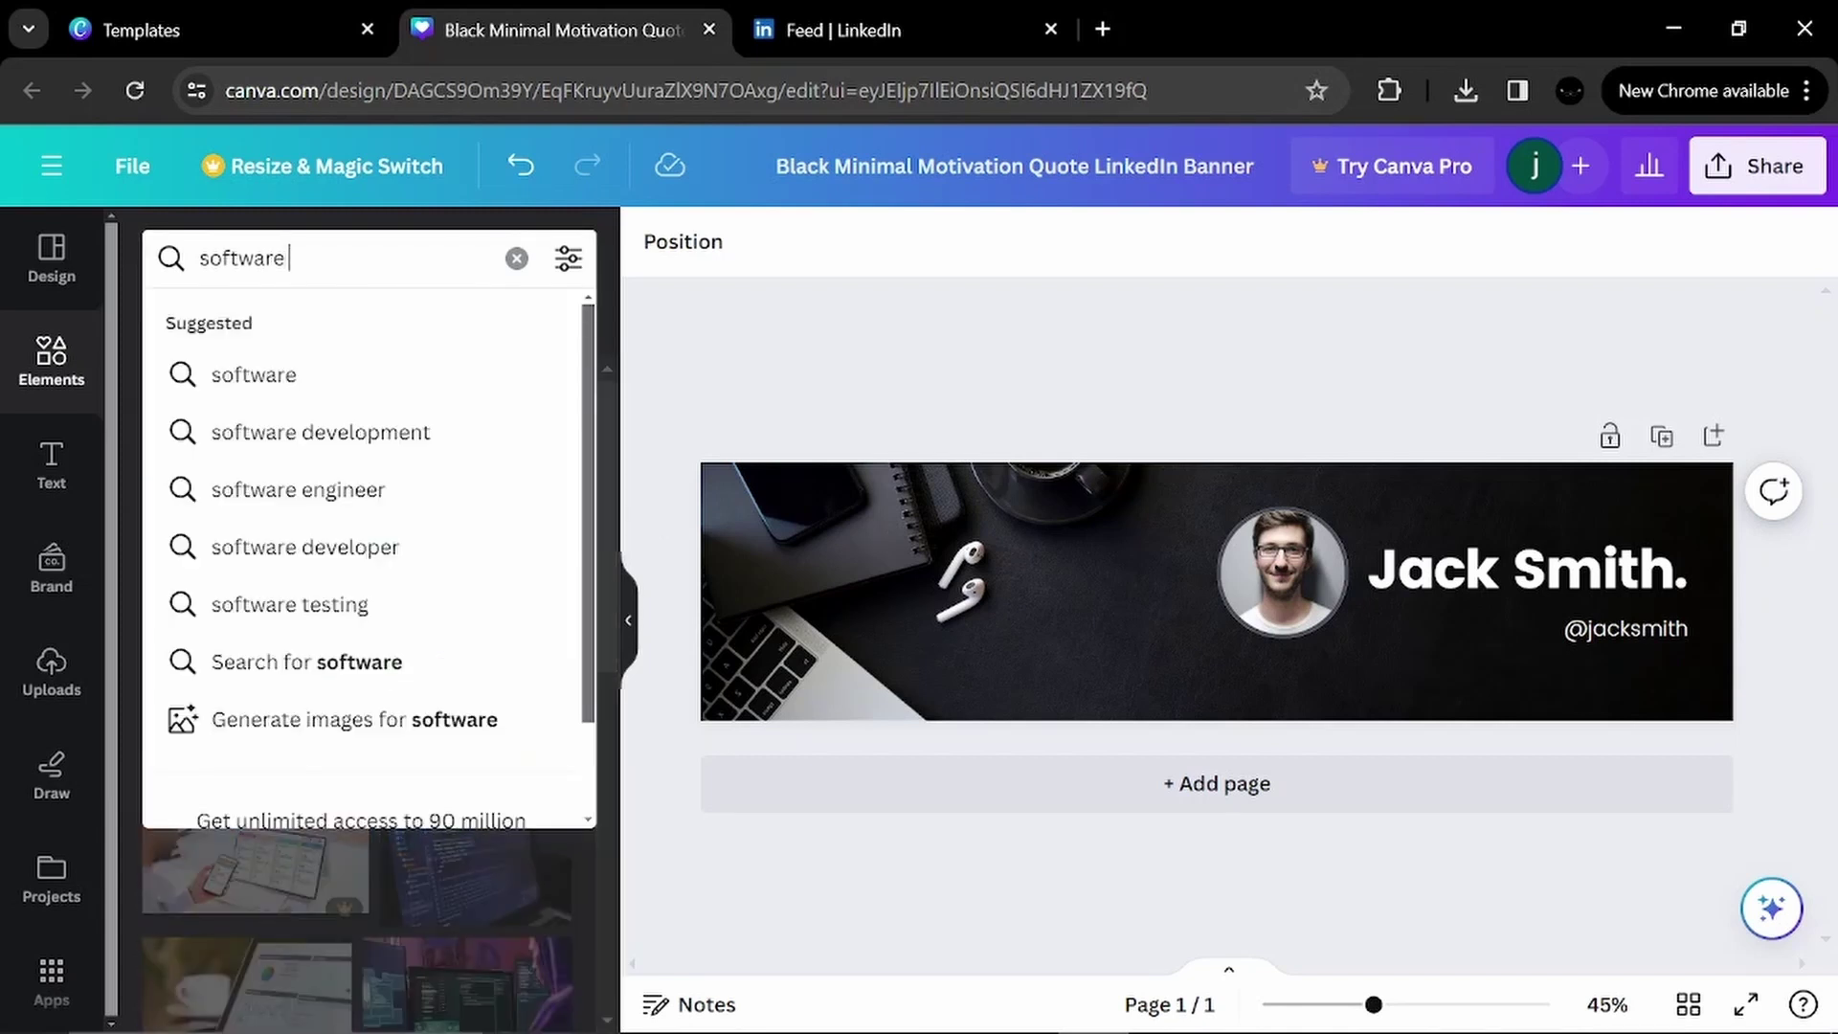
text(eng)
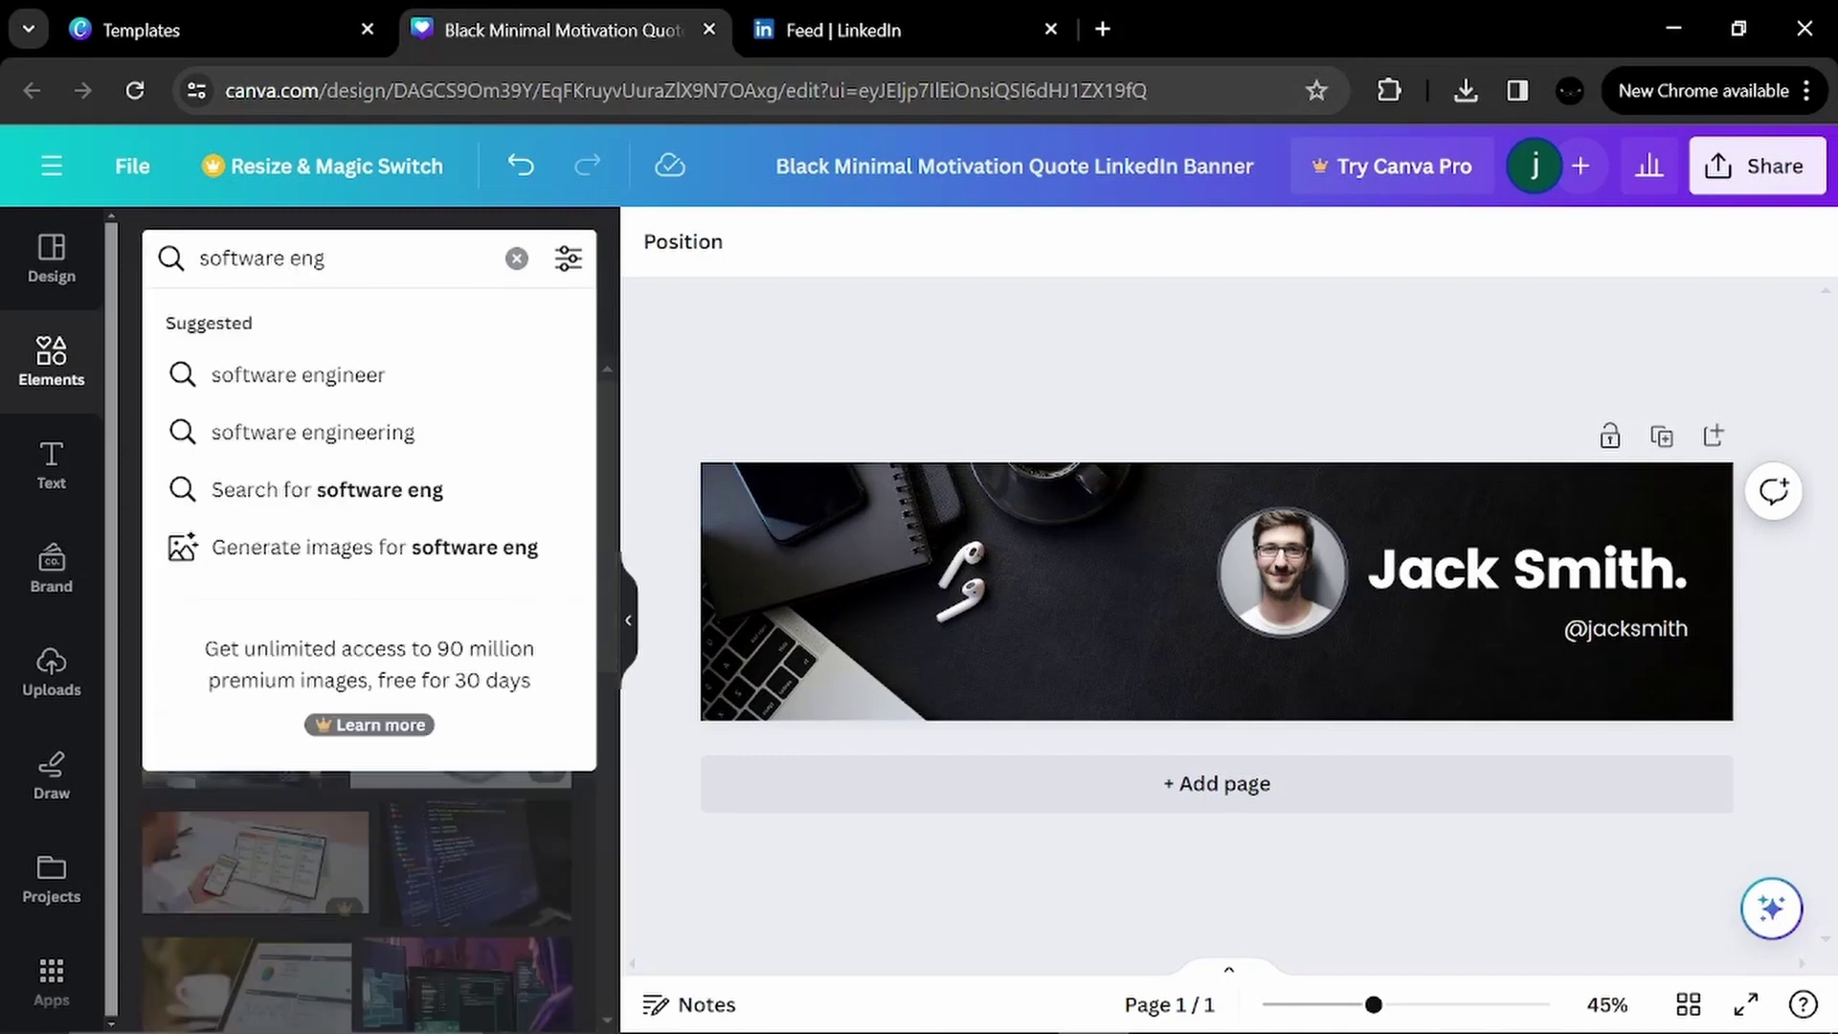
click(326, 376)
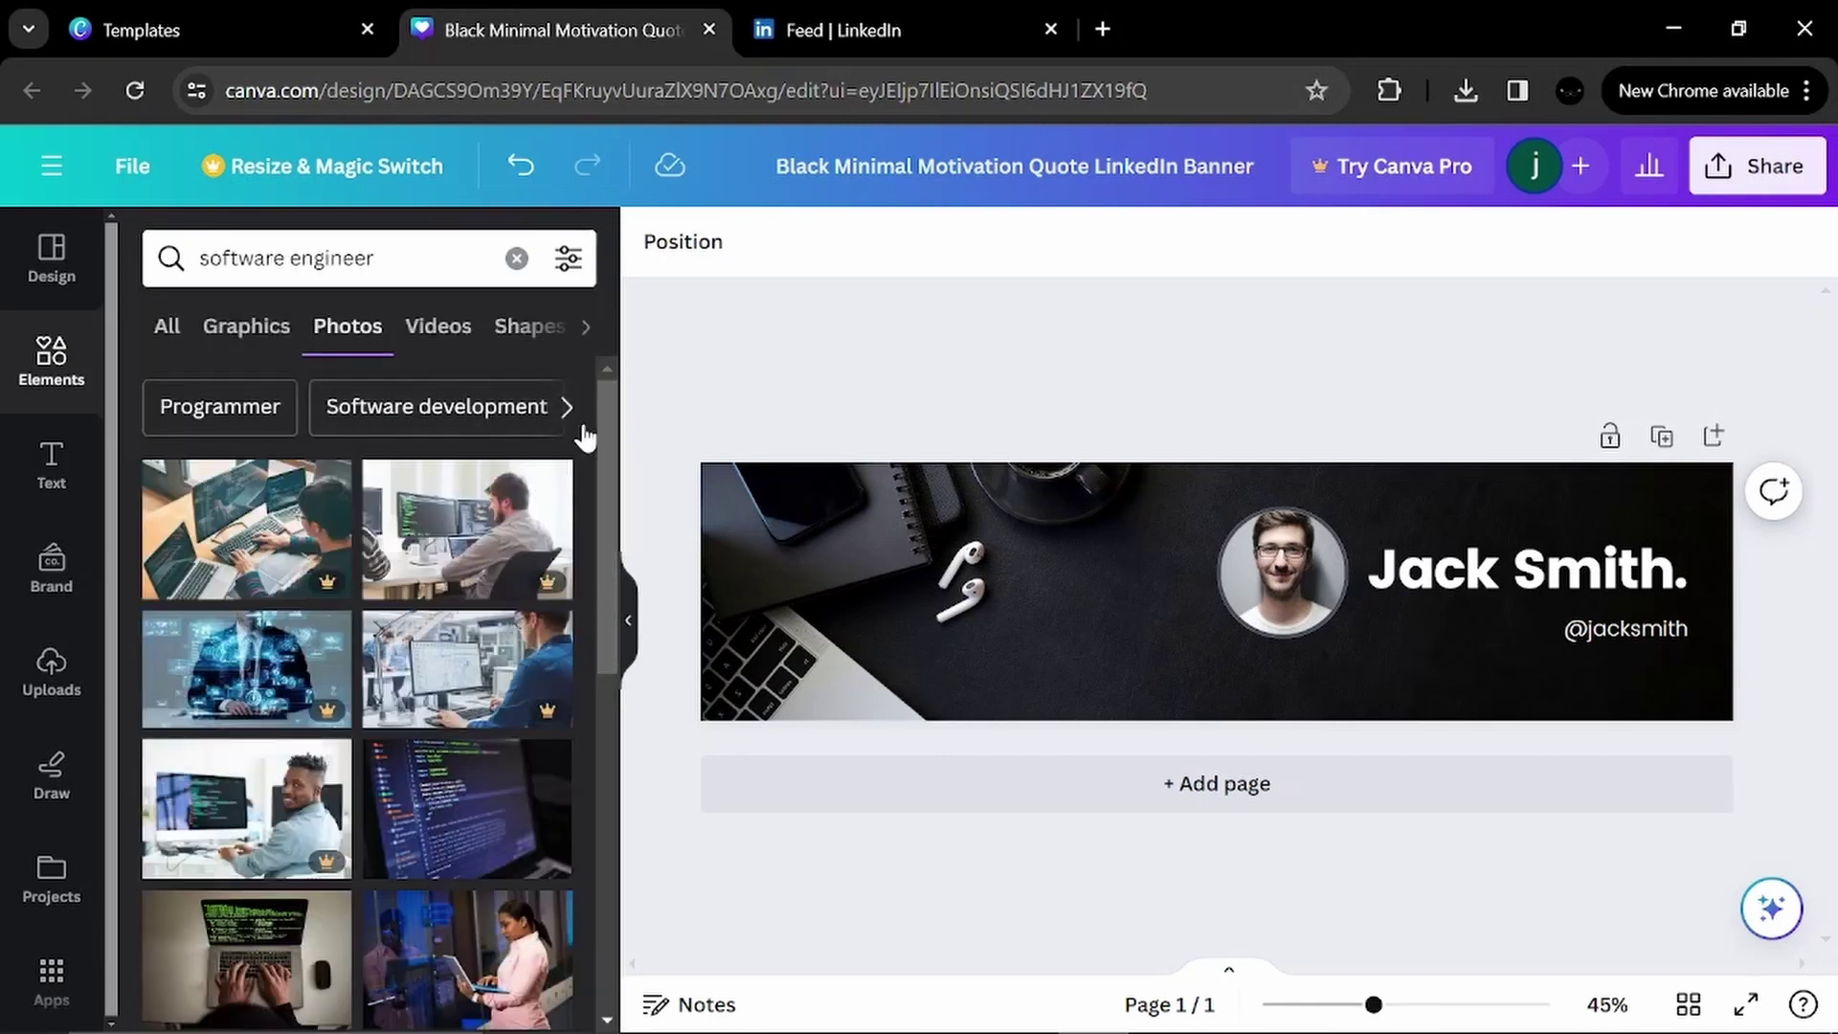
click(169, 329)
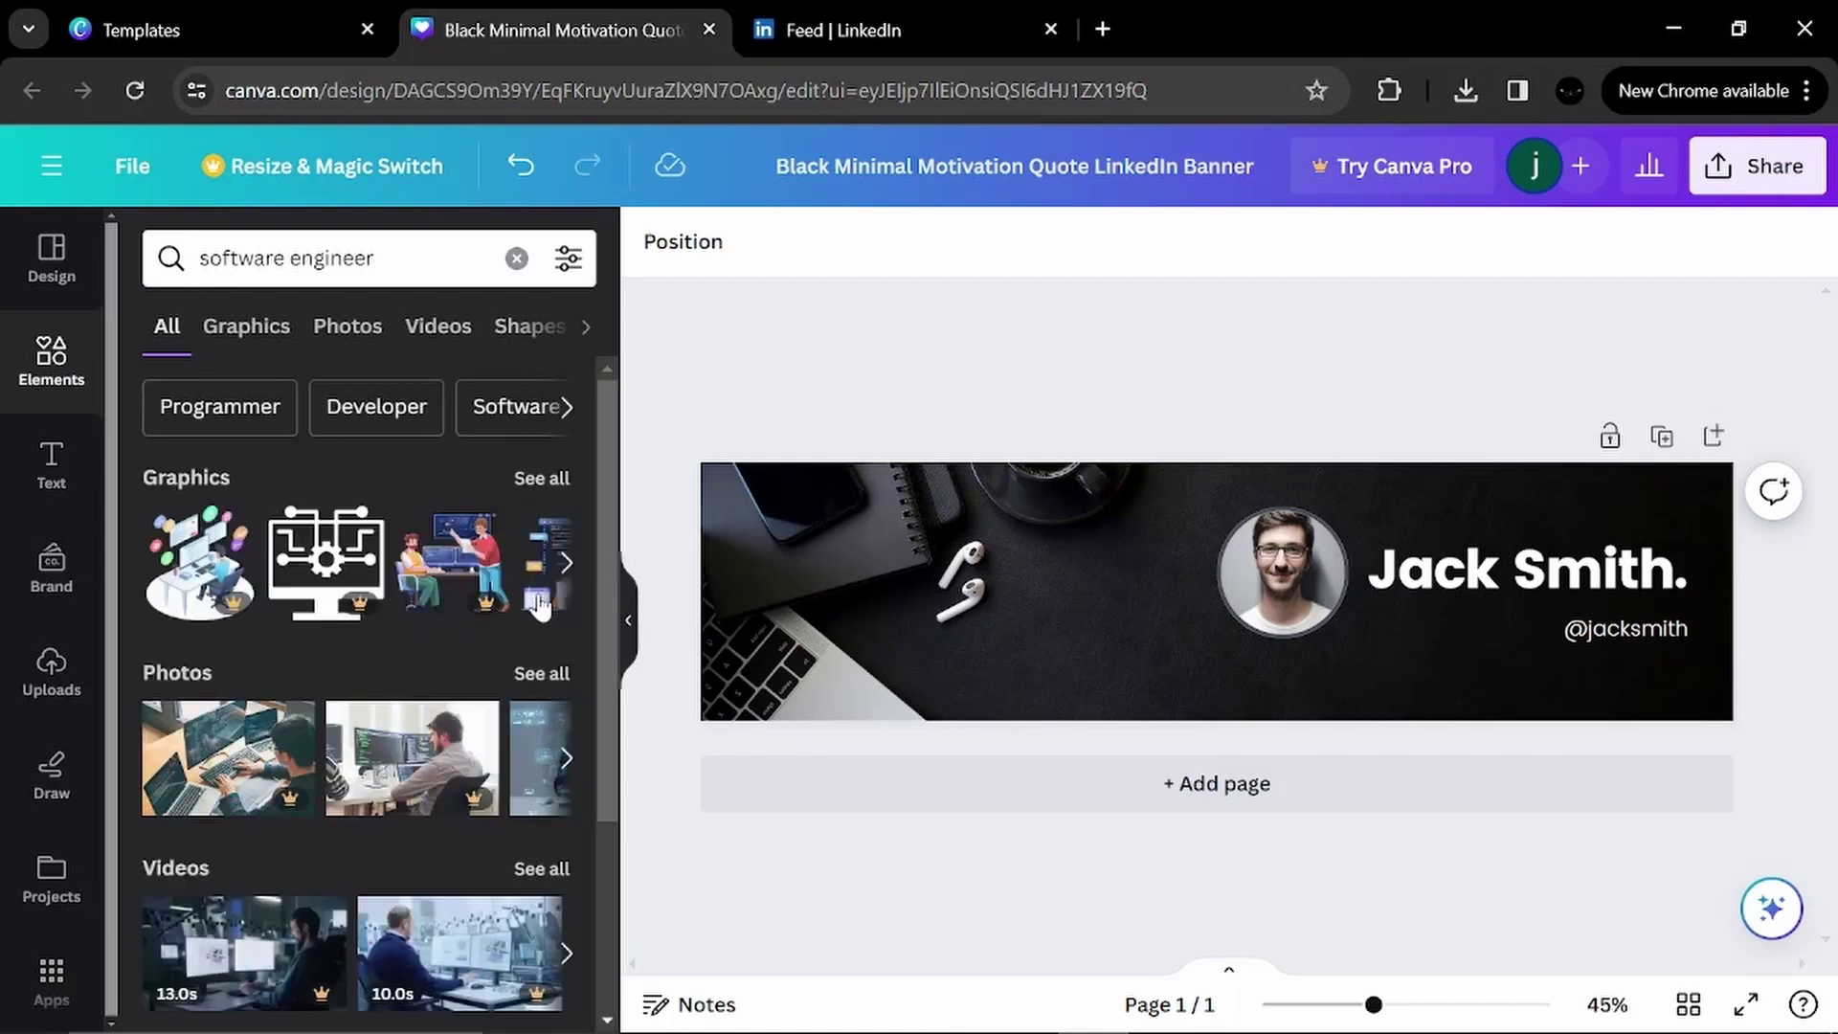
scroll(609, 593, down, 1)
scroll(608, 603, up, 1)
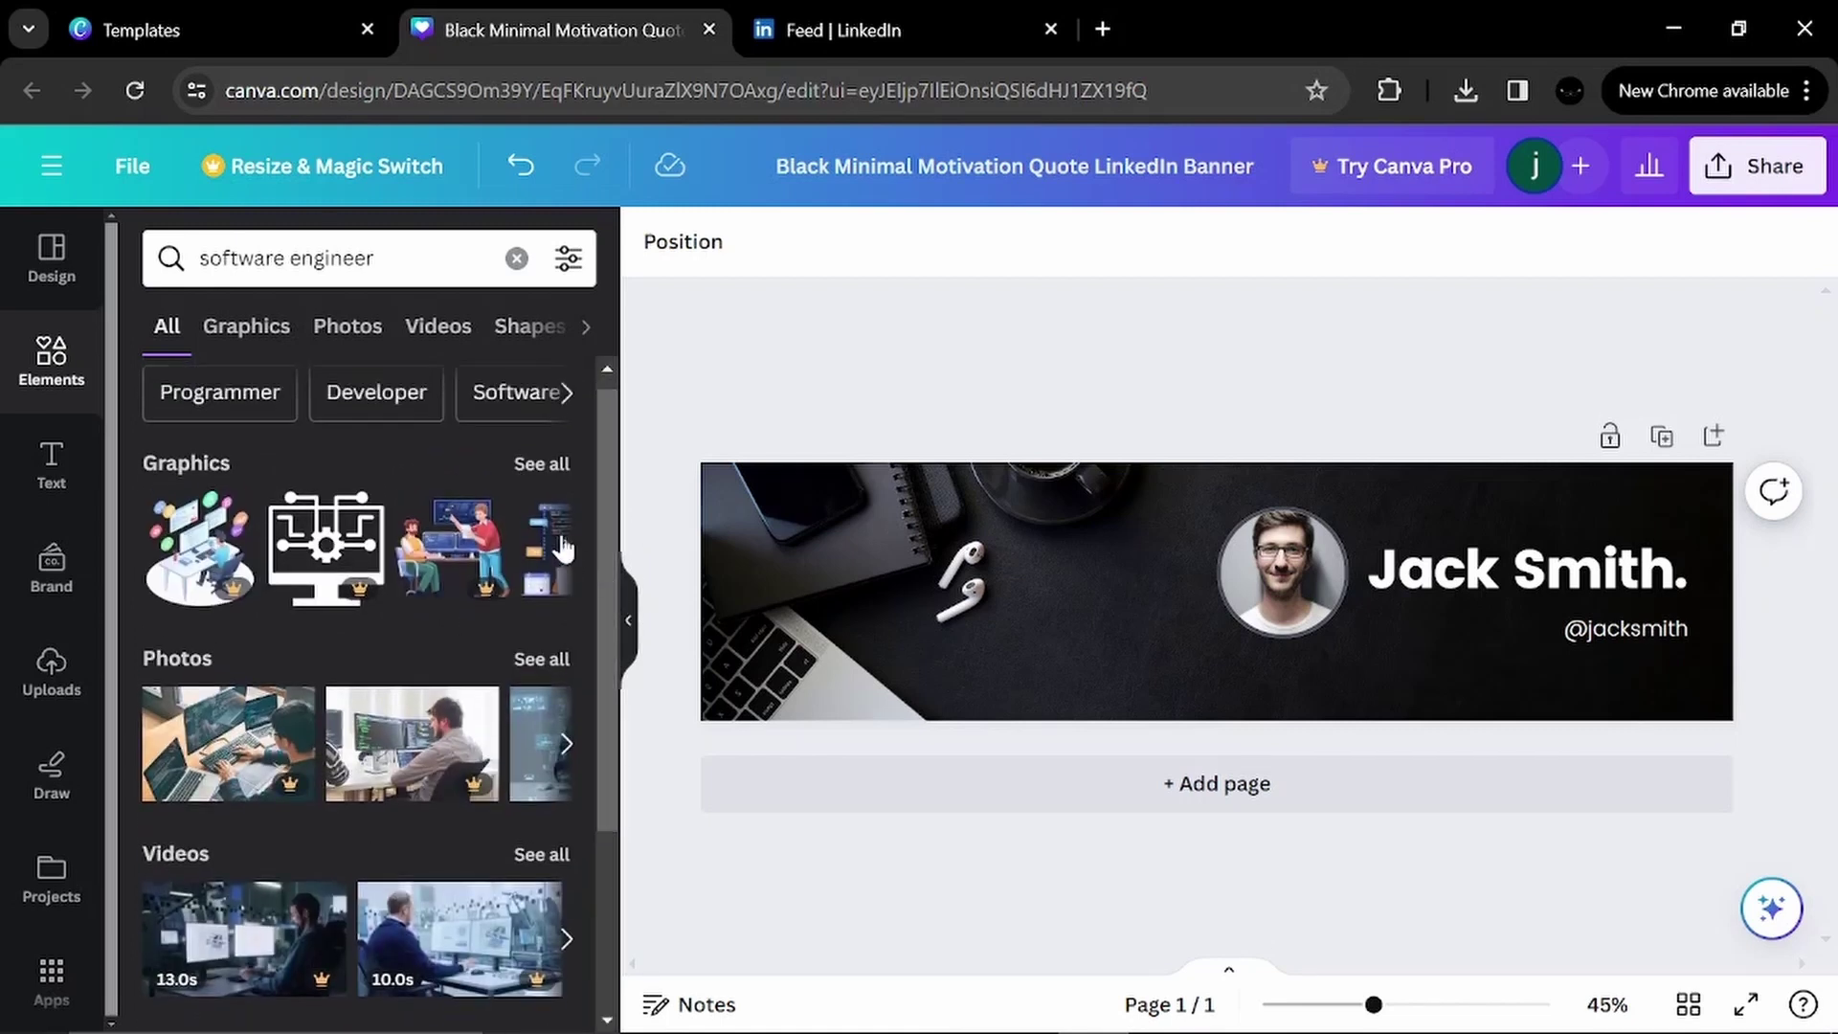
click(541, 464)
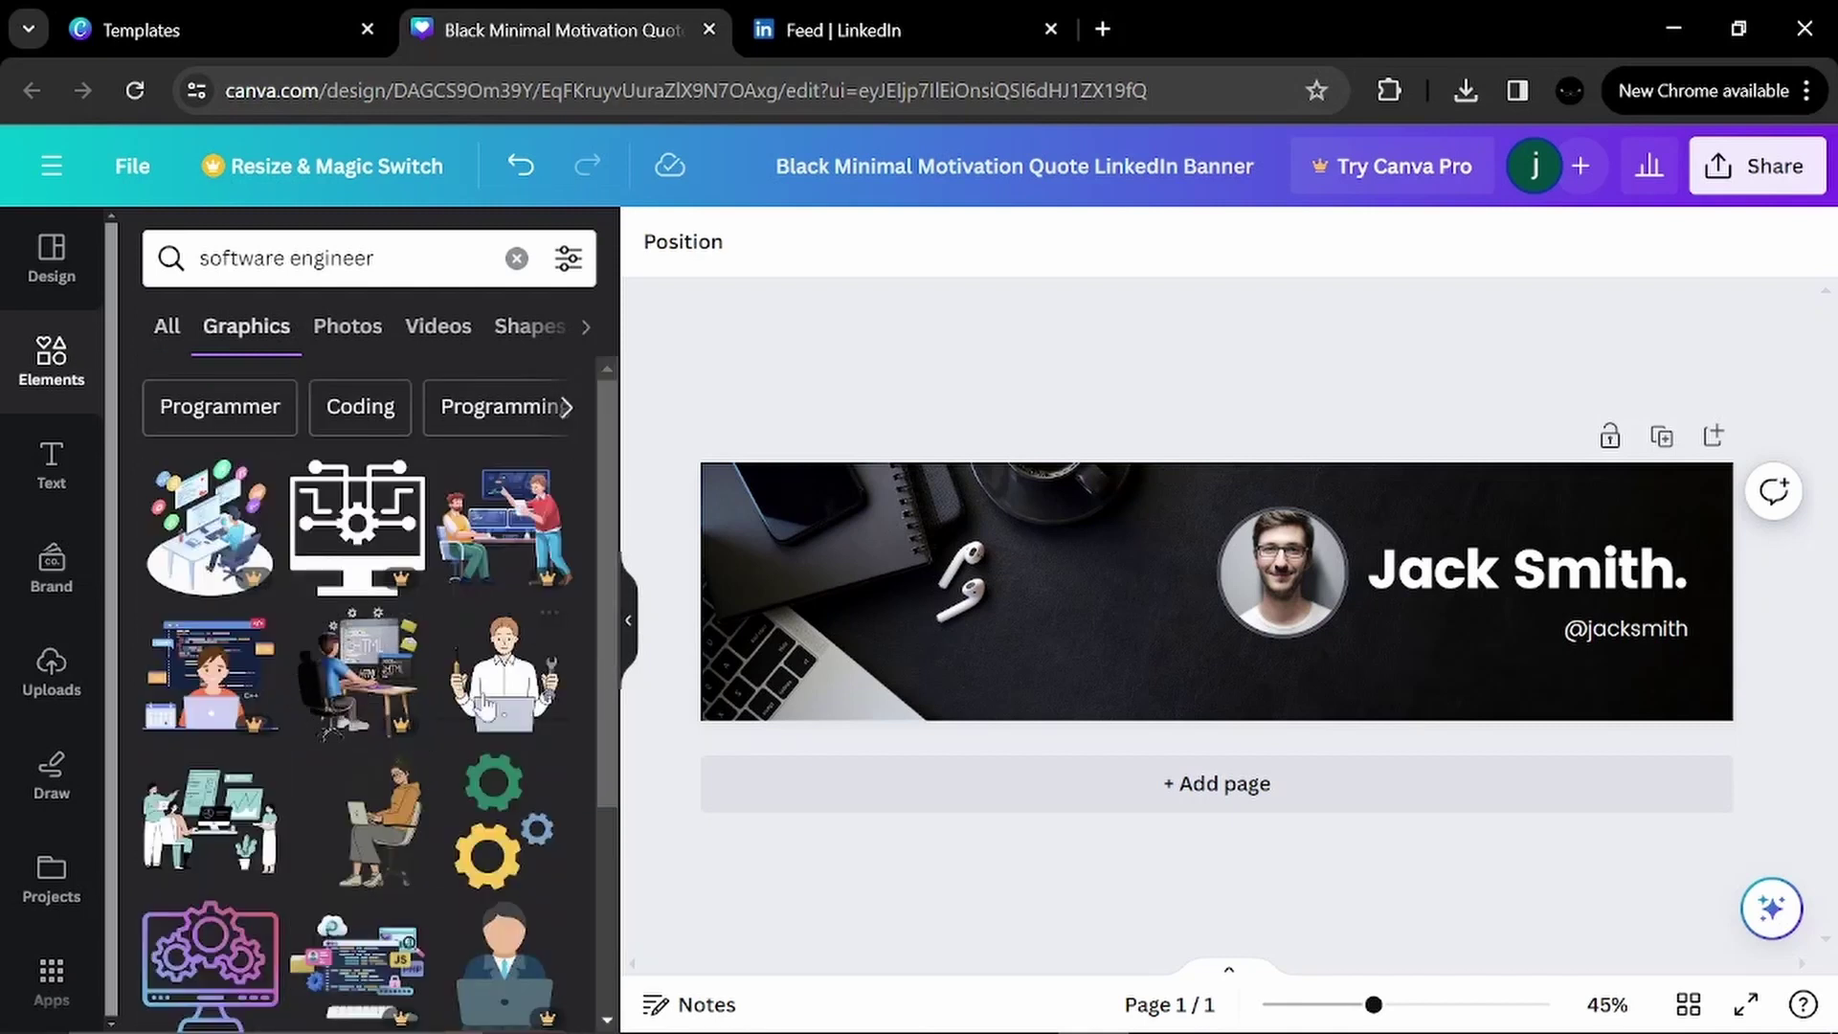
drag(606, 504, 601, 653)
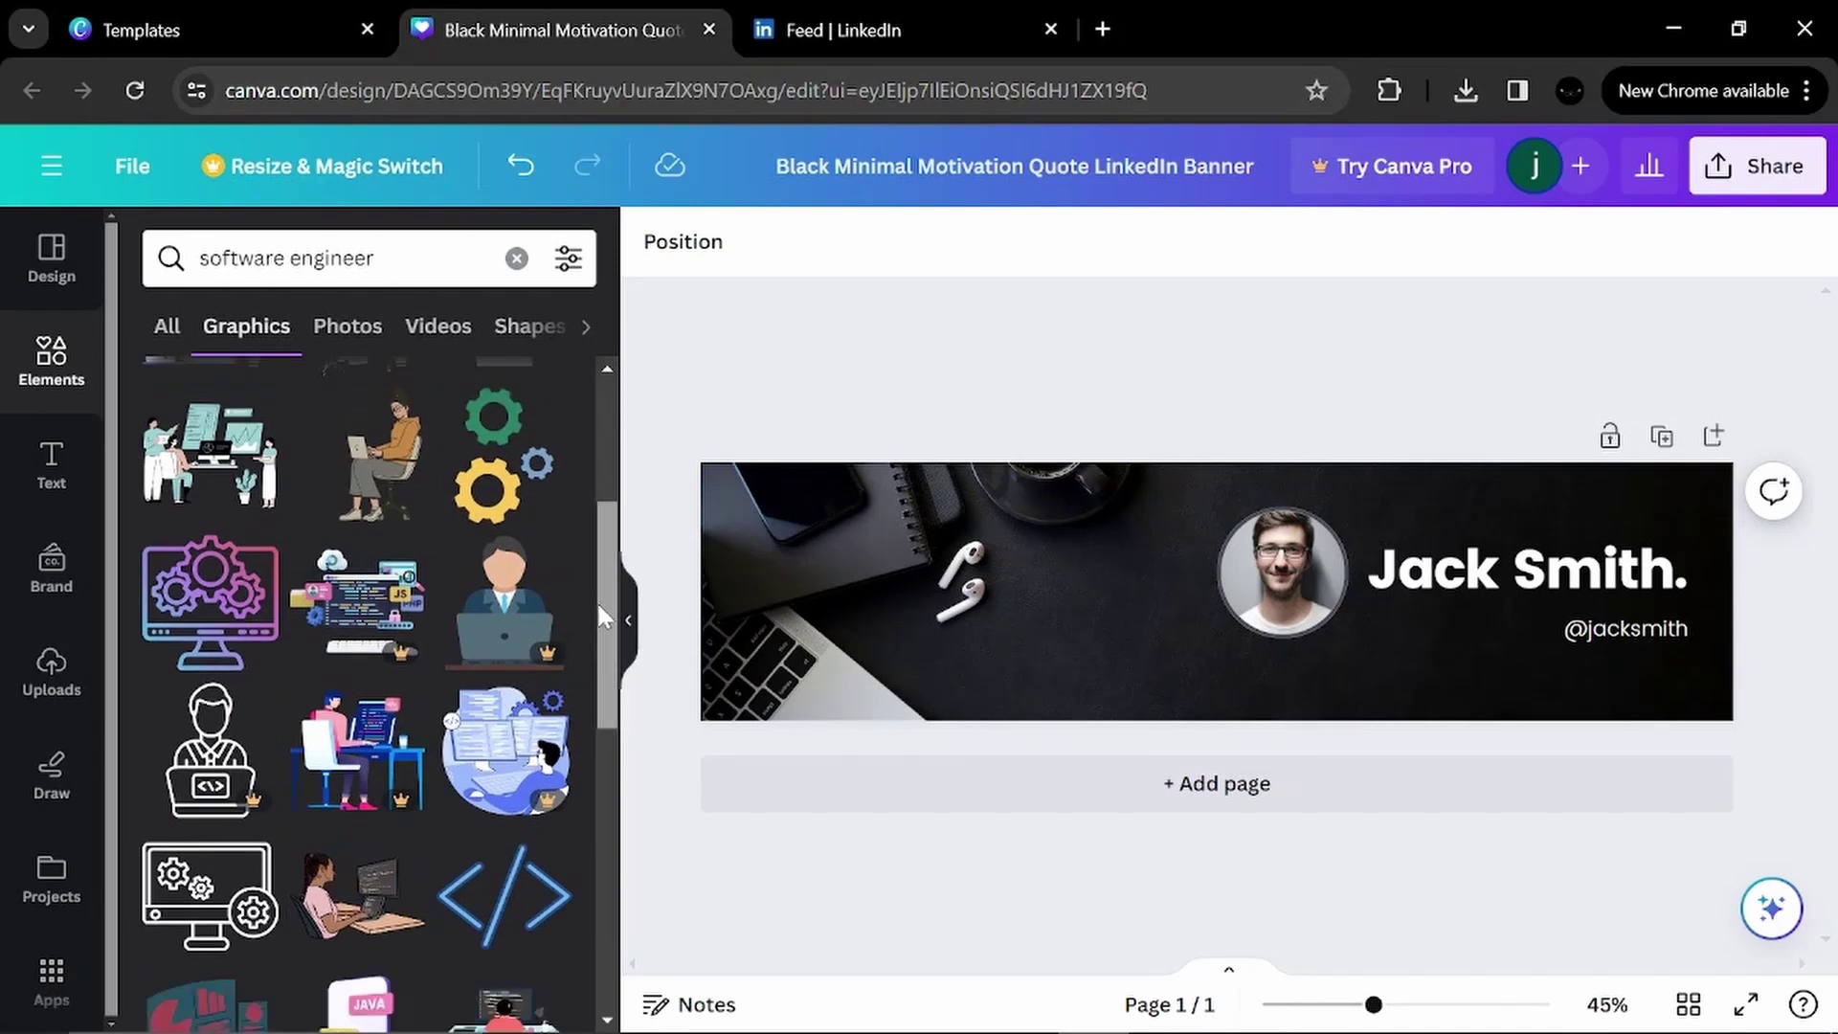
drag(595, 601, 555, 659)
scroll(557, 665, up, 2)
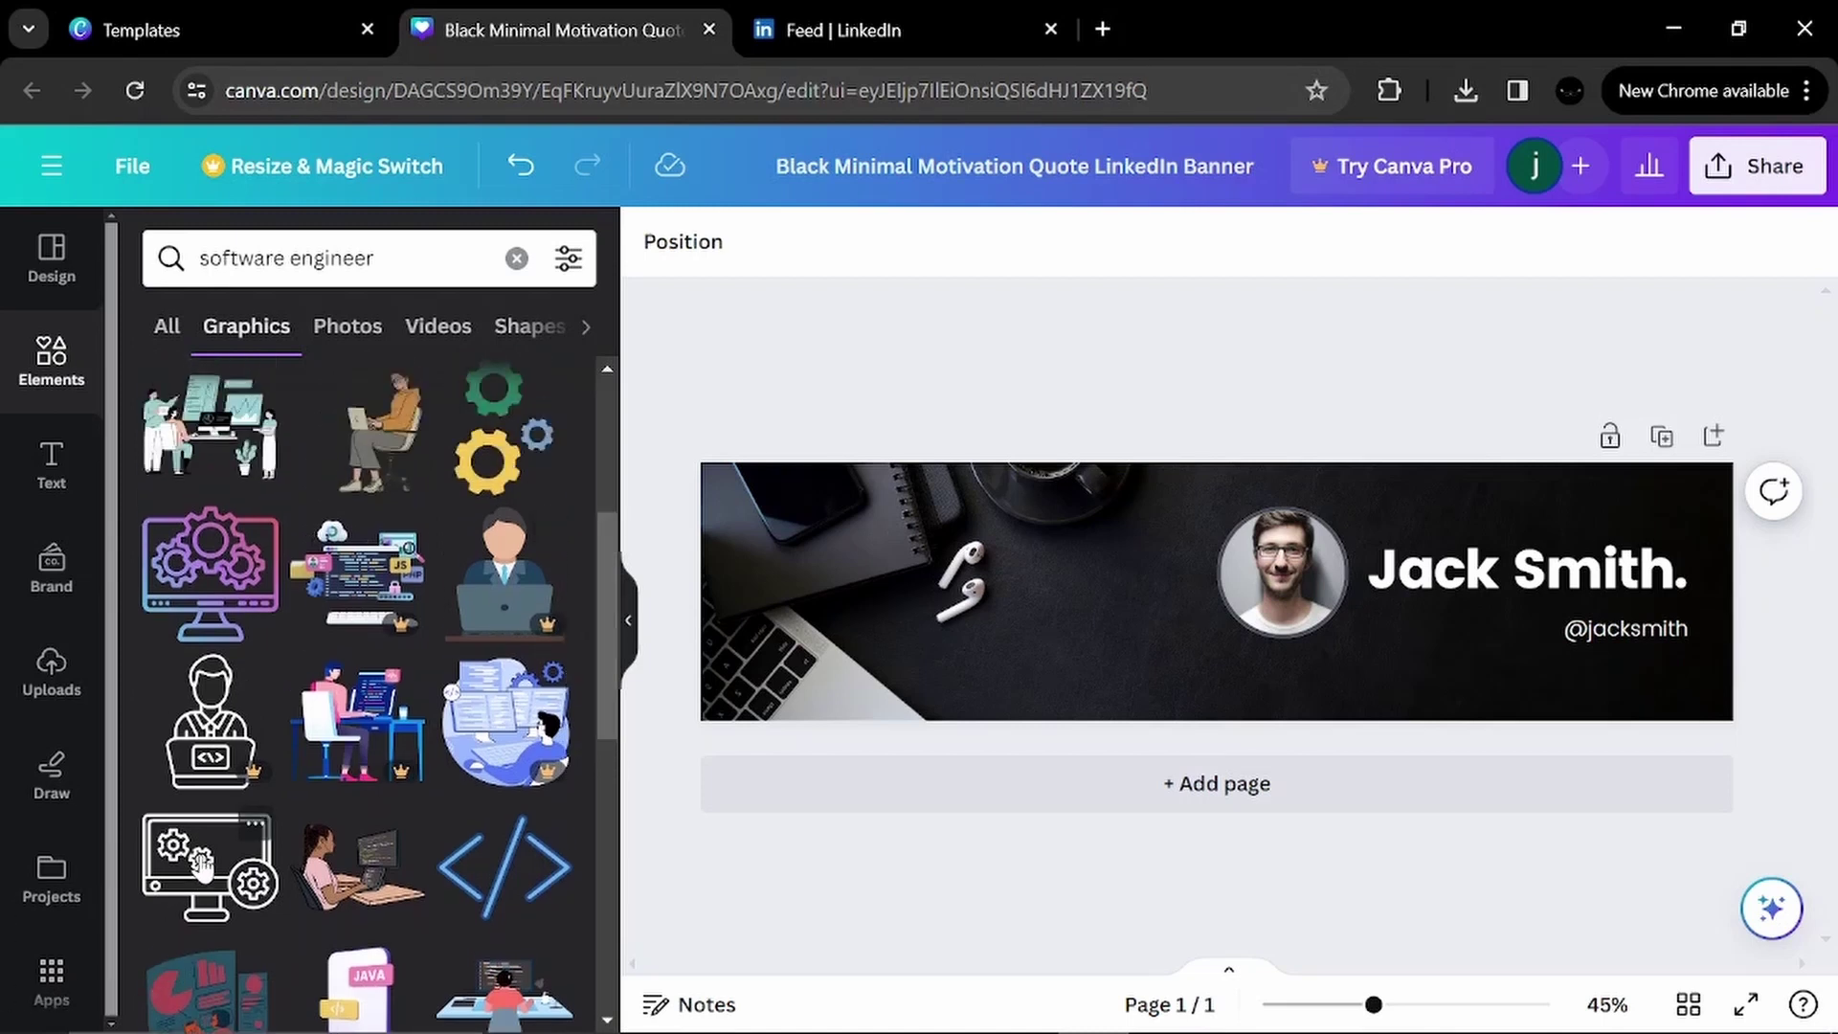
click(201, 862)
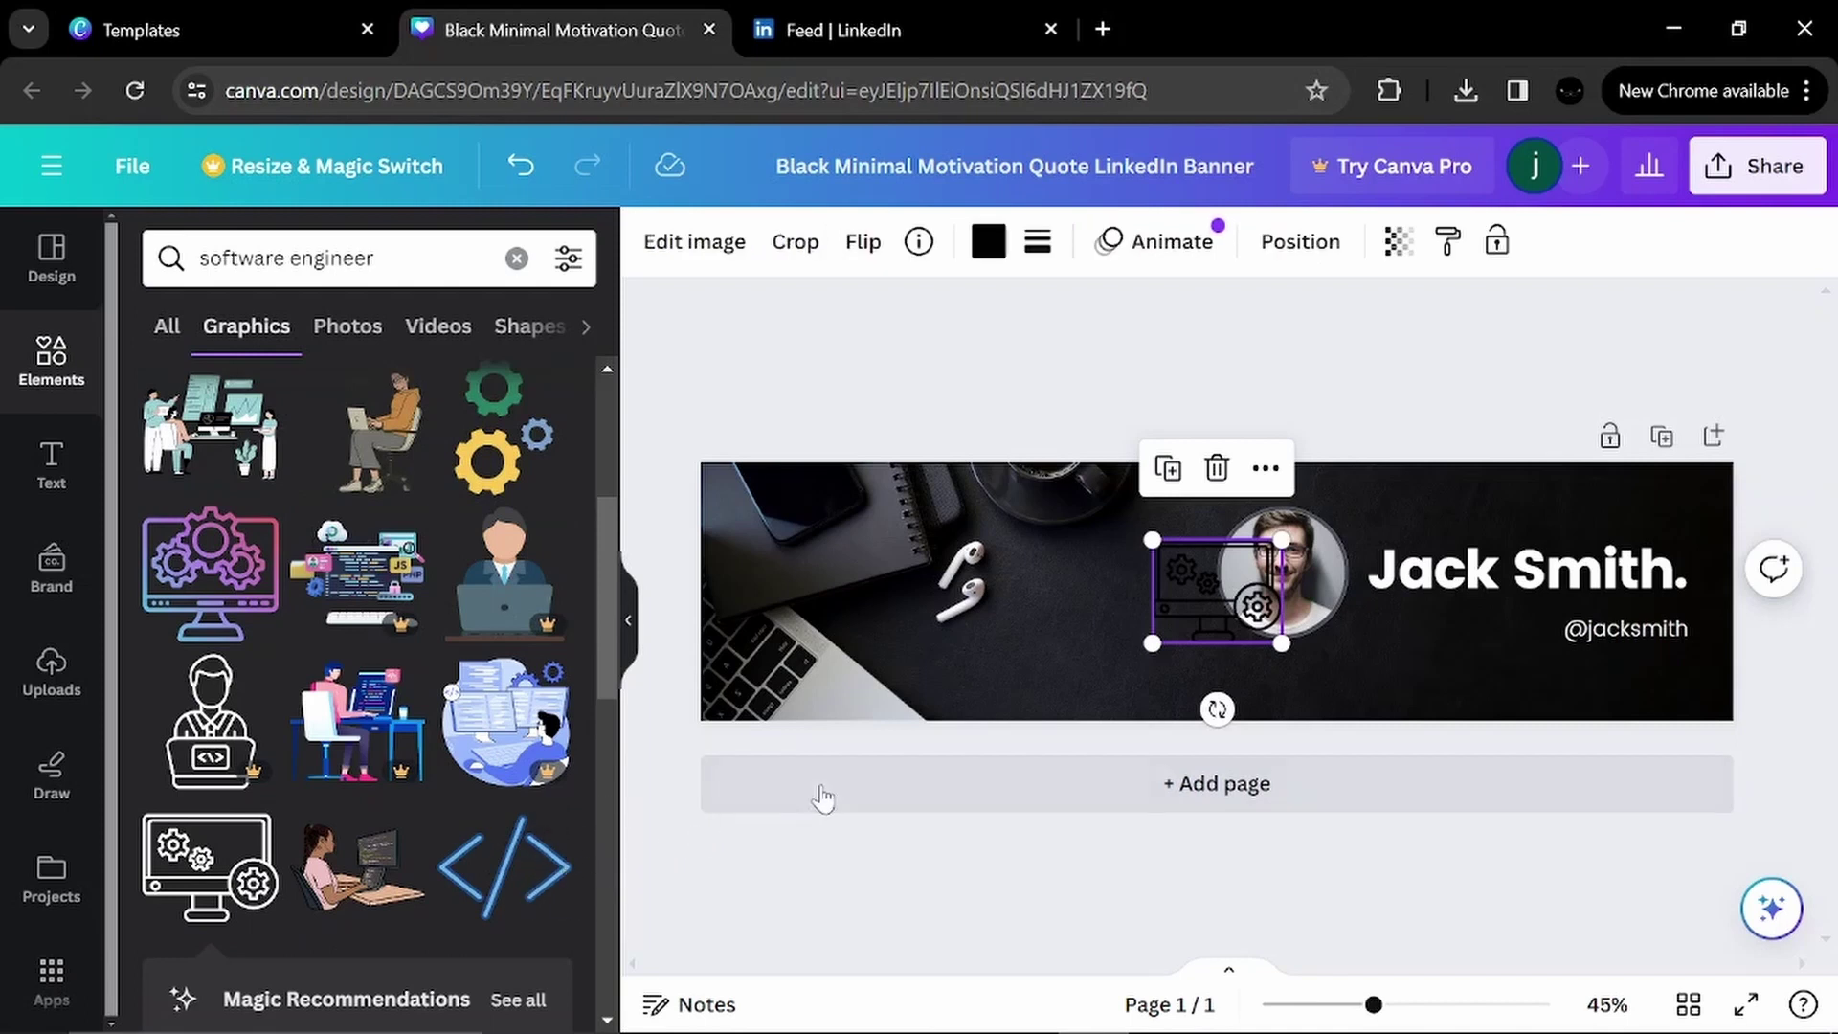
Recolour the gear-monitor graphic white and position it just left of the portrait.
drag(1149, 619, 831, 608)
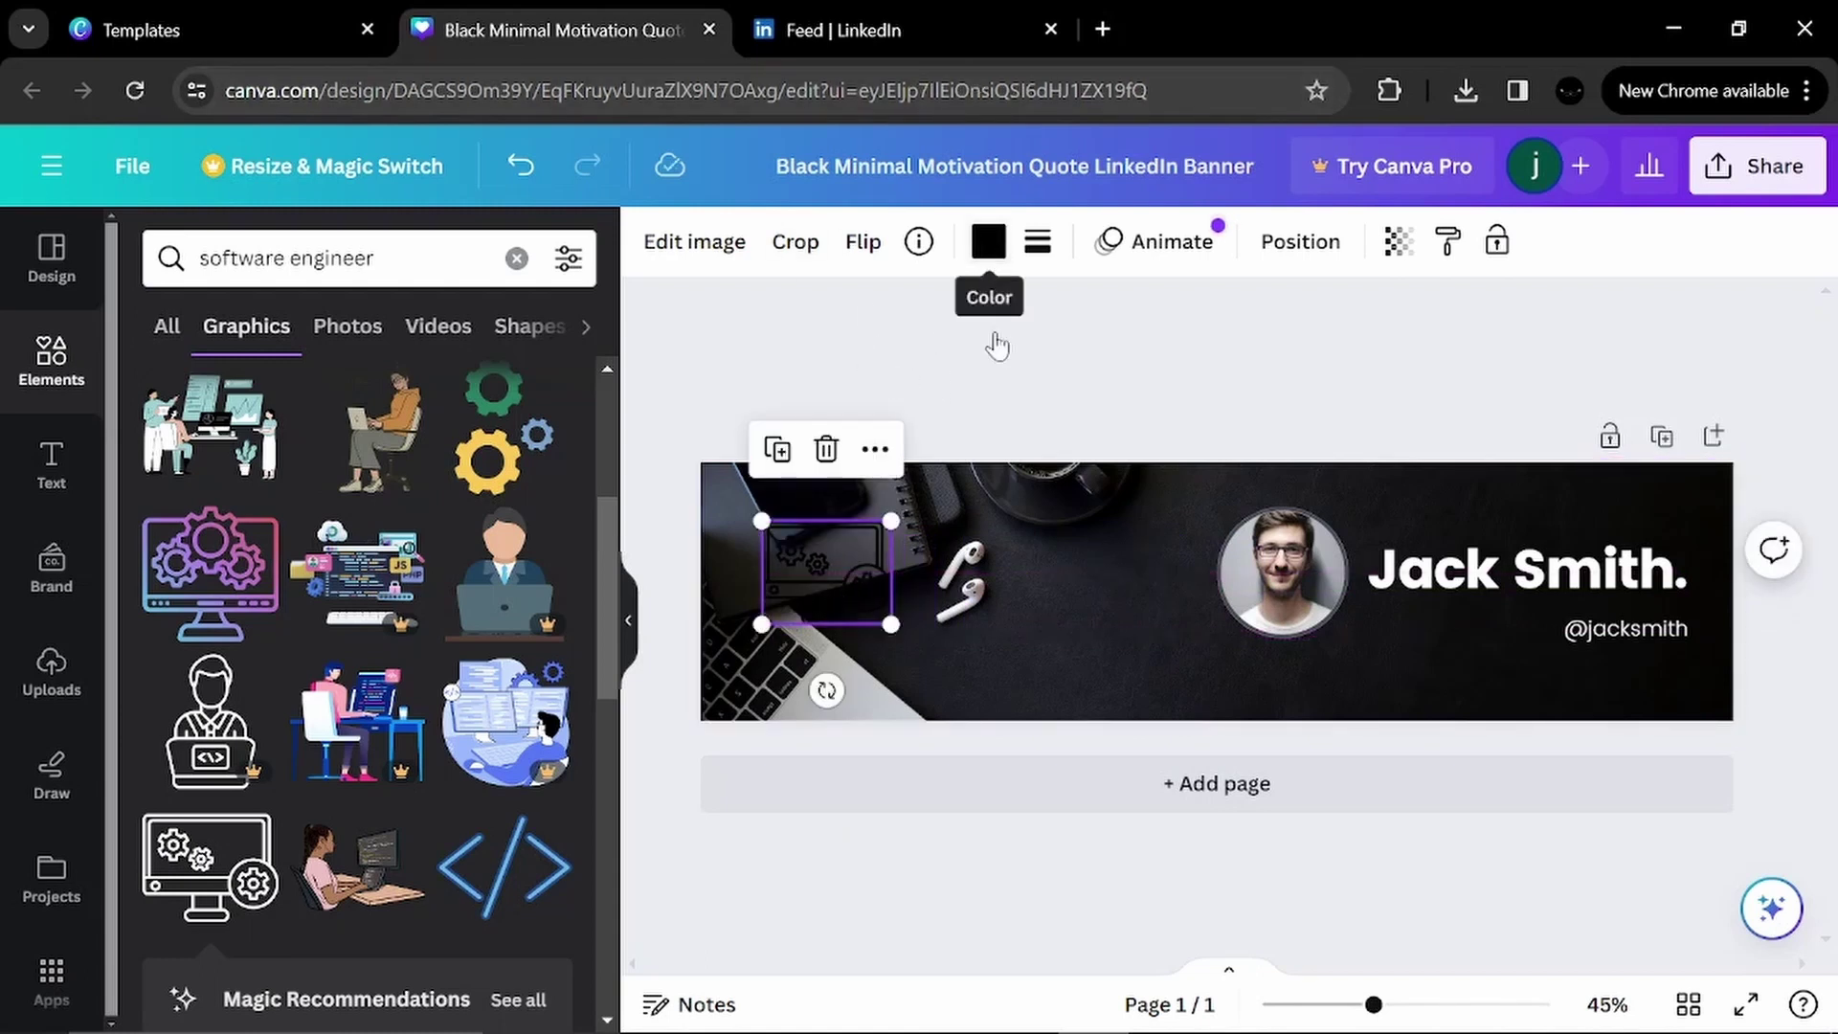
click(988, 241)
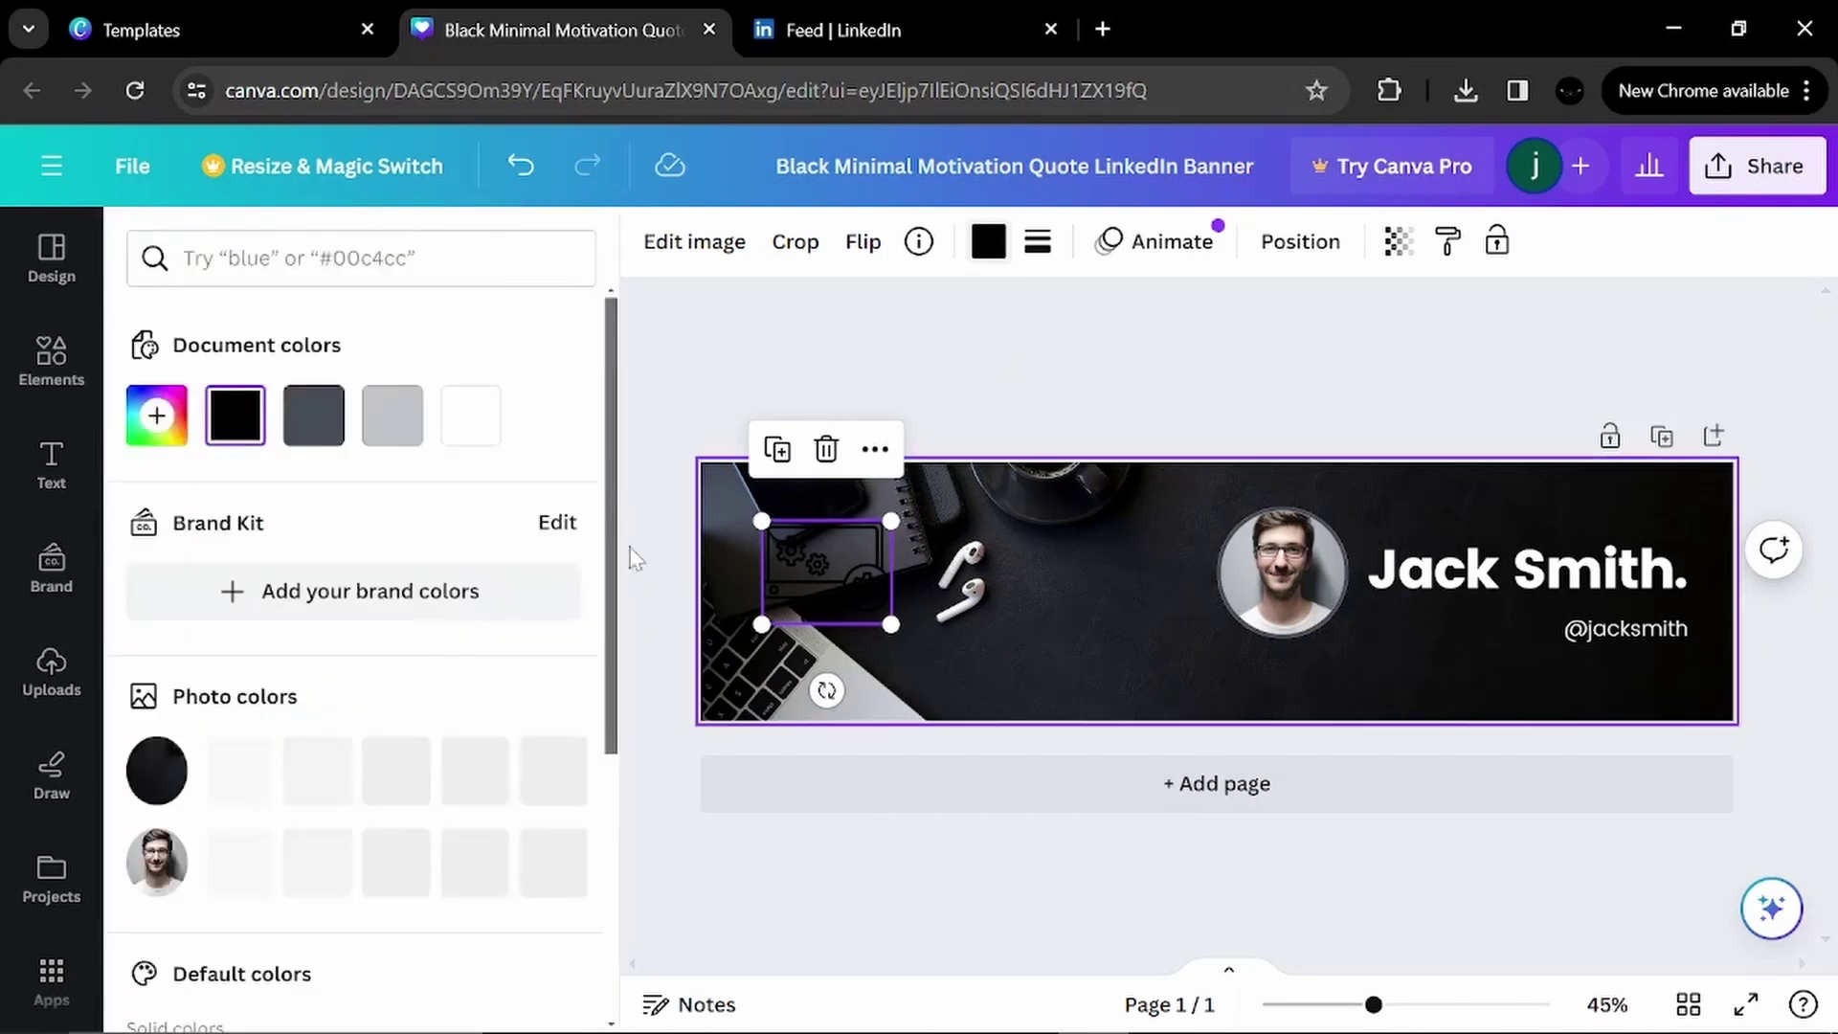
click(470, 421)
click(785, 577)
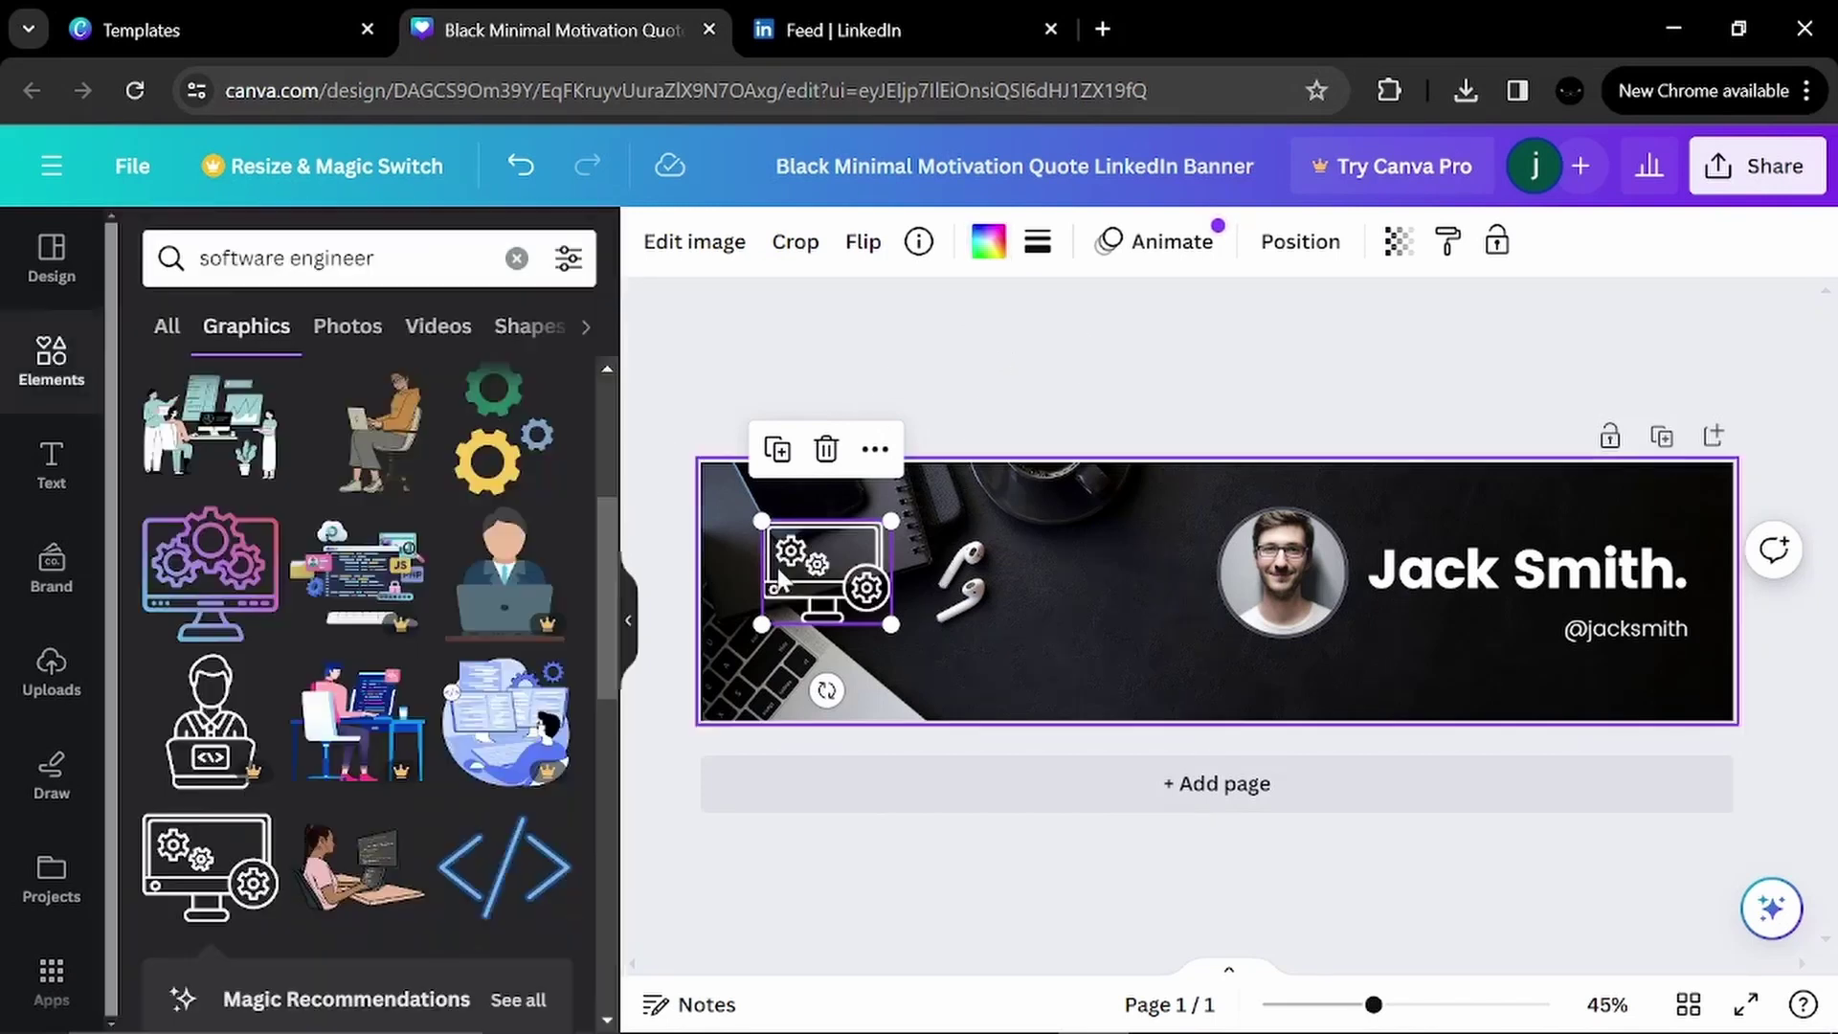
drag(817, 567, 1096, 573)
click(1032, 560)
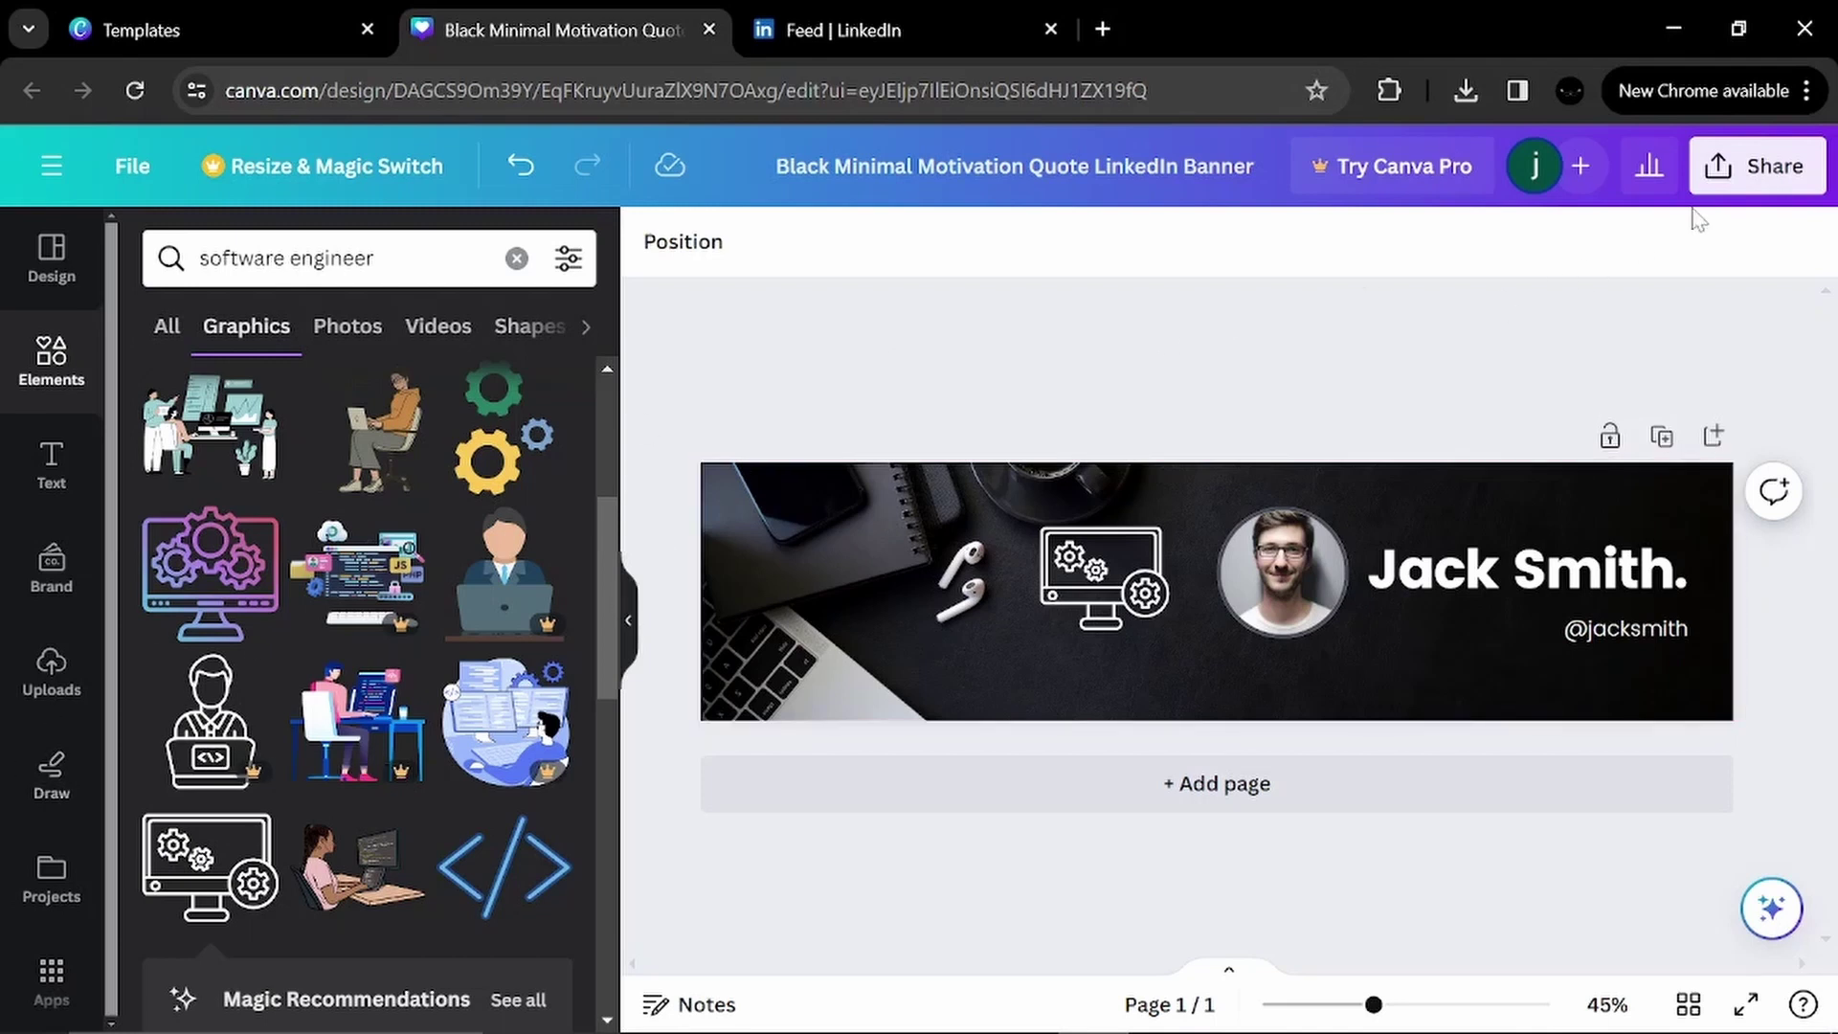
Download the design from the Share menu as 'Black Minimal Motivation Quote LinkedIn Banner.png'.
click(1735, 172)
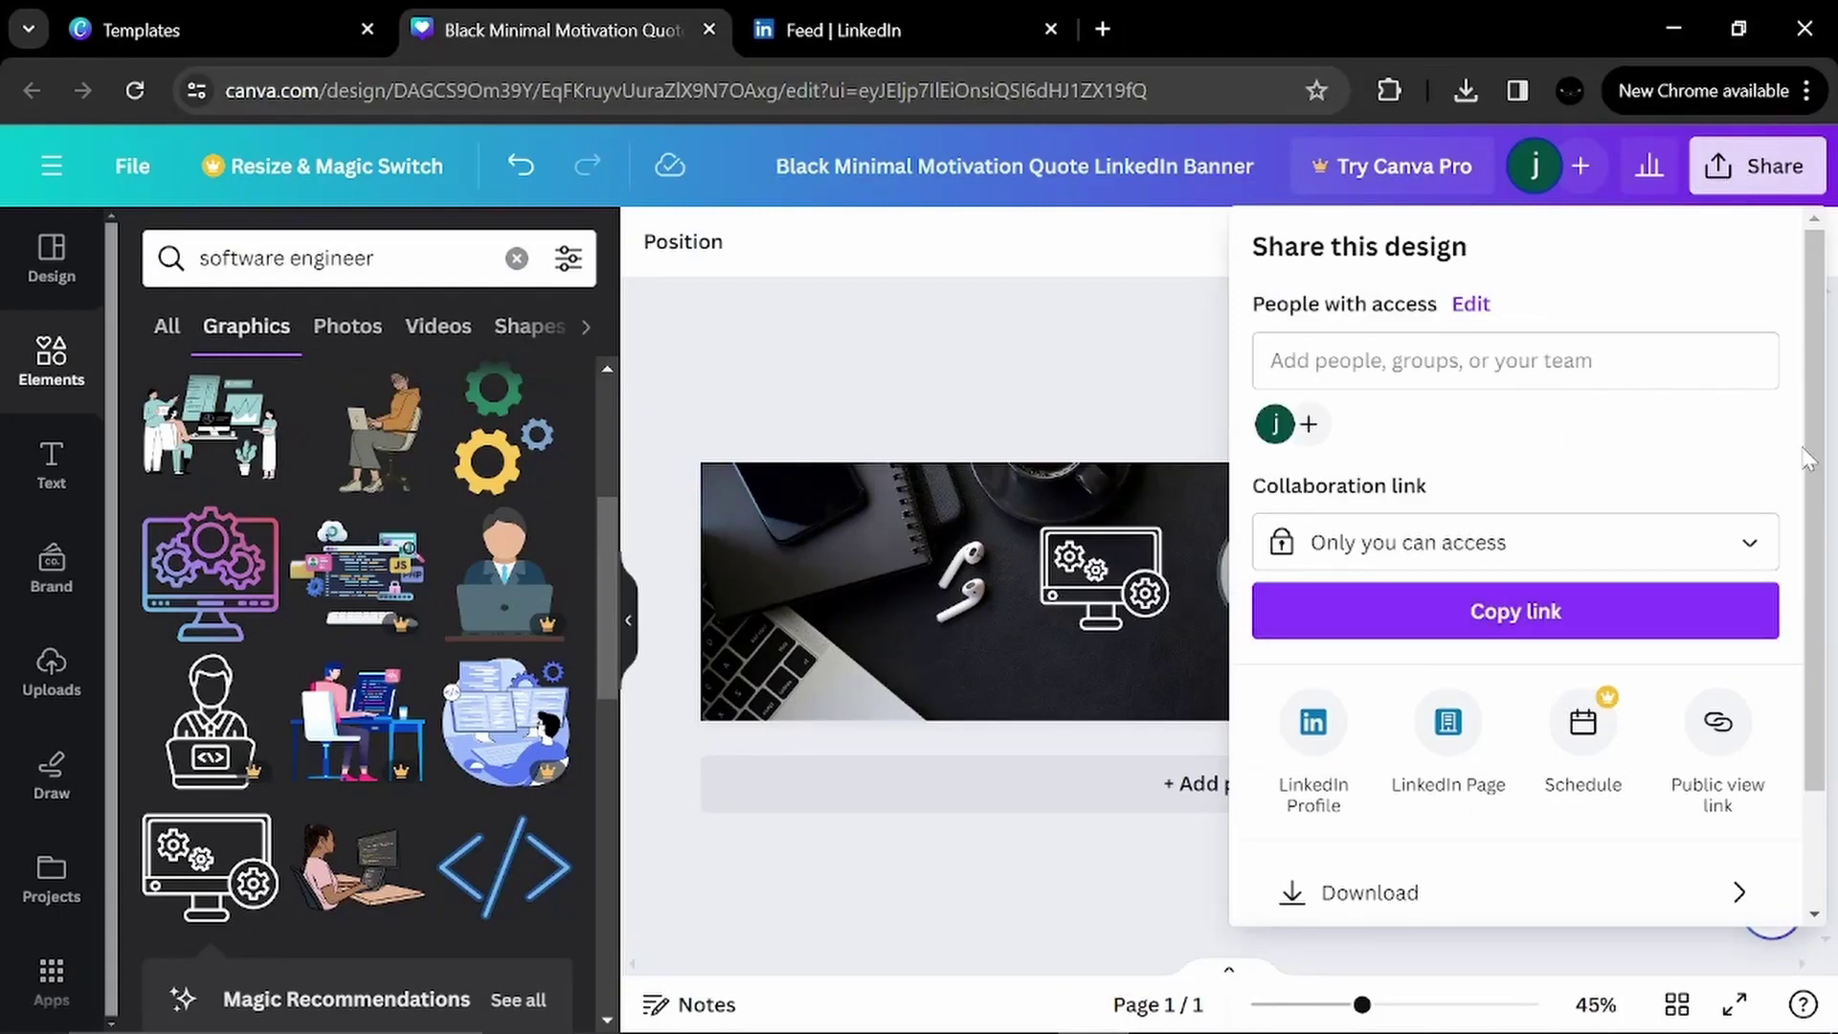
scroll(1828, 603, down, 3)
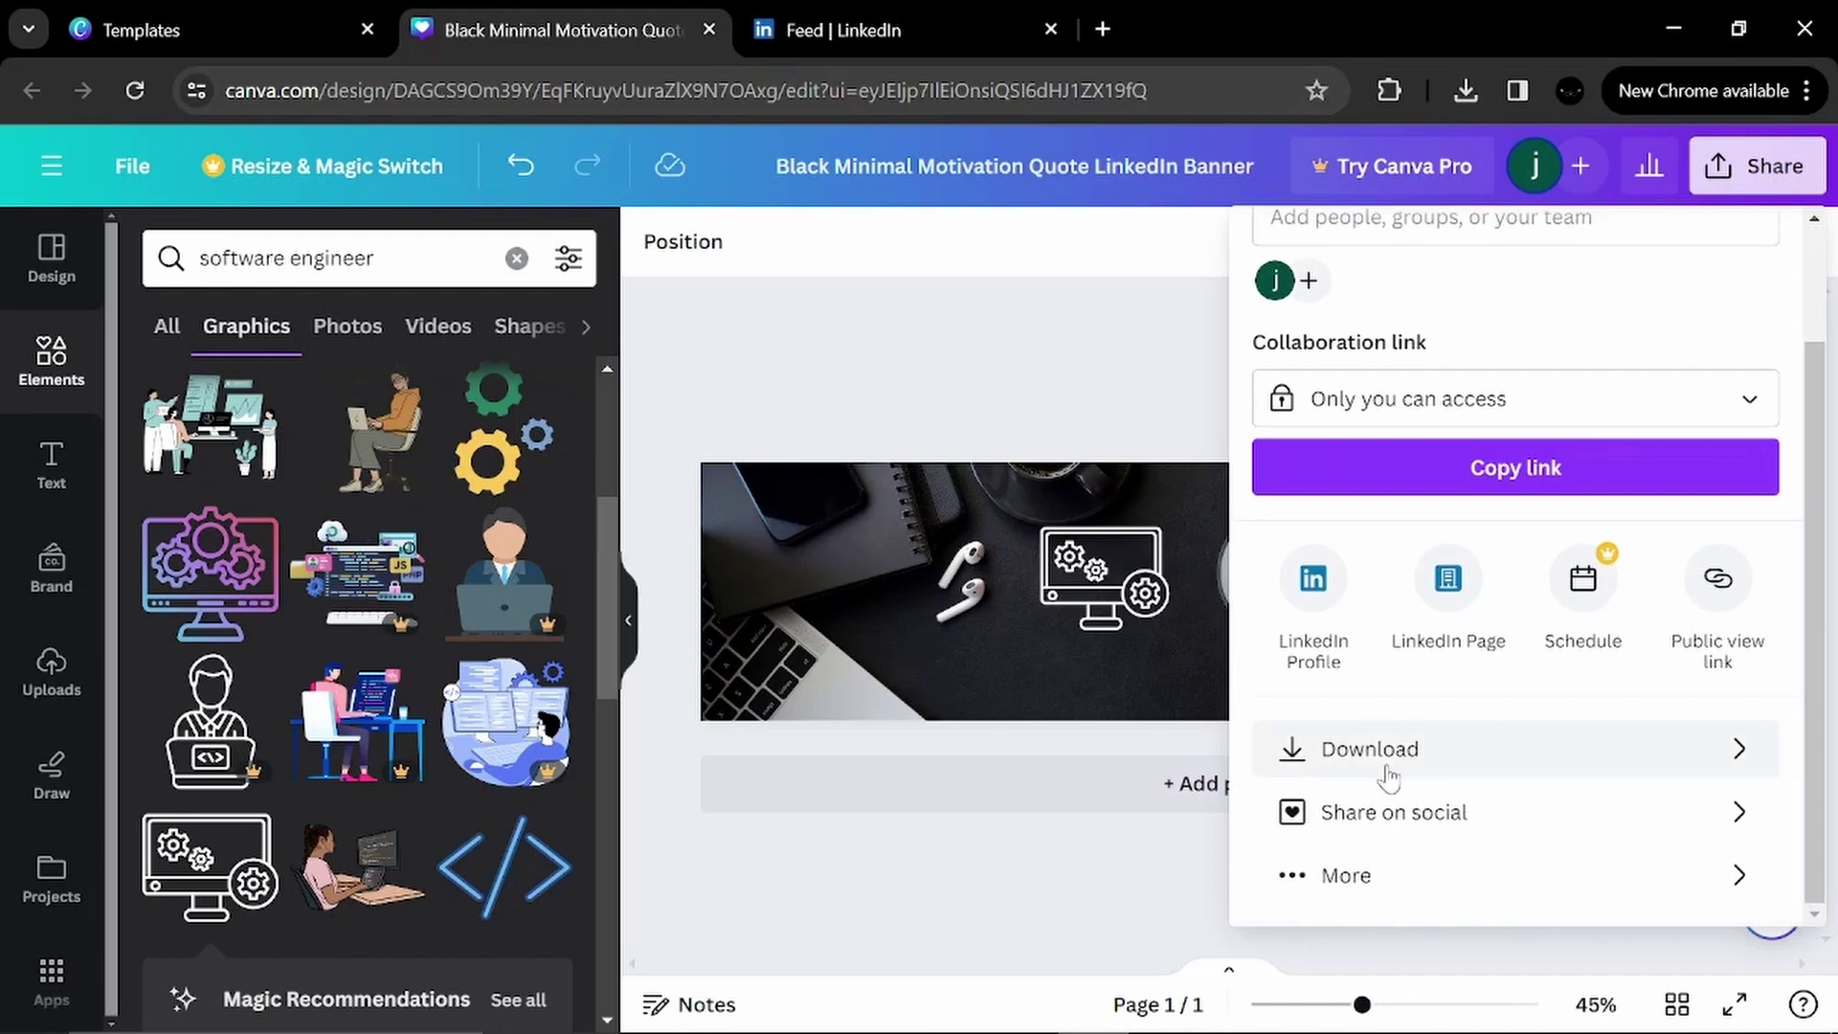
click(1388, 749)
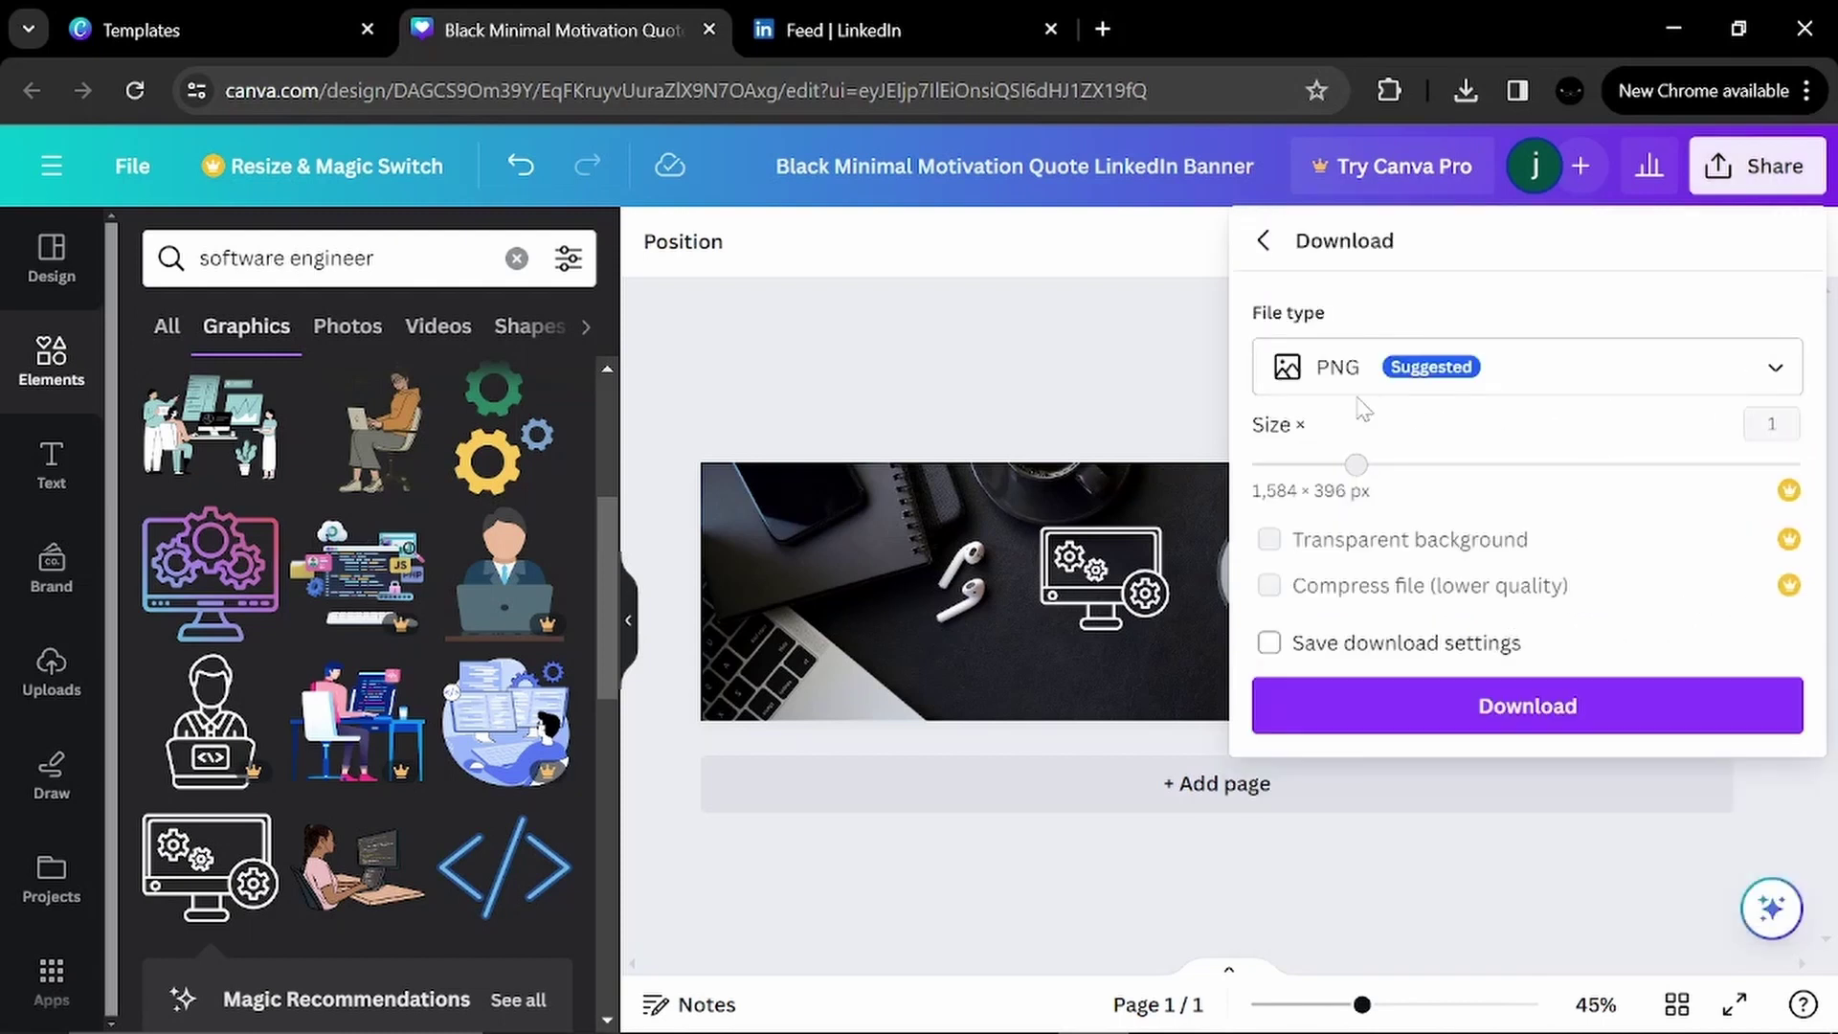
click(1551, 728)
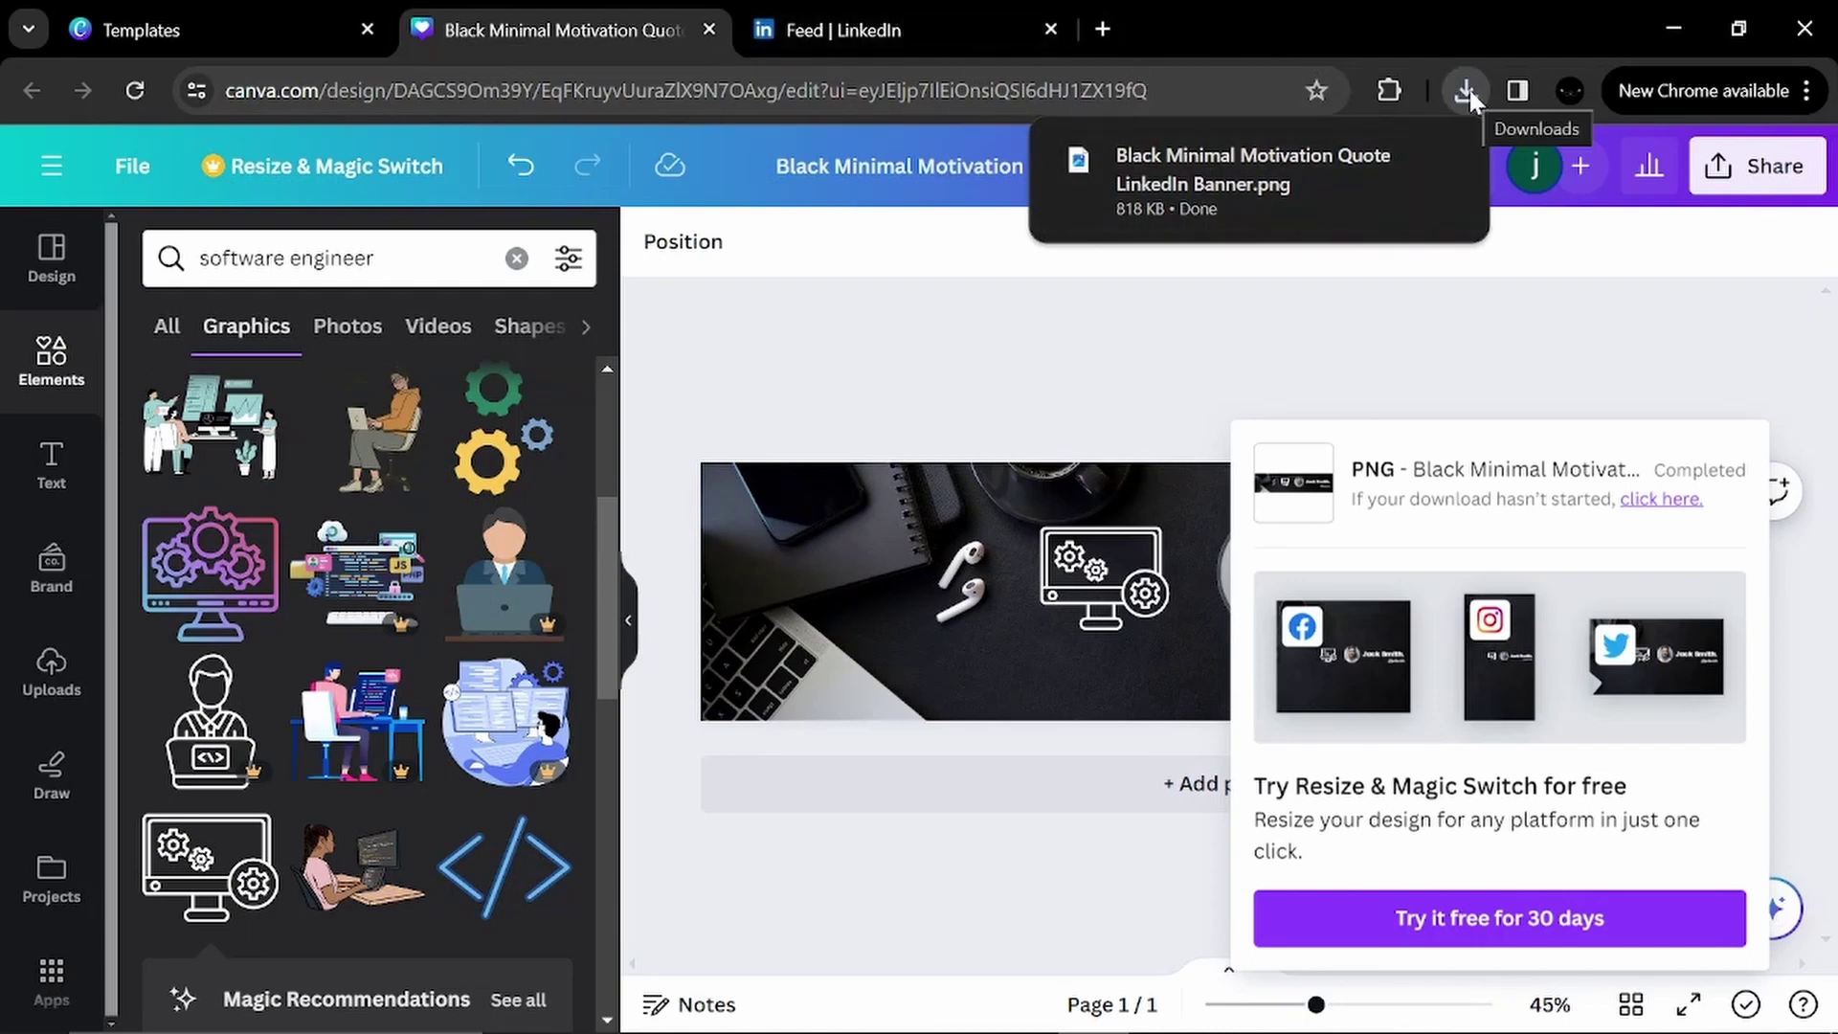
In LinkedIn, dismiss the visibility notice and messaging panel, then open your profile via Me.
click(823, 39)
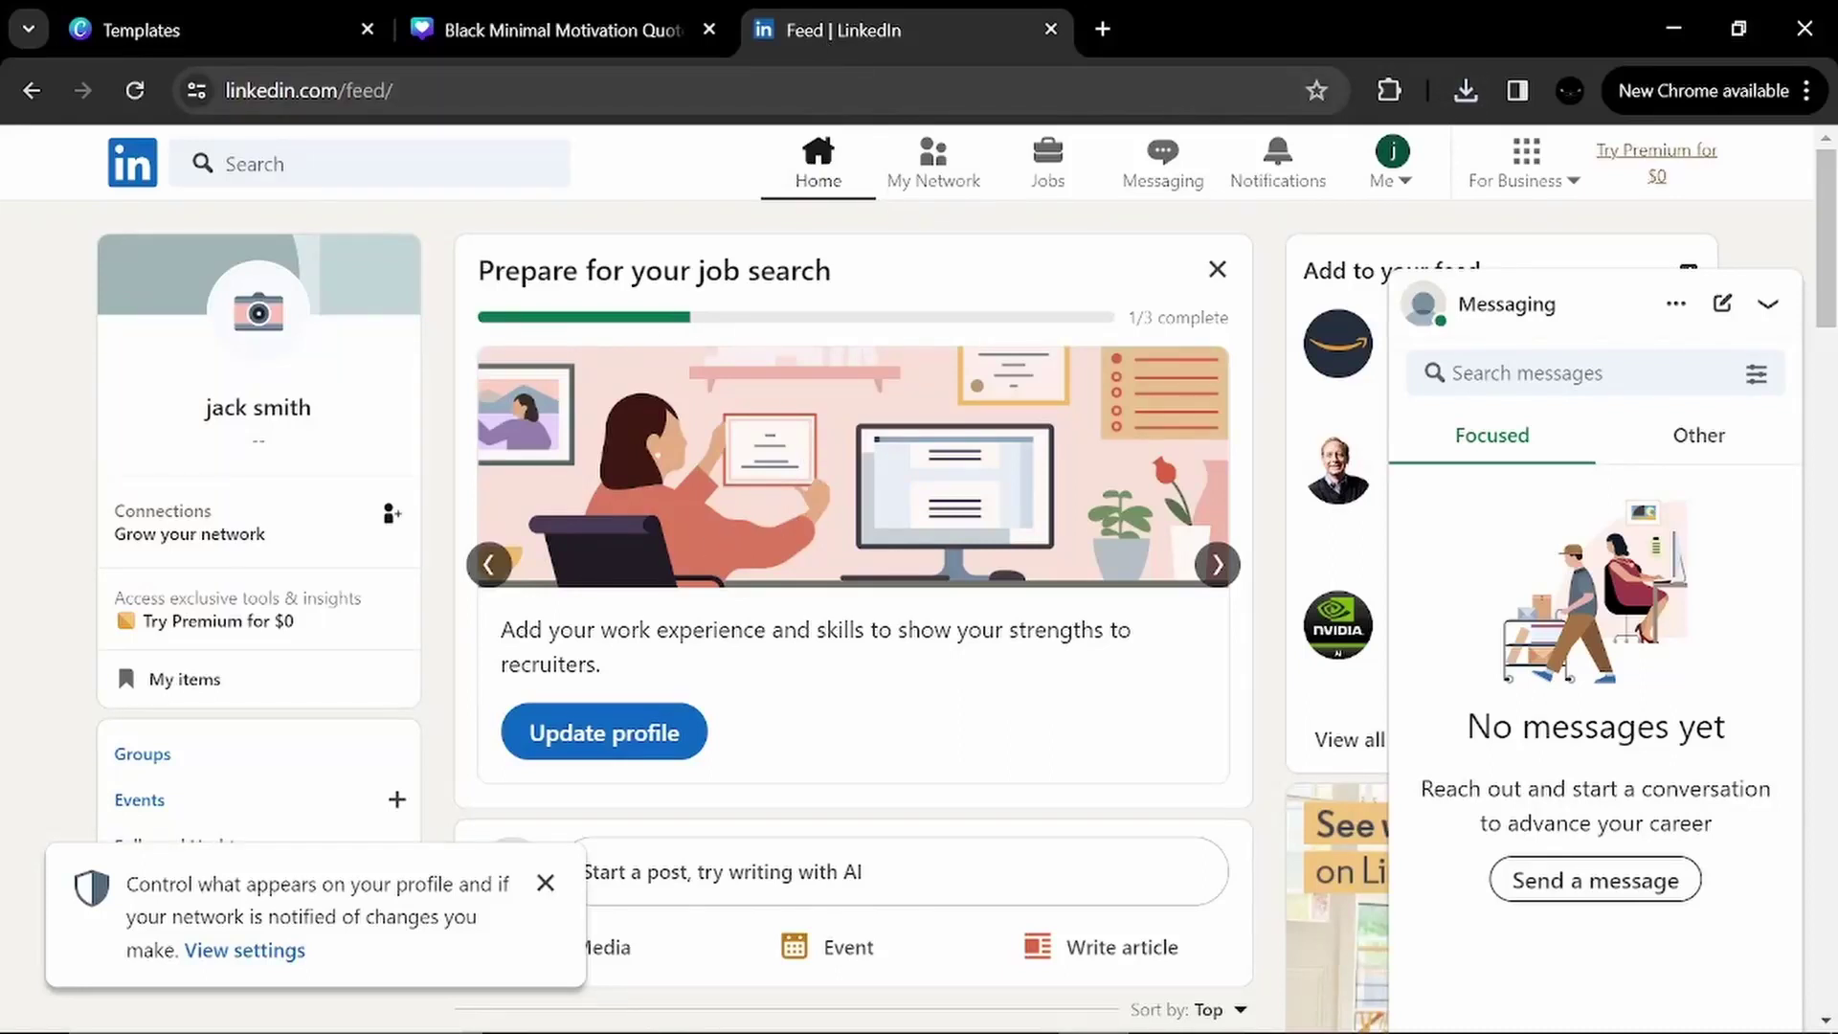
click(546, 883)
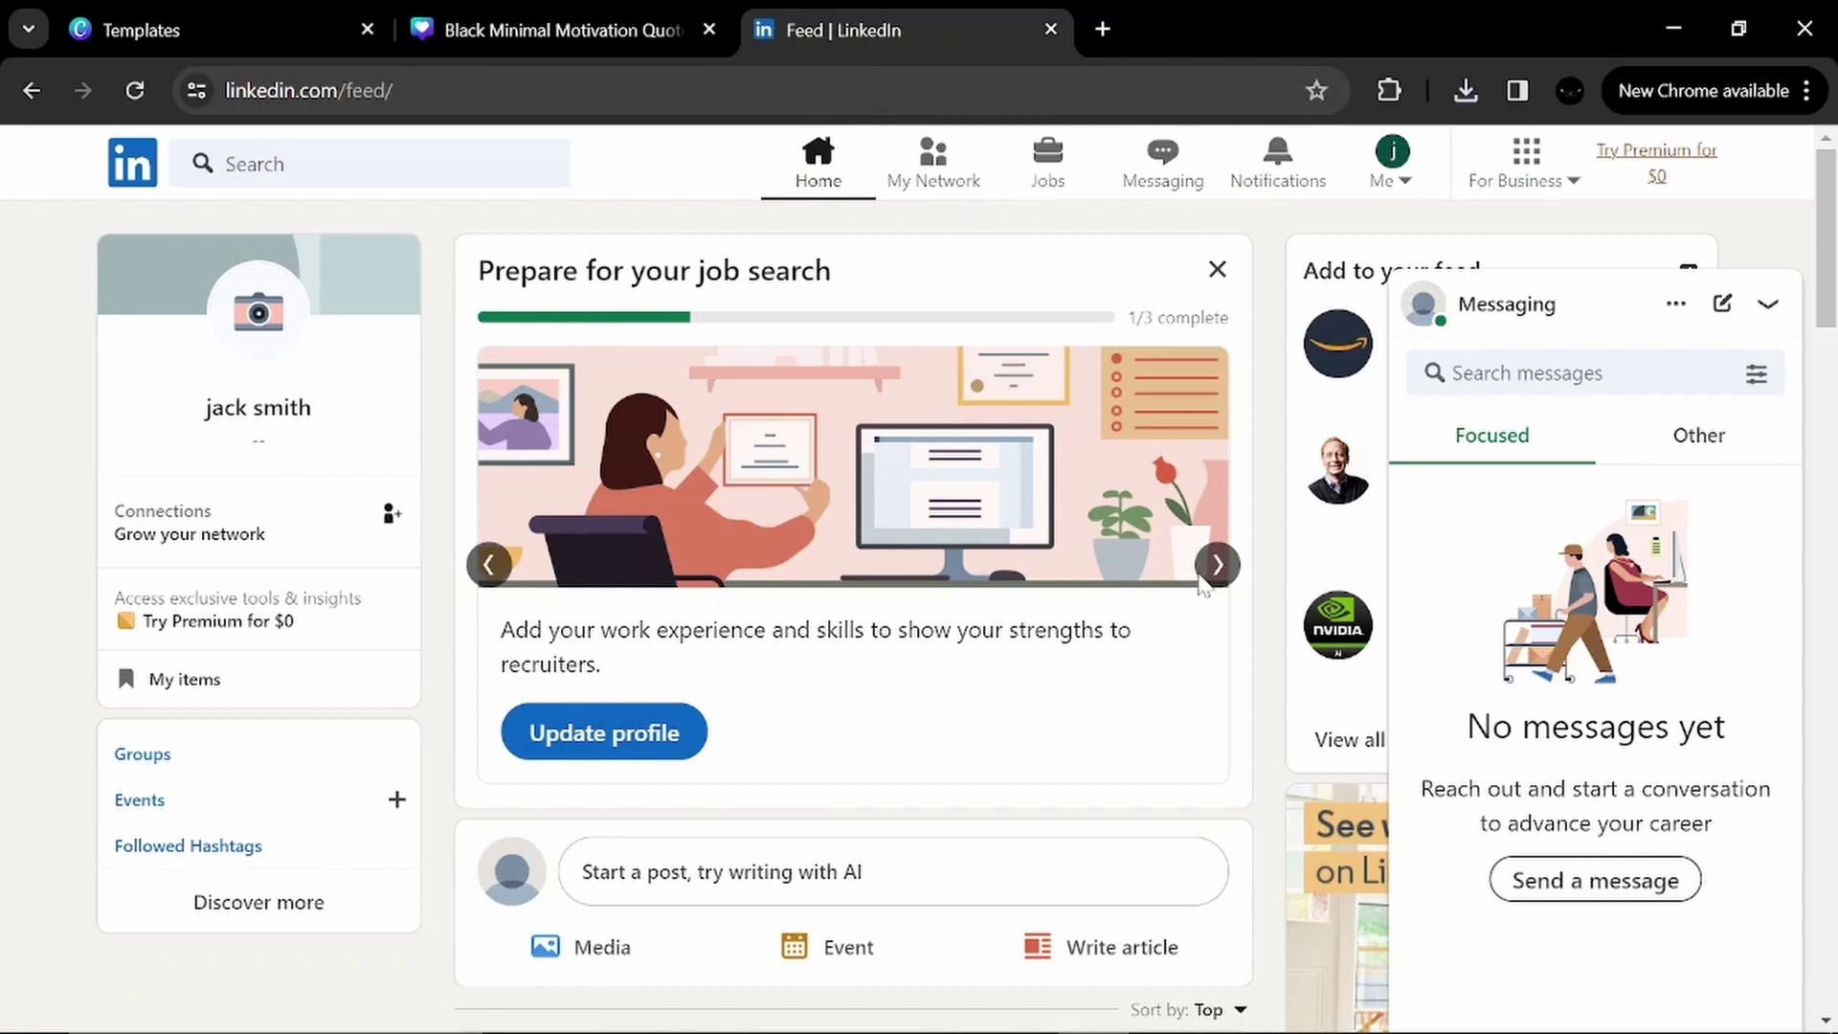
click(1768, 305)
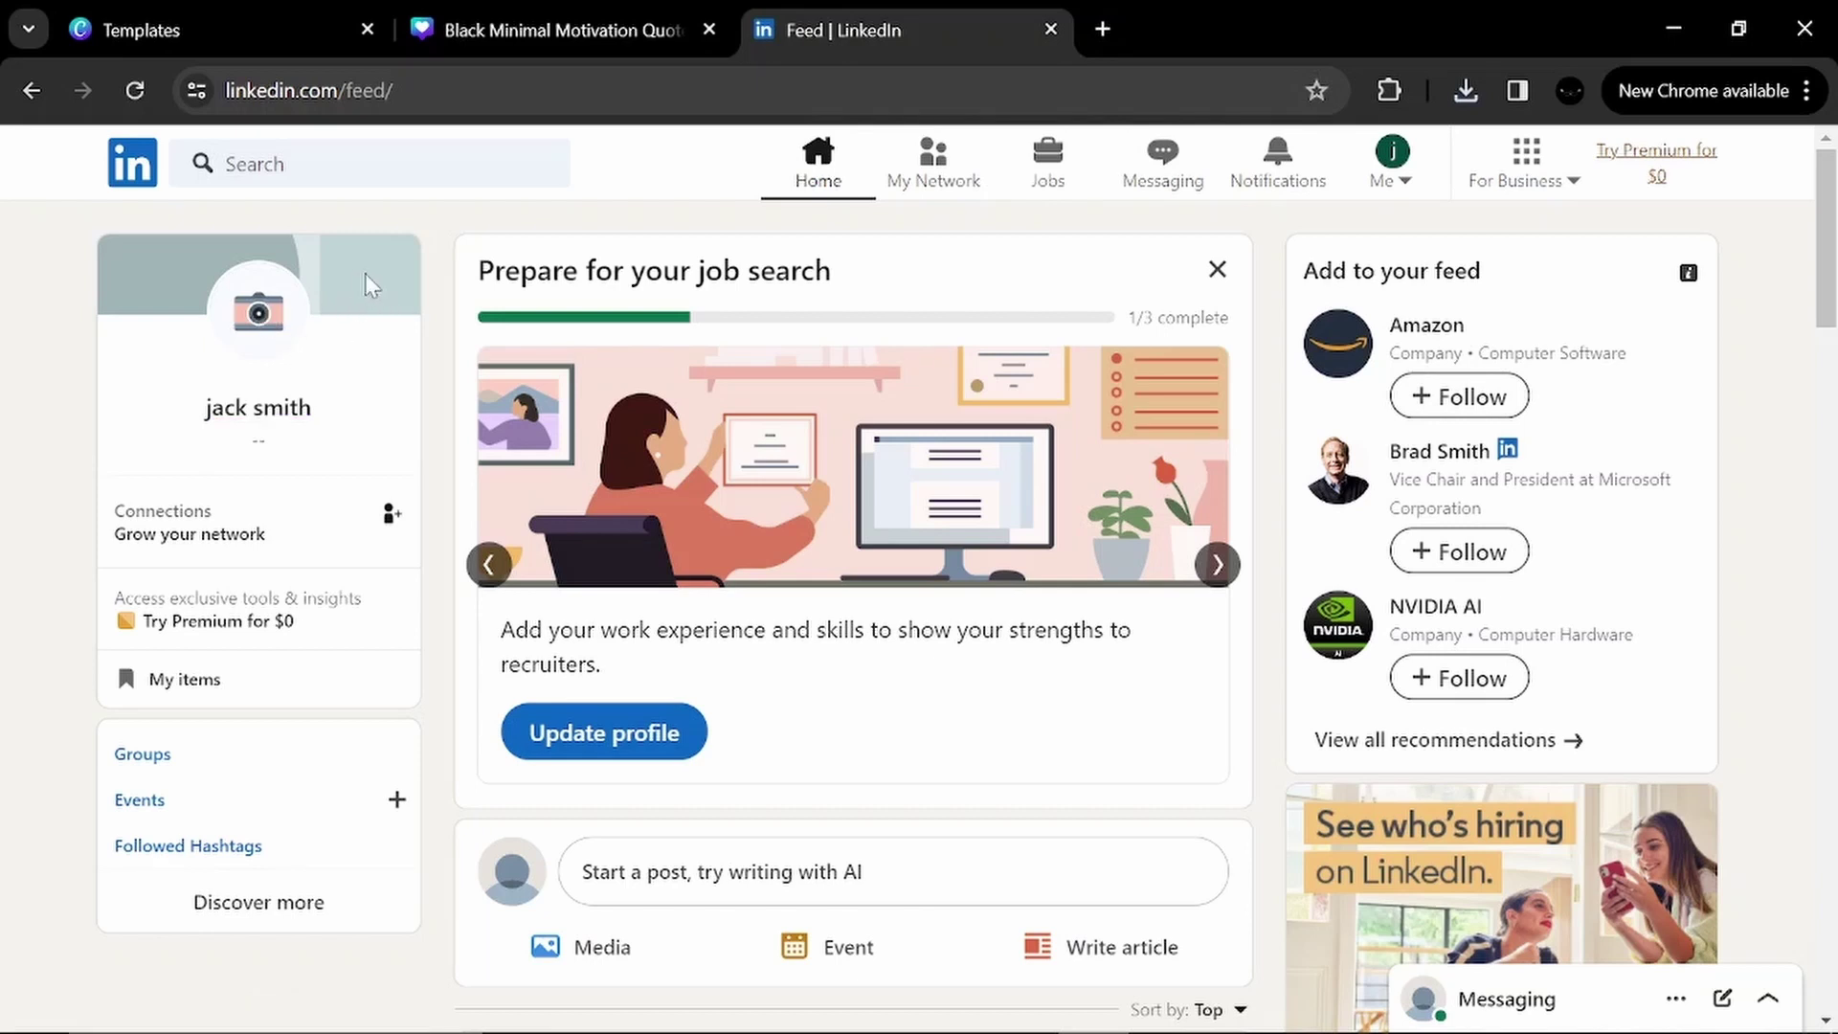
click(1392, 181)
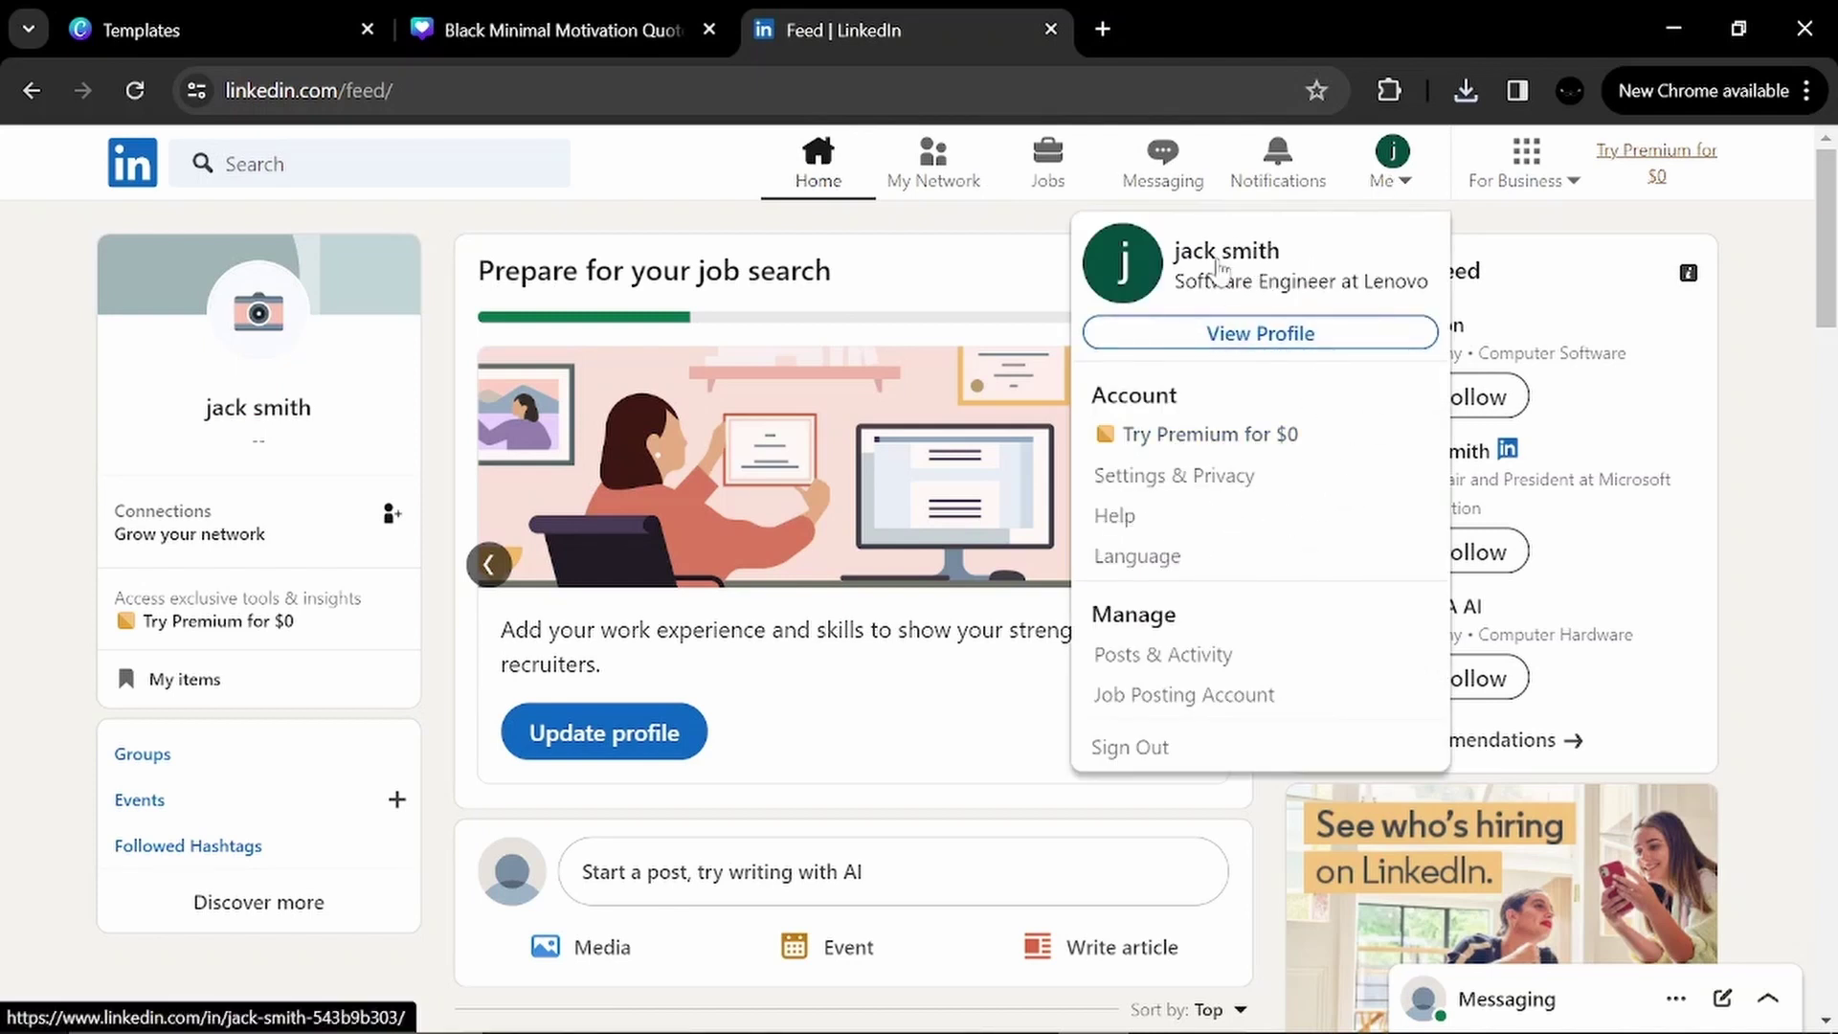
click(1251, 345)
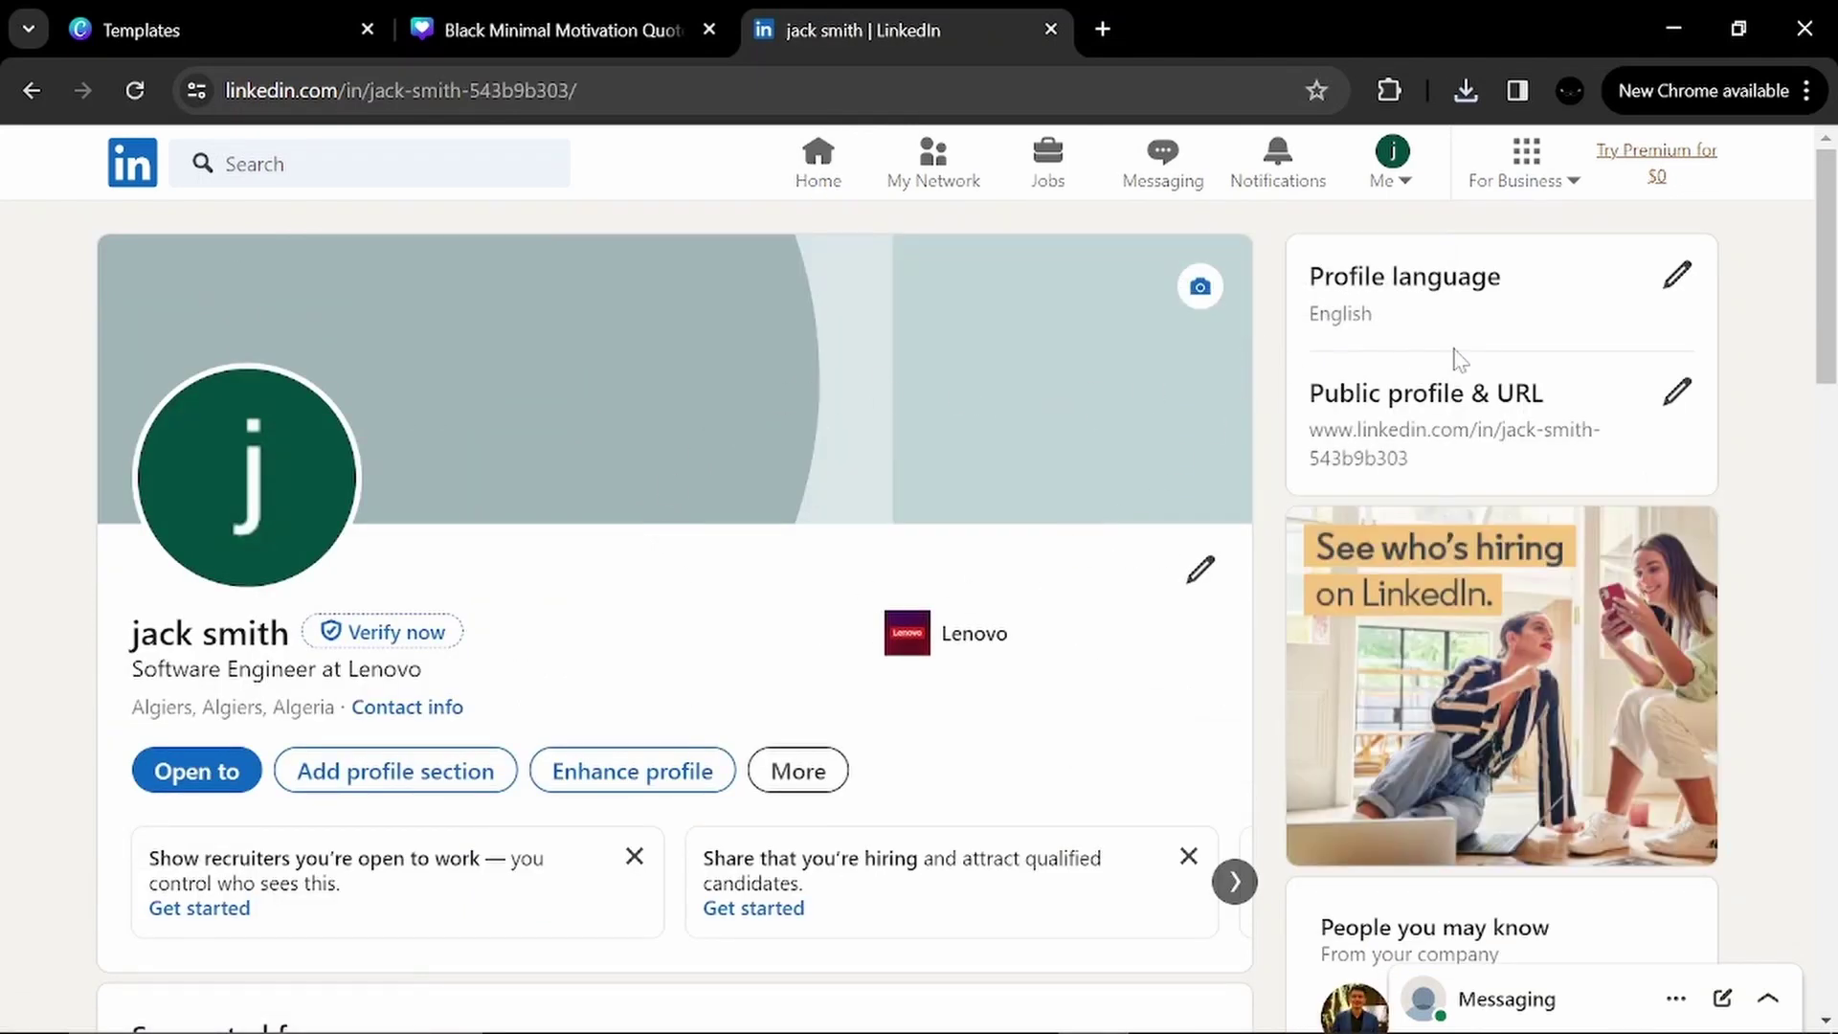
mouse_move(1825, 304)
mouse_down()
mouse_move(1825, 886)
mouse_move(1826, 304)
mouse_up()
Choose the Black Minimal Motivation Quote LinkedIn Banner PNG from Downloads as the background photo.
click(1005, 426)
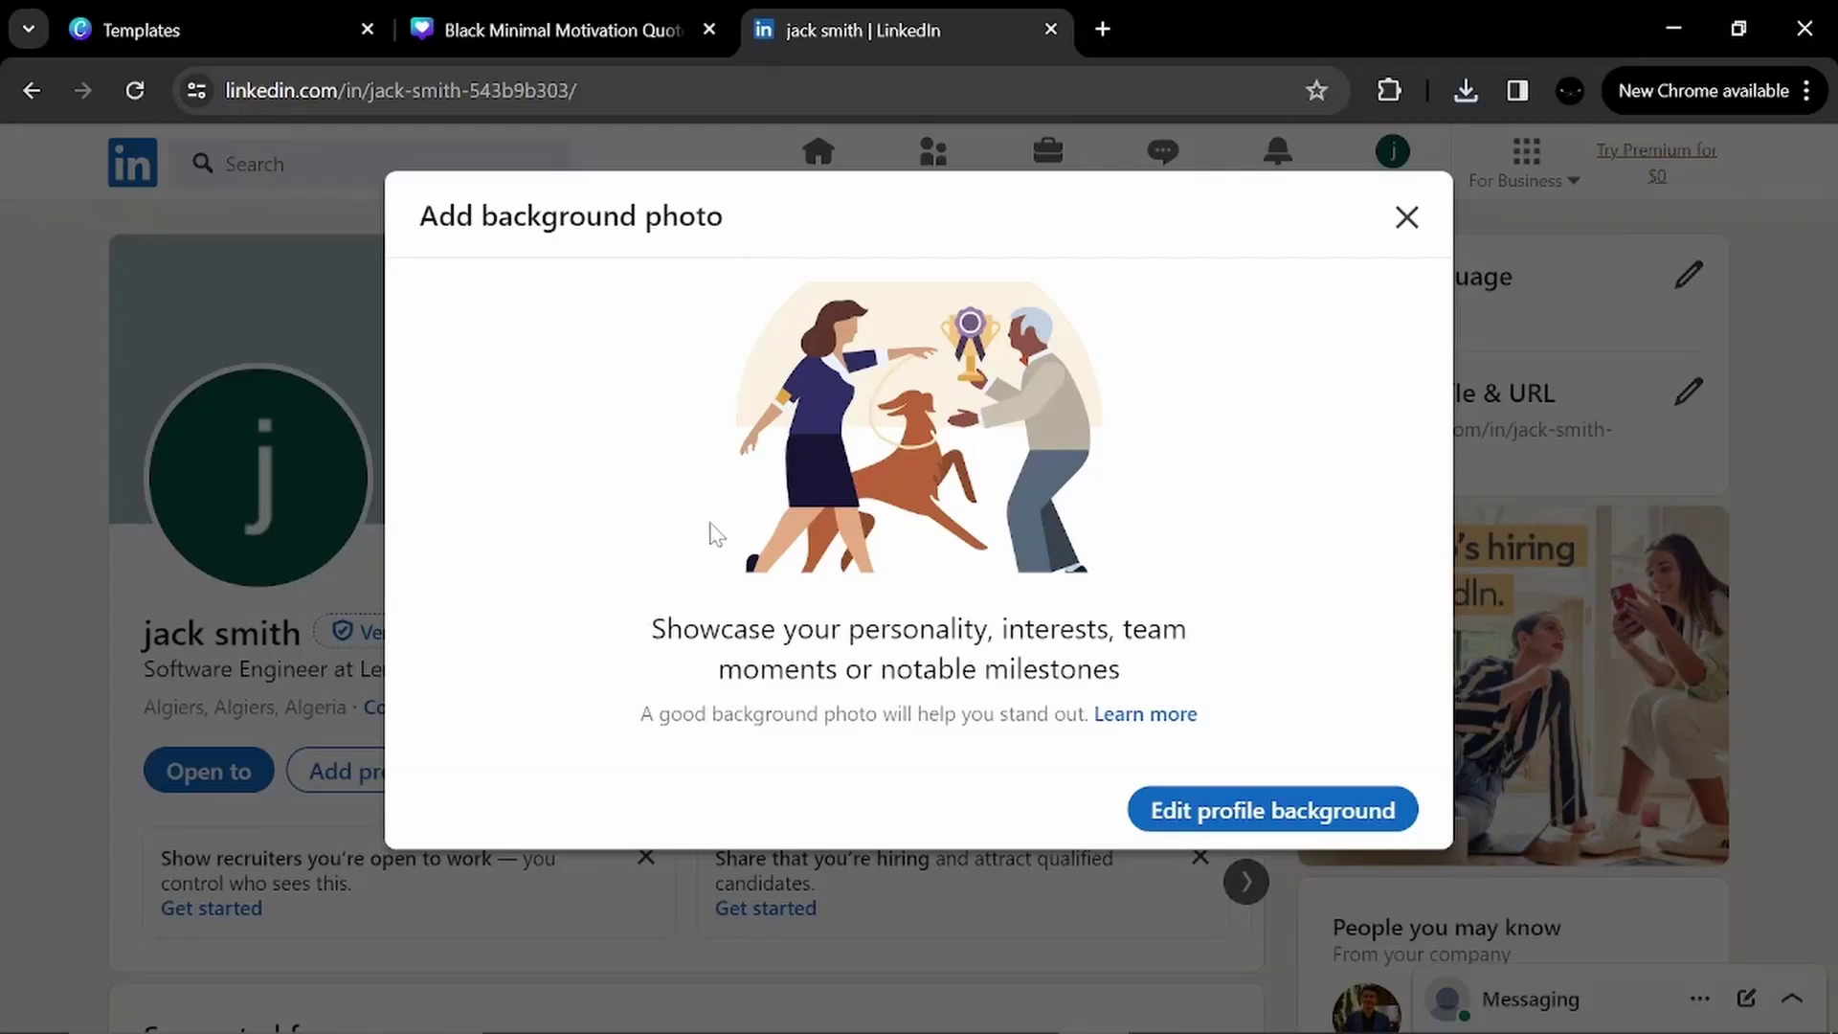
click(1259, 811)
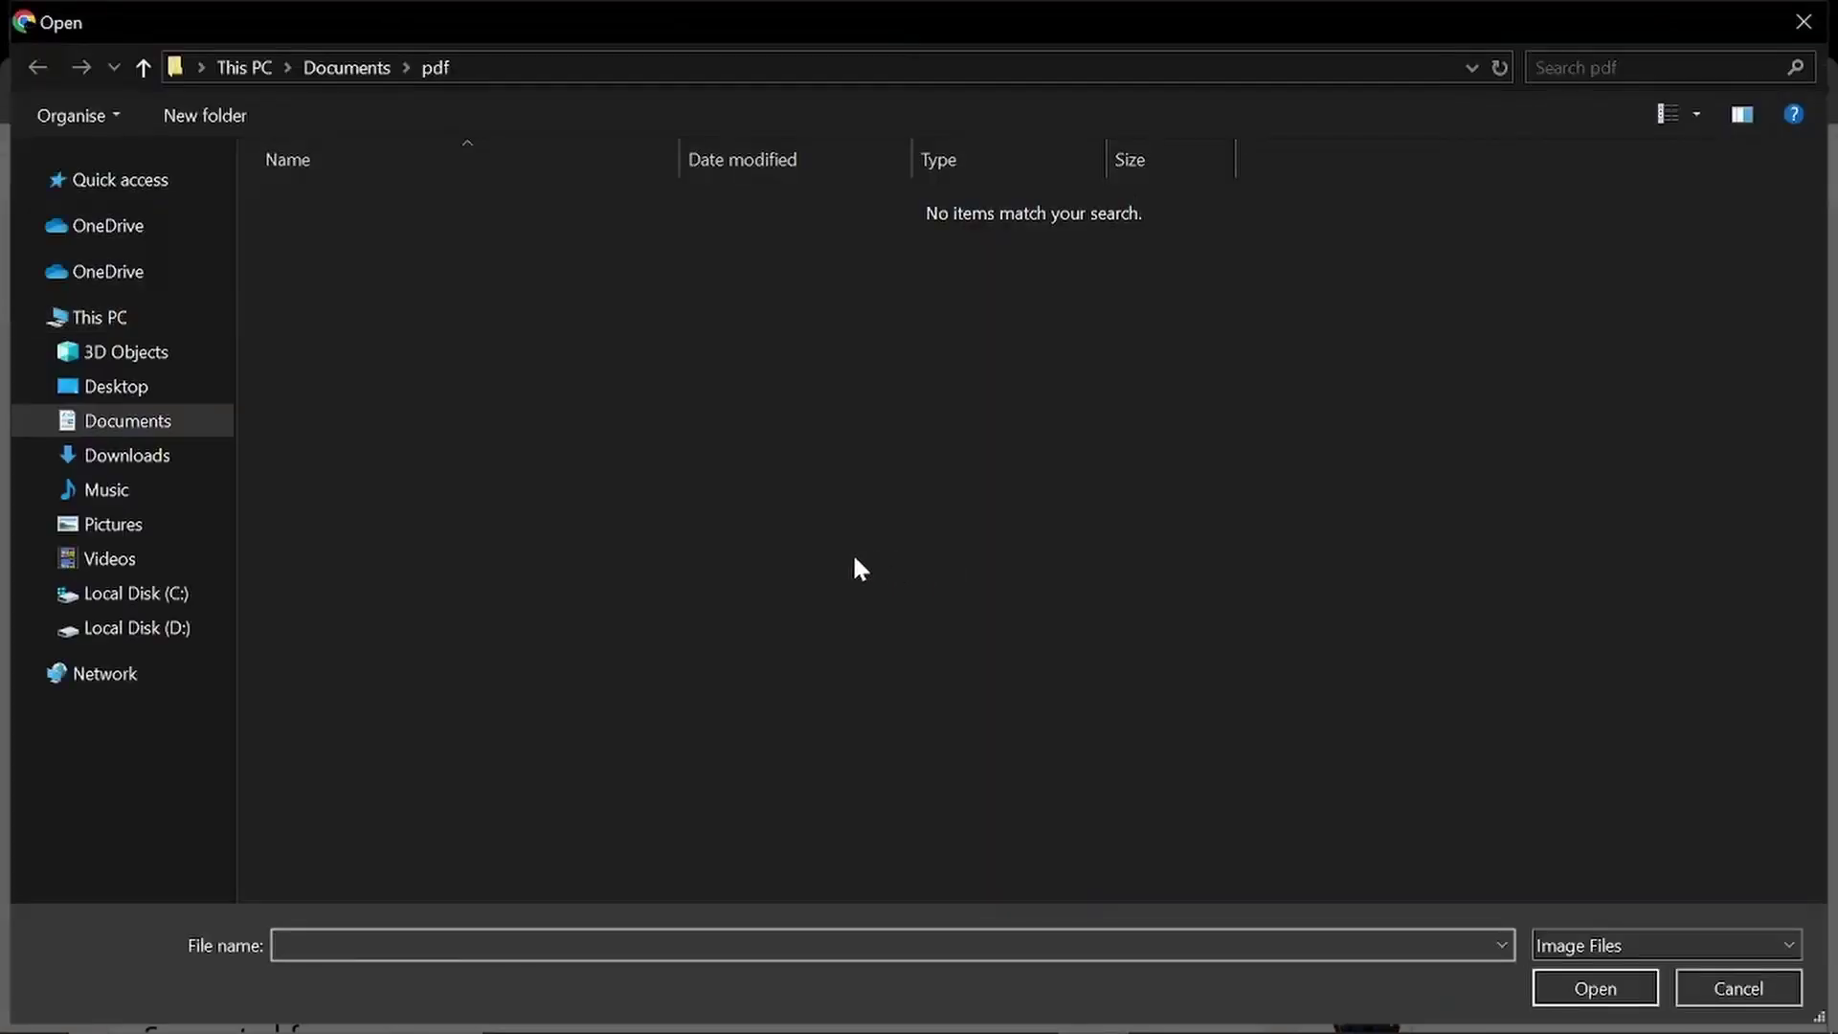
click(113, 460)
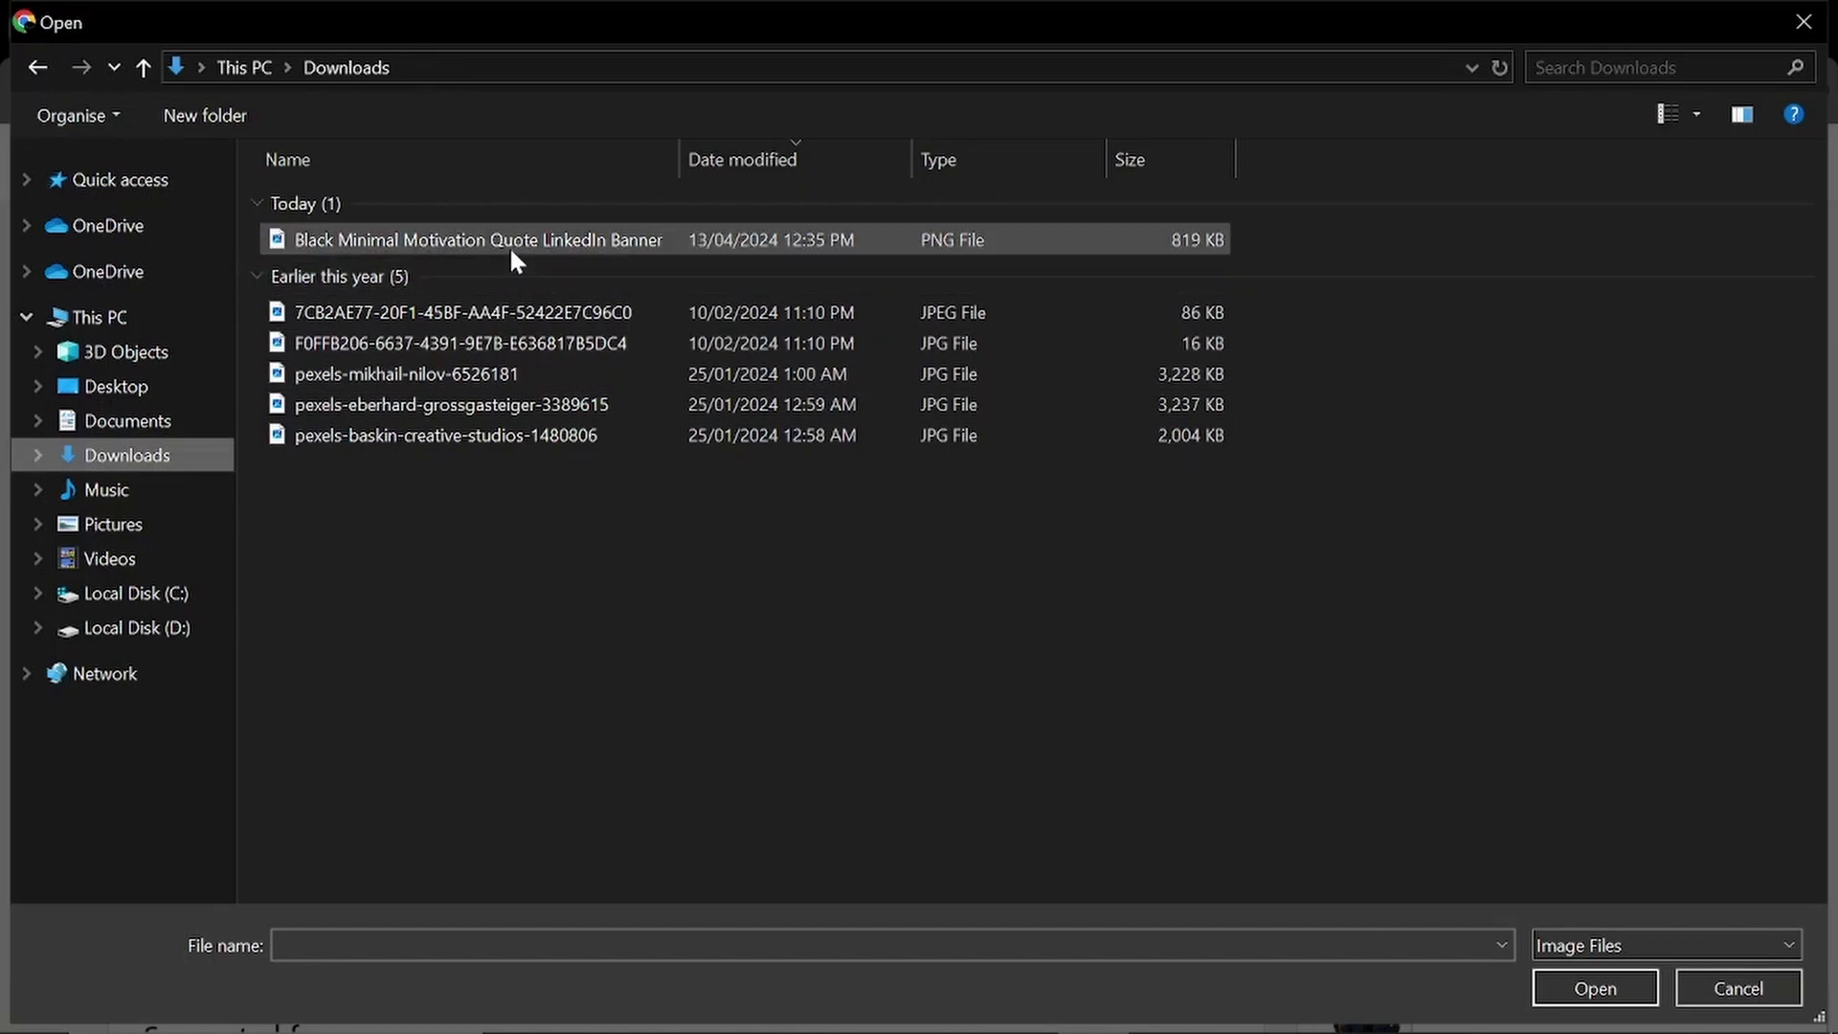
click(511, 251)
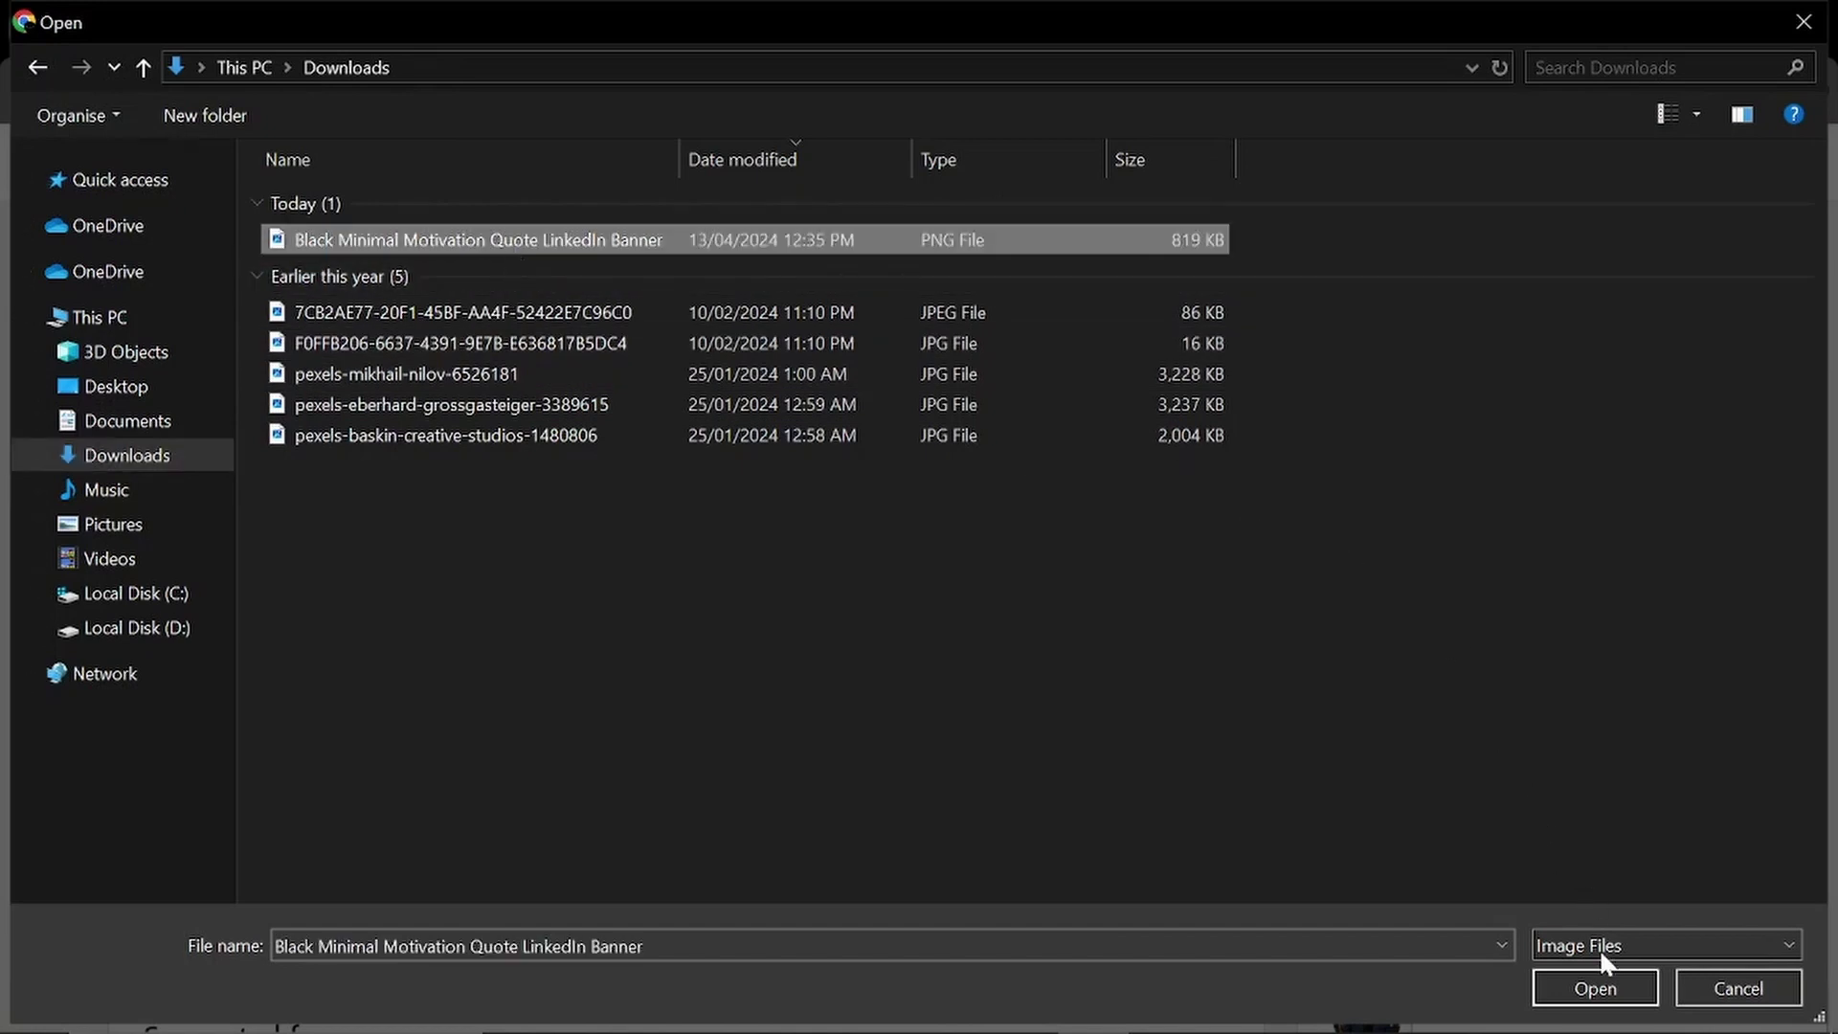
click(1594, 988)
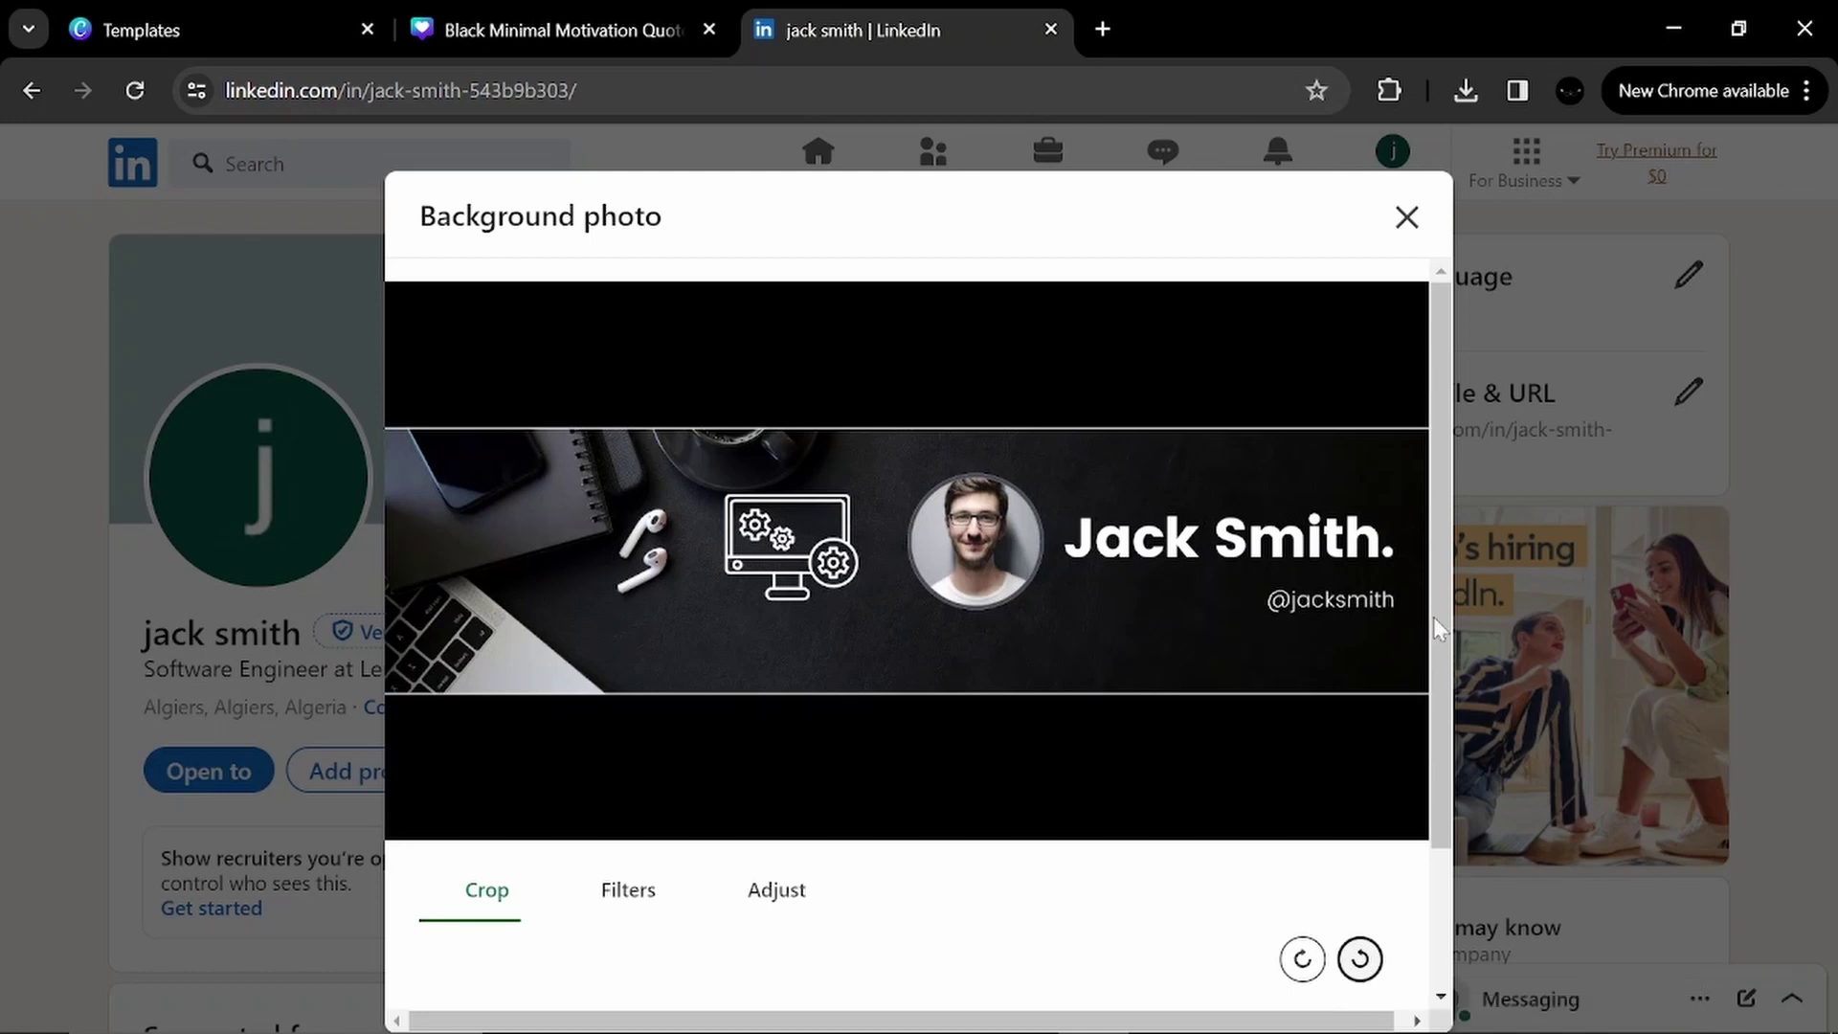
Review the banner in the editor's Crop, Zoom and Straighten controls, leaving them unchanged.
scroll(1435, 651, down, 2)
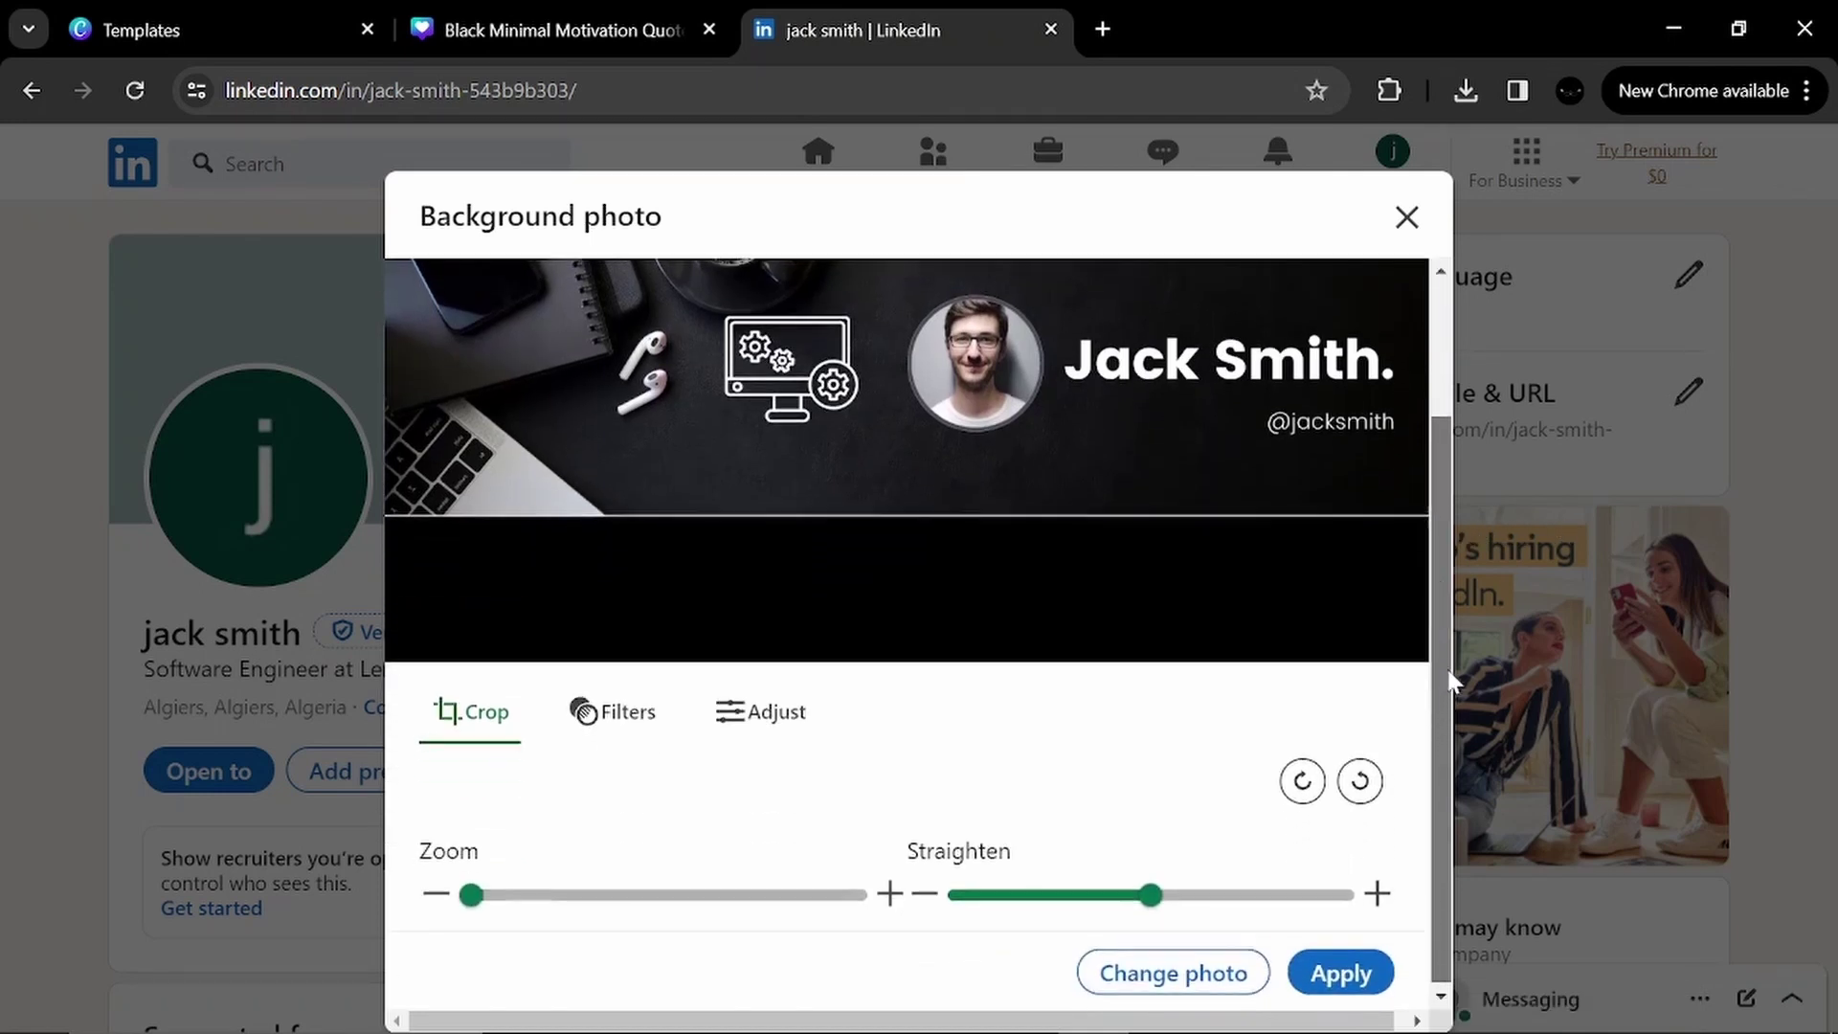
scroll(1451, 678, up, 1)
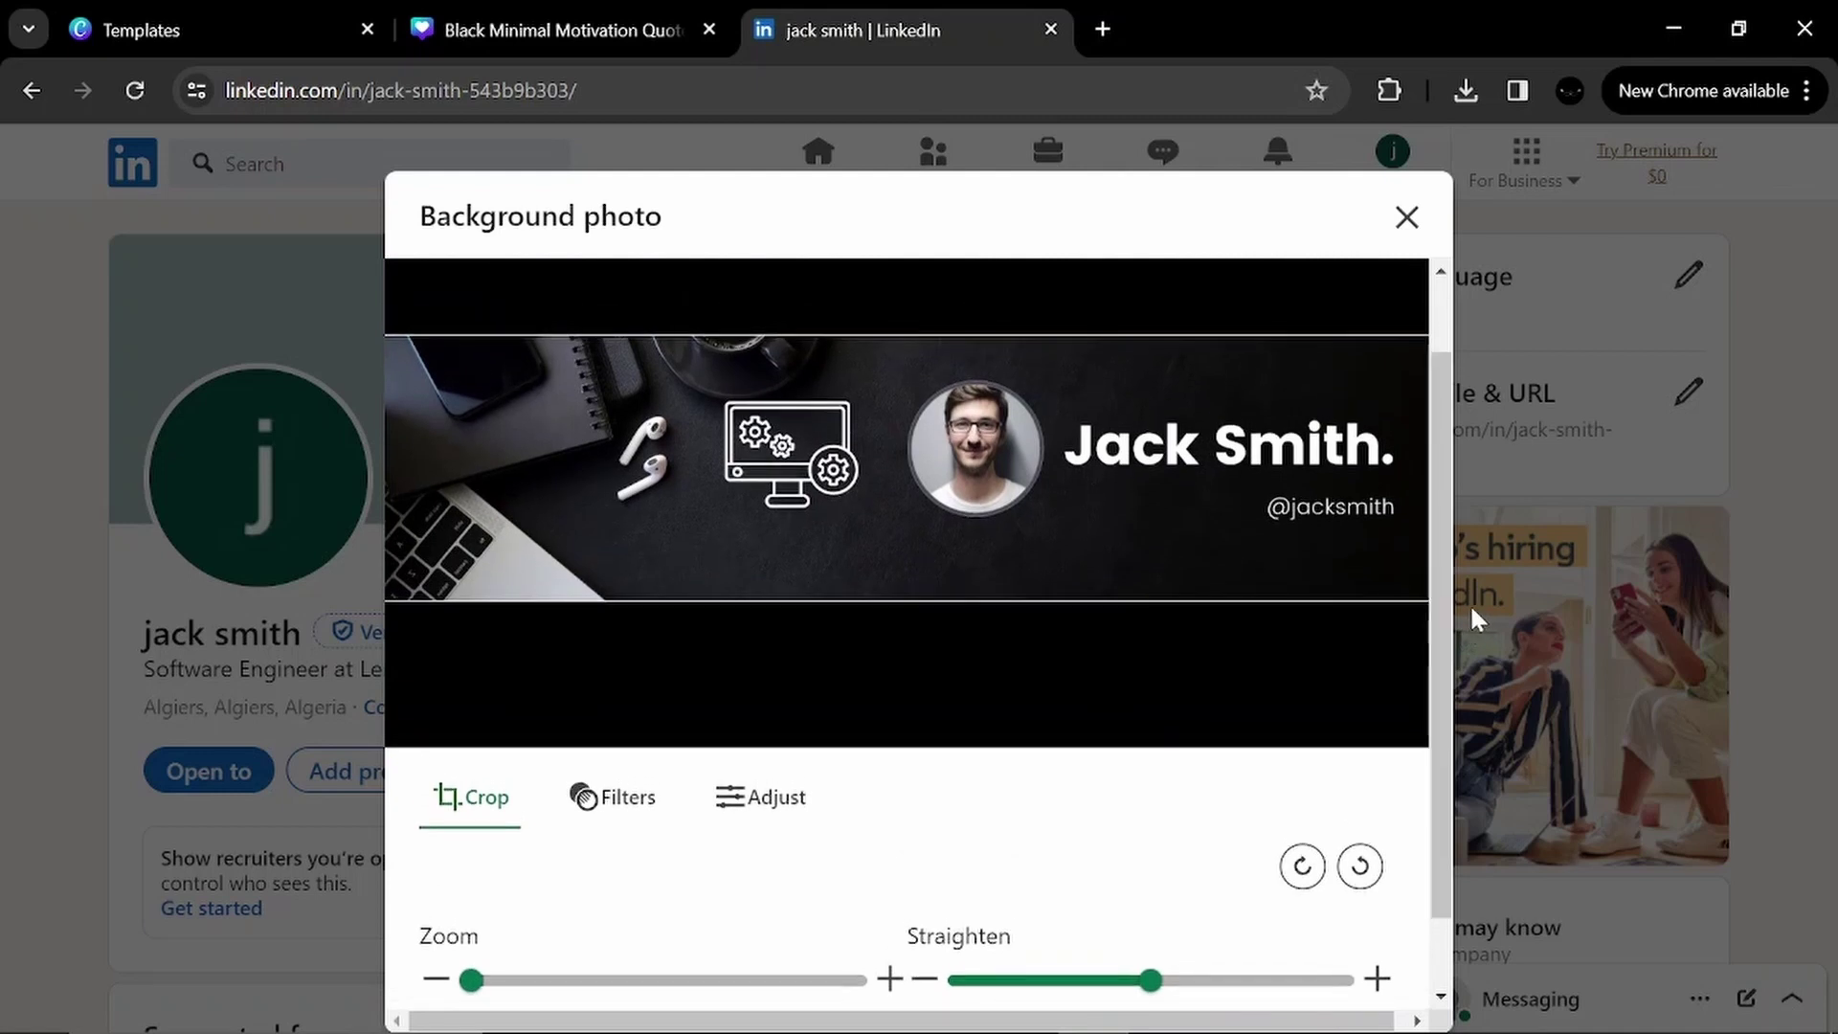
mouse_move(466, 986)
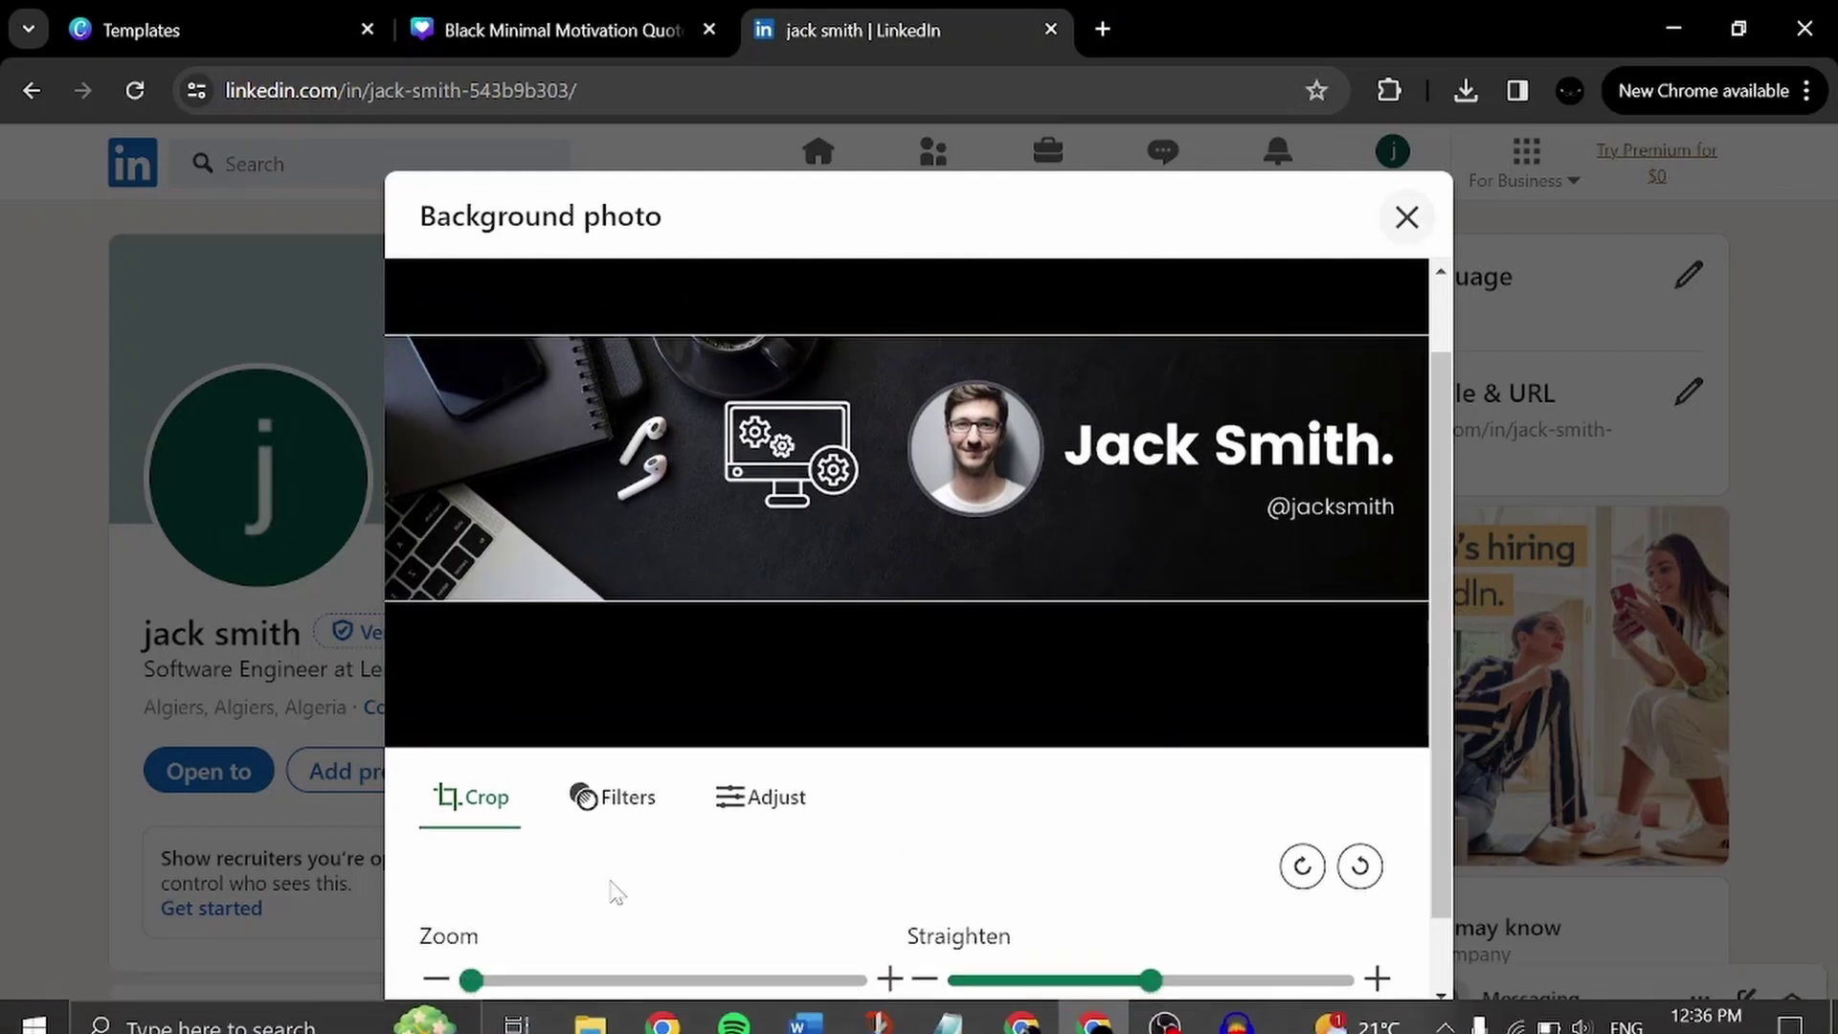
scroll(1436, 617, down, 1)
mouse_move(1435, 617)
mouse_down()
mouse_move(1436, 445)
mouse_move(1435, 593)
mouse_move(1411, 628)
mouse_up()
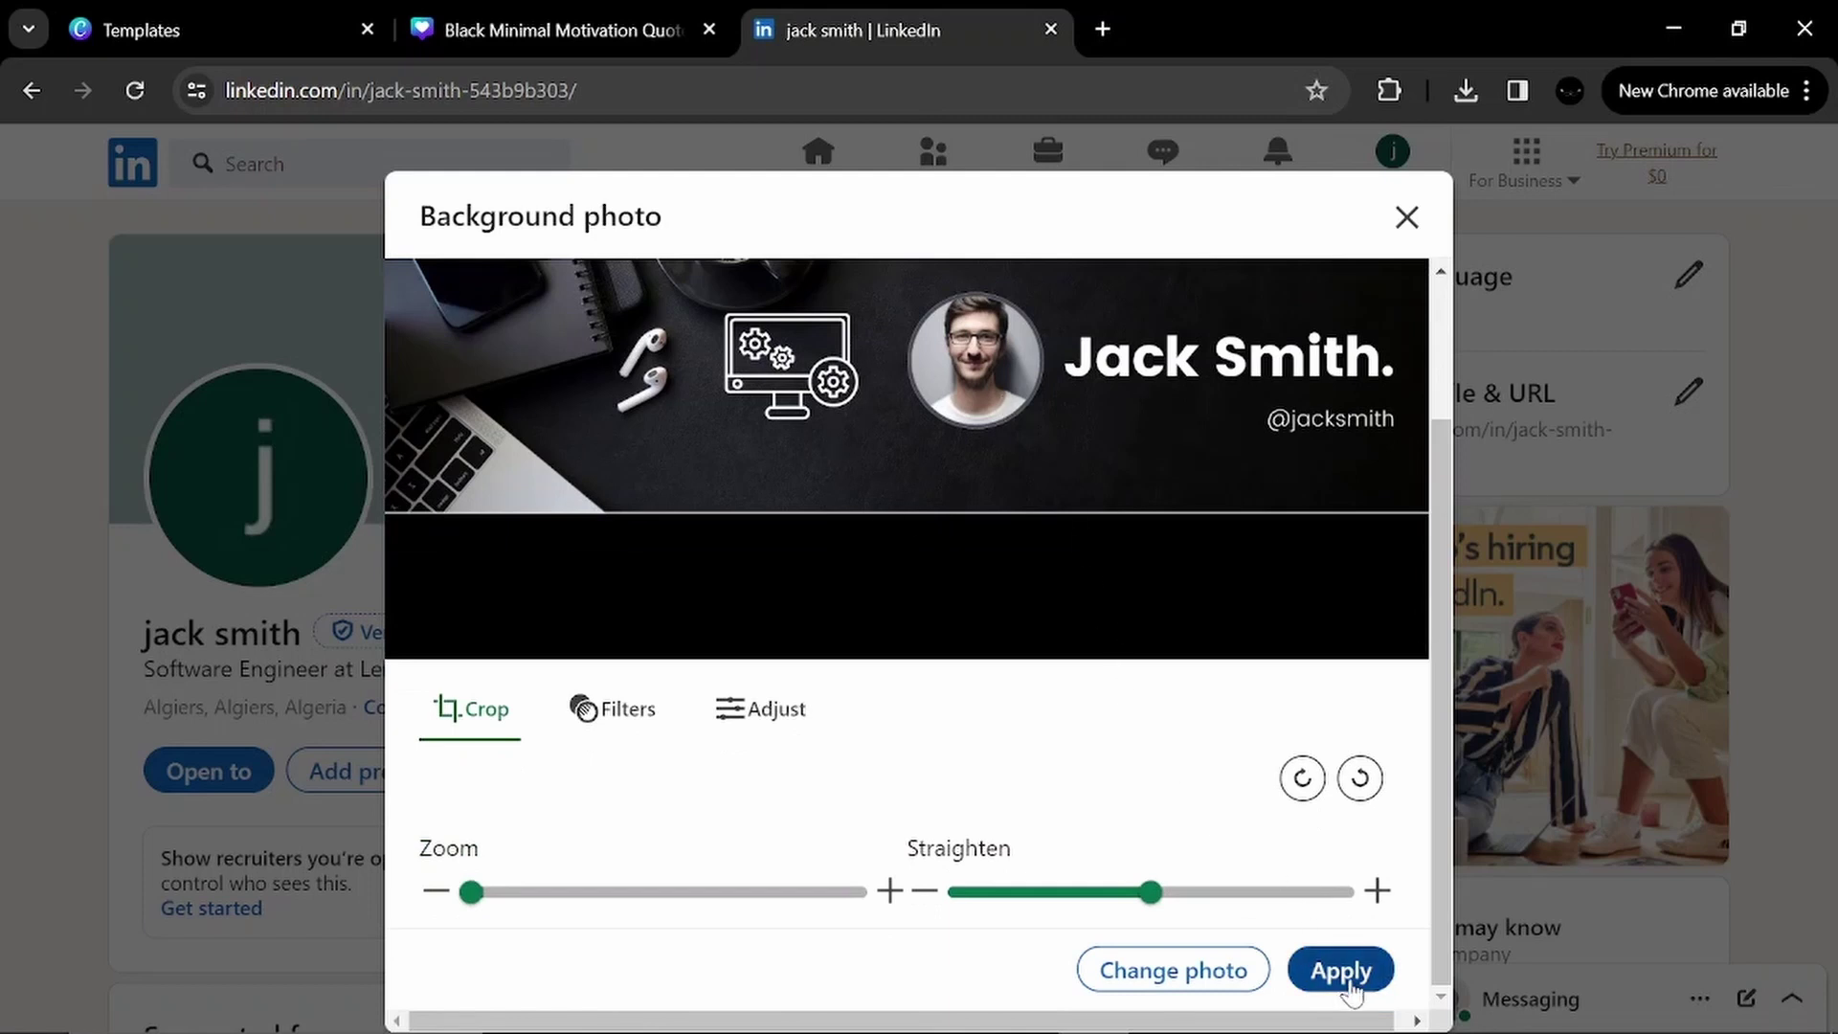
Apply the cropped banner as the LinkedIn profile background.
click(1351, 988)
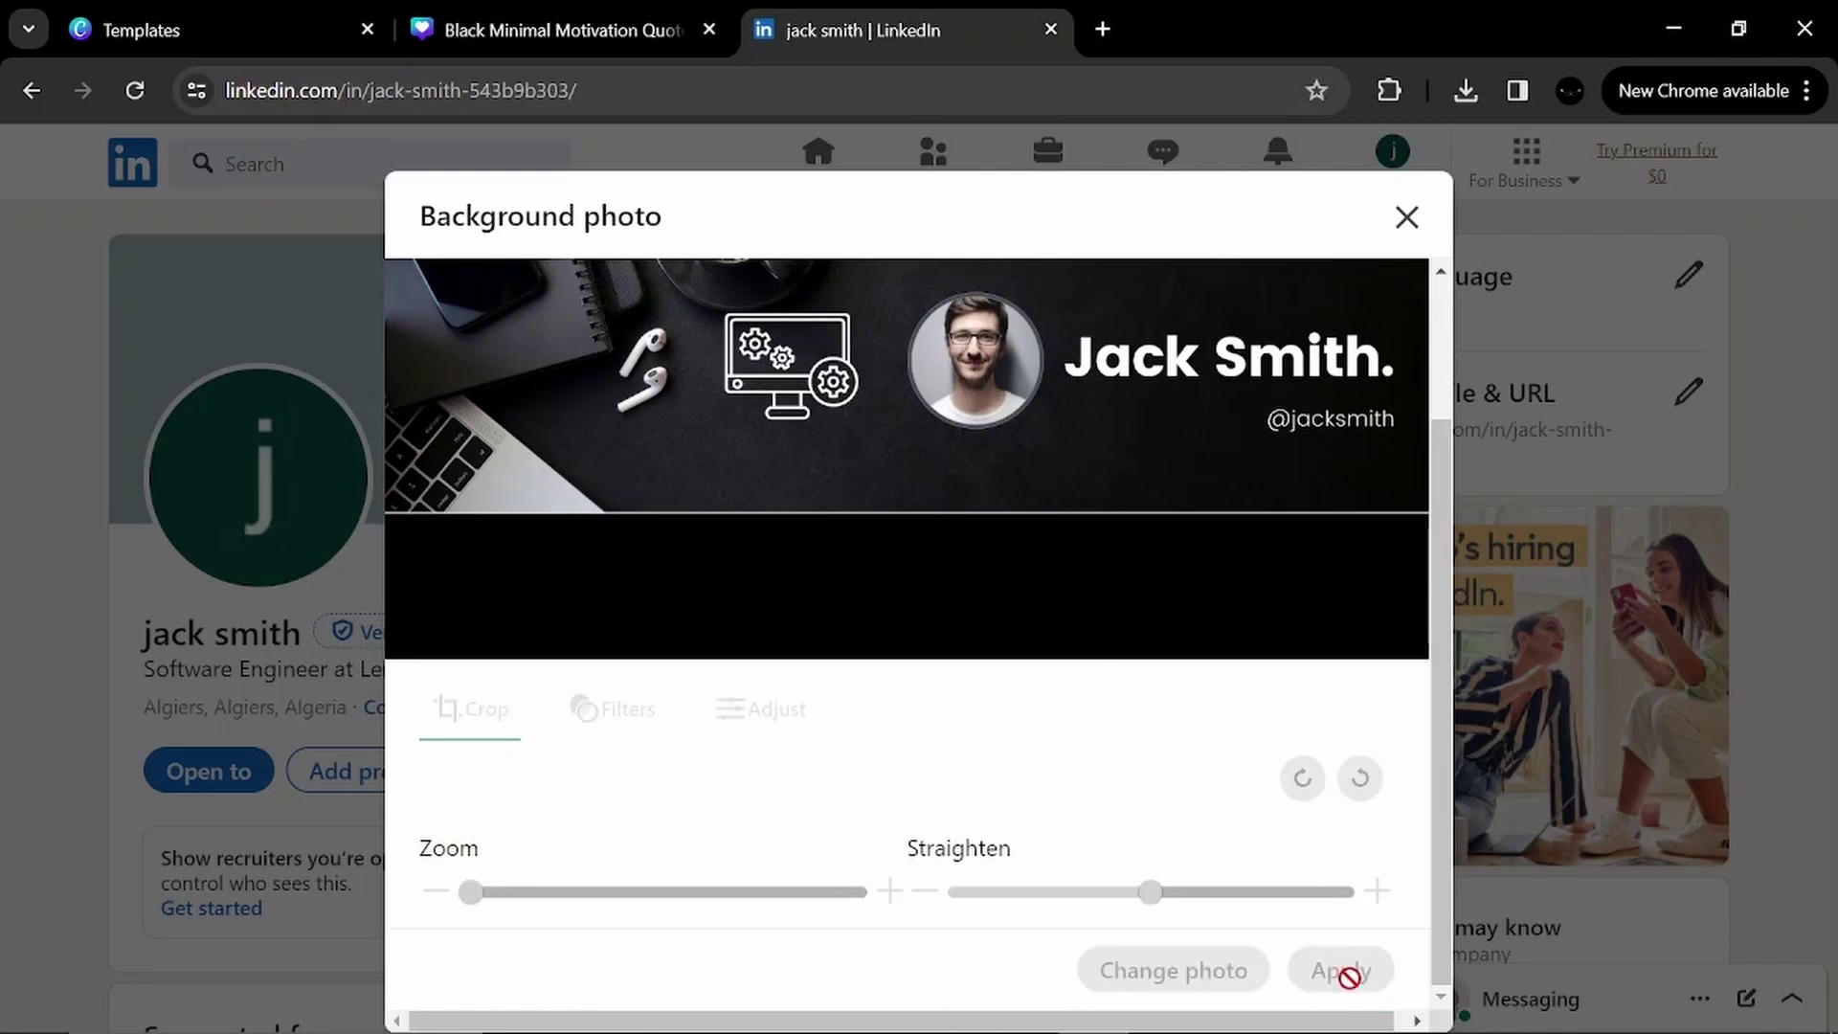